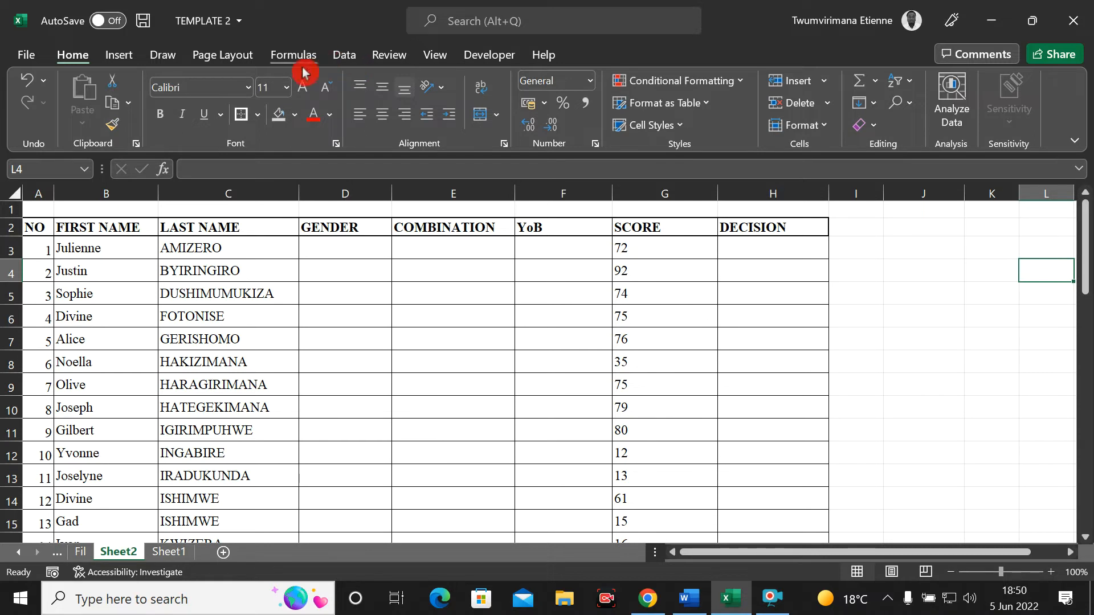
# Step: View the Data Validation dialog and its criteria settings, and close it without changing anything
pyautogui.click(344, 56)
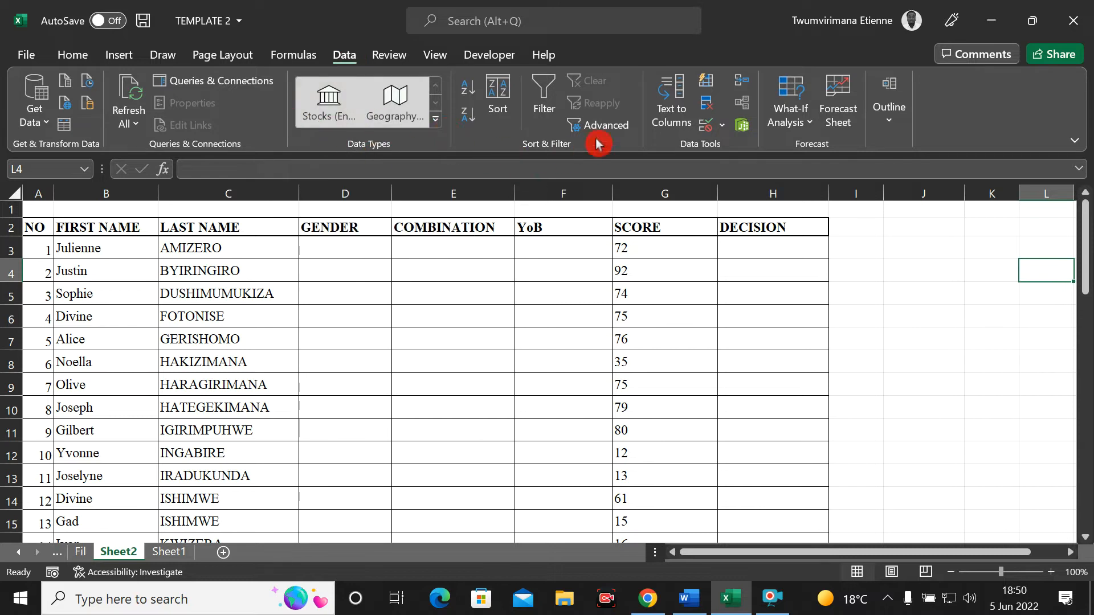
pyautogui.click(721, 127)
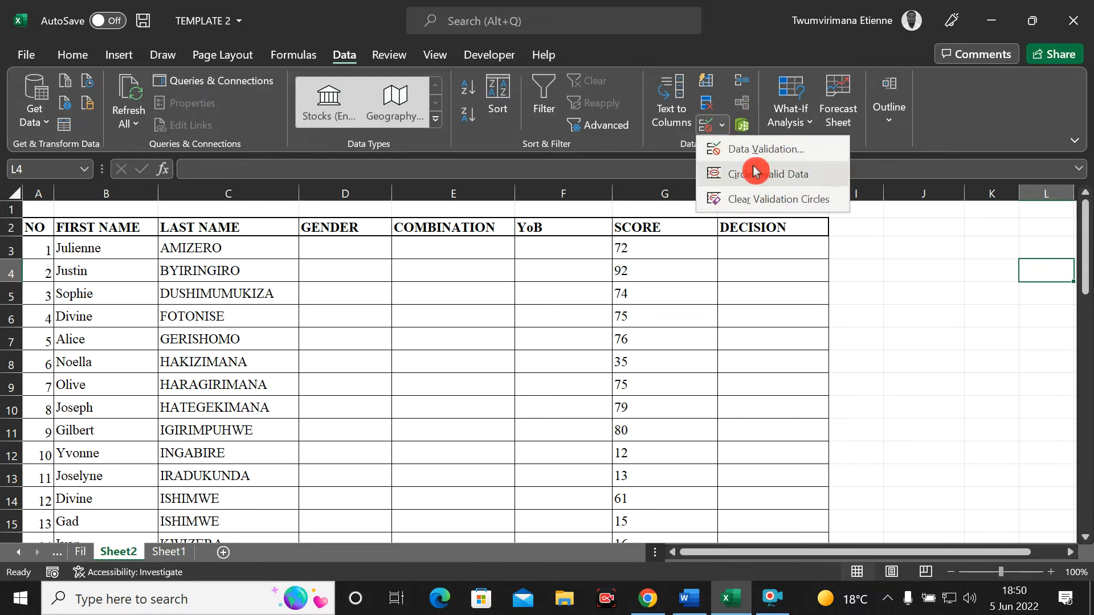
pyautogui.click(742, 152)
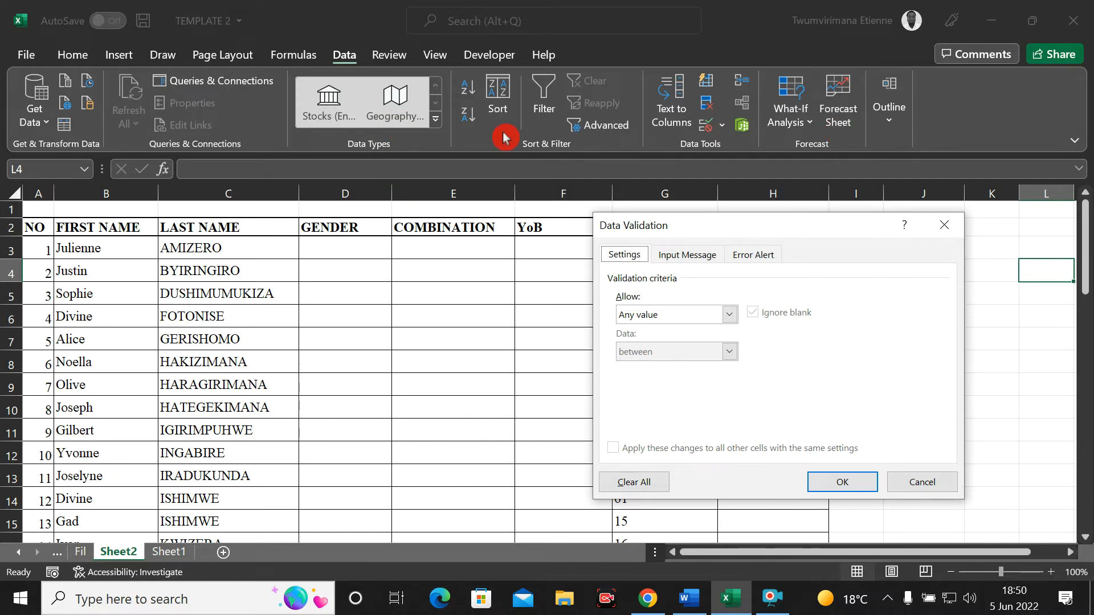
pyautogui.click(944, 225)
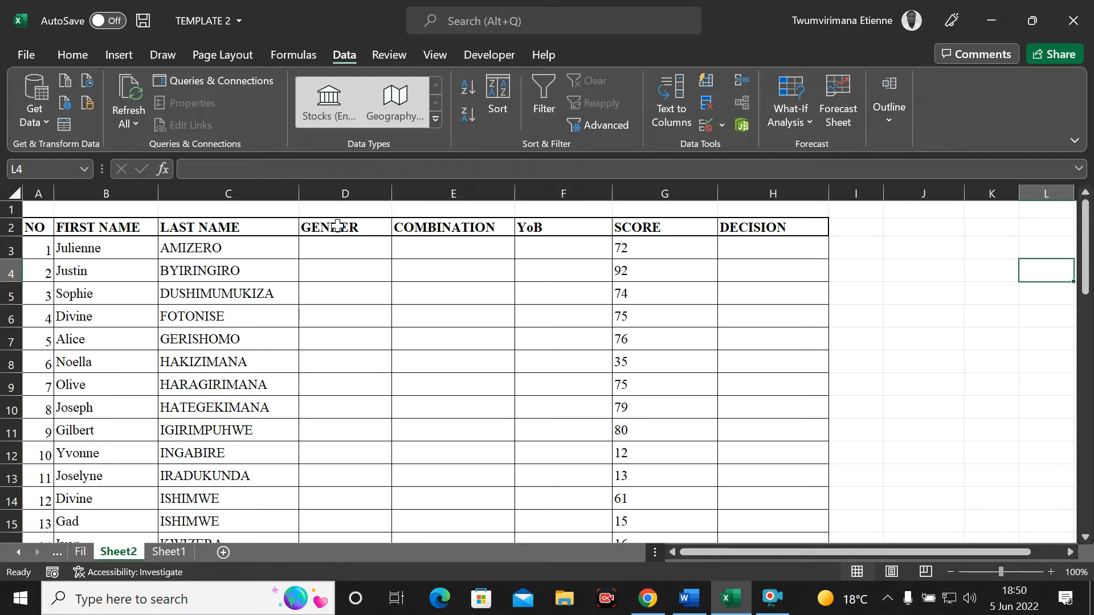
# Step: Enter M, F, MALE and FEMALE in the GENDER column cells D3 to D6
pyautogui.click(333, 250)
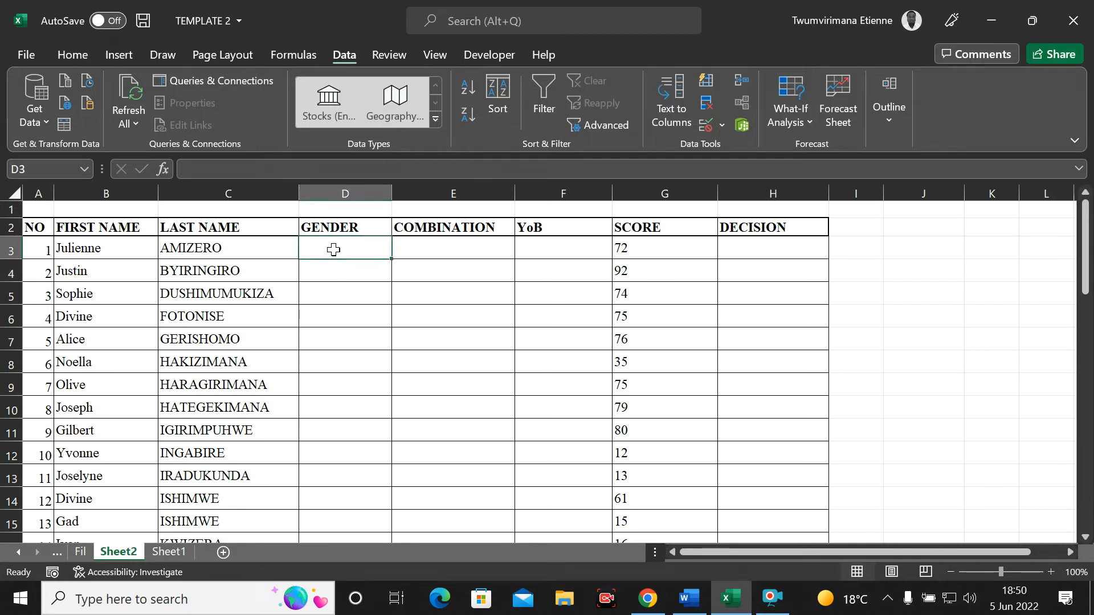
pyautogui.write('M')
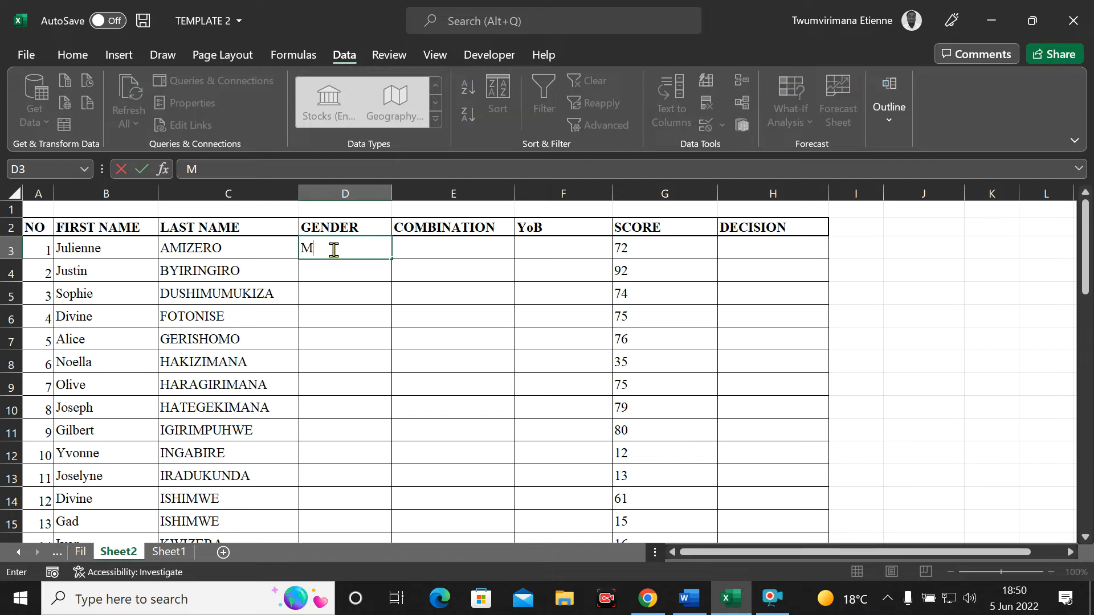
pyautogui.click(335, 272)
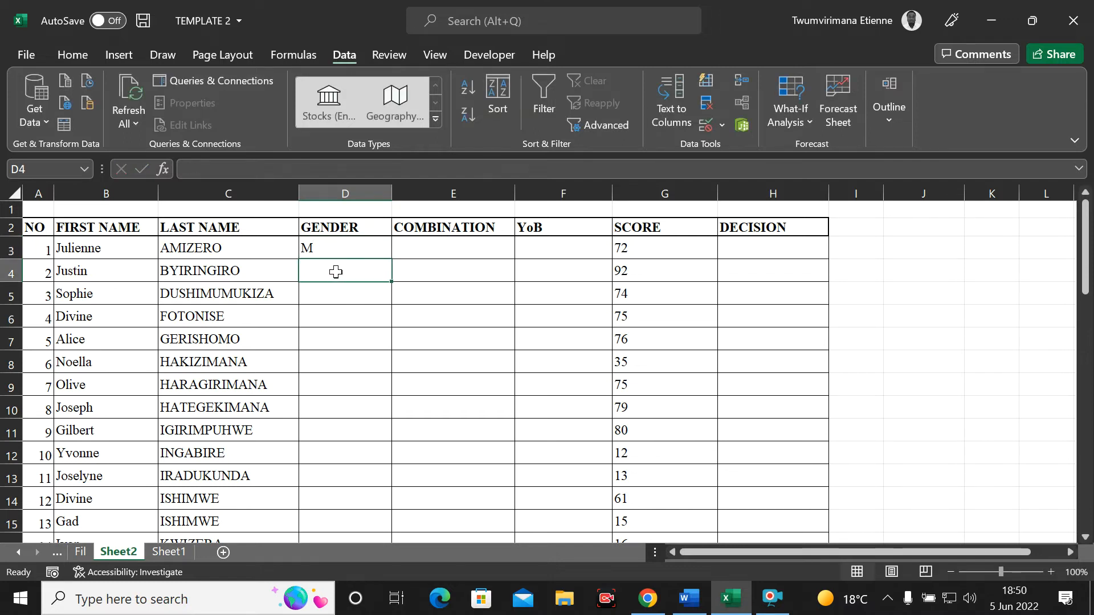
pyautogui.write('F')
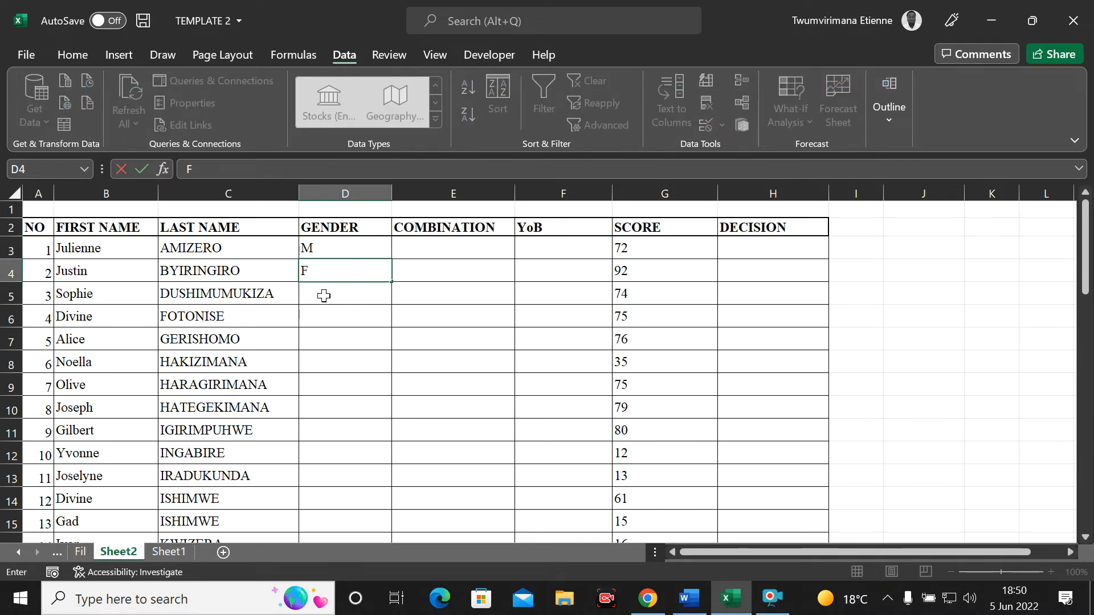
pyautogui.click(323, 296)
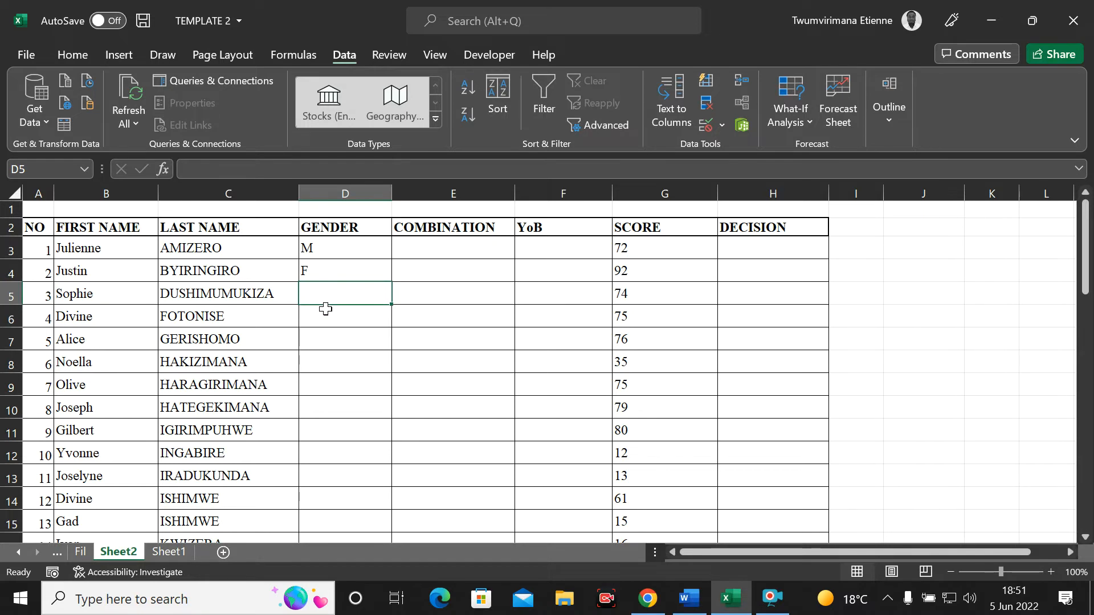
pyautogui.write('MALE')
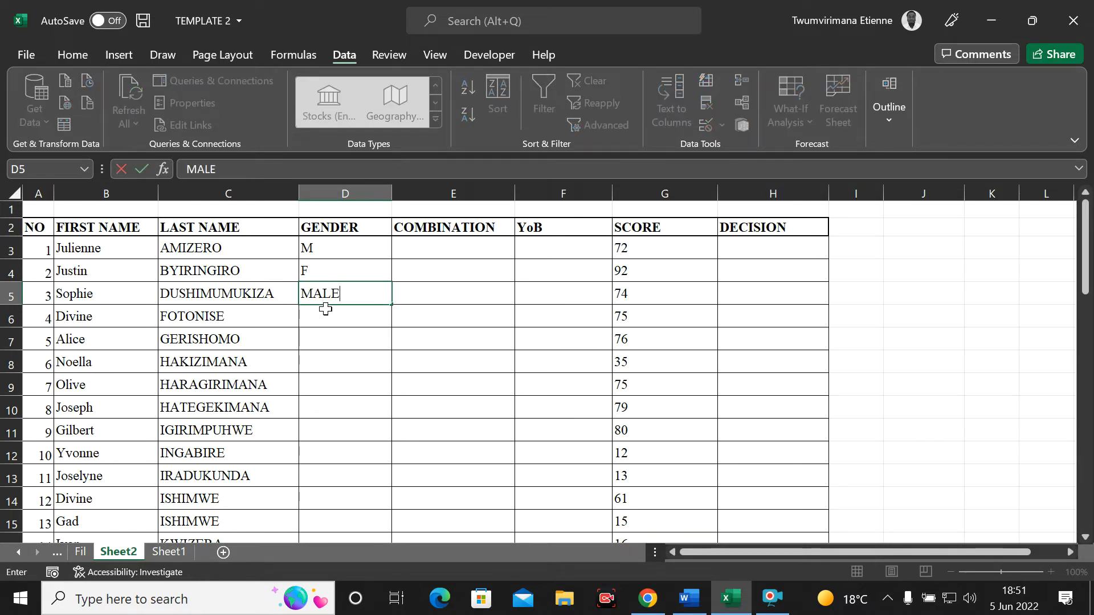
pyautogui.click(325, 309)
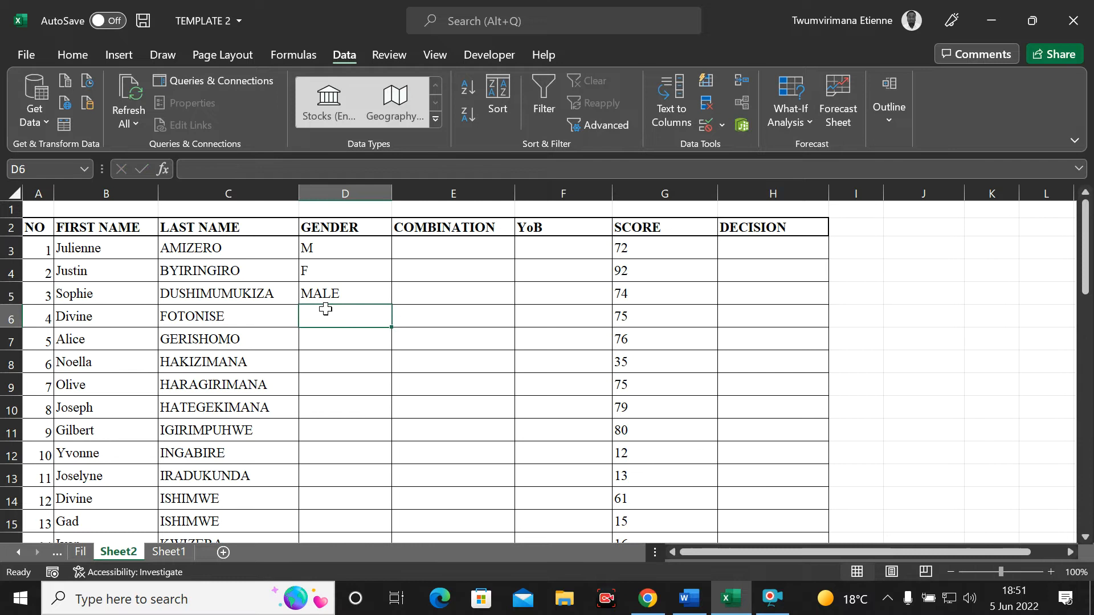
pyautogui.write('FEMALE')
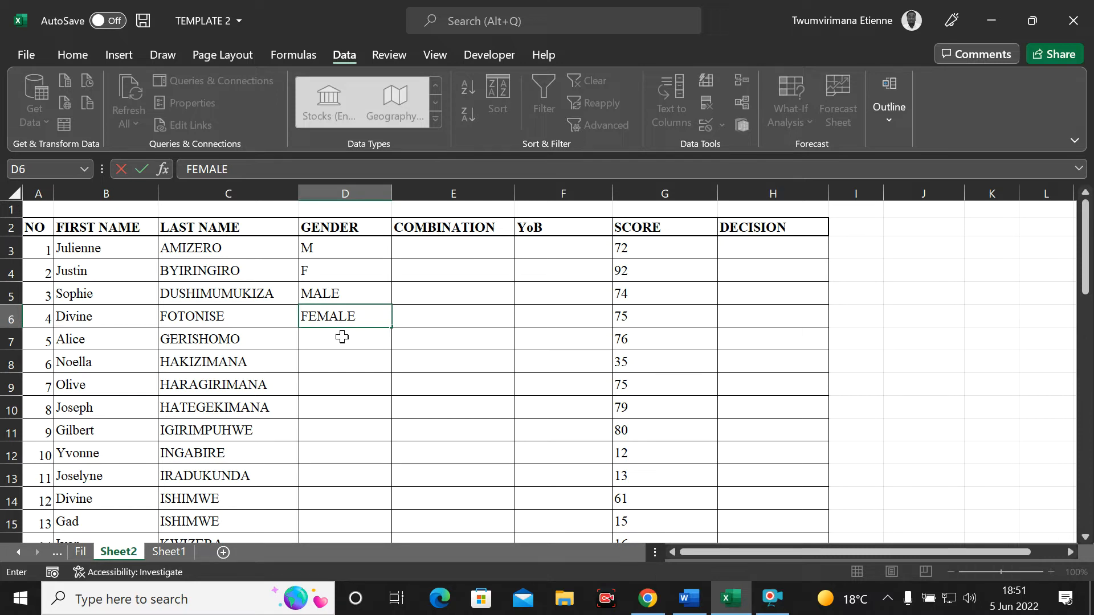
# Step: Clear the contents of the GENDER entries in D3 to D6
pyautogui.click(329, 248)
pyautogui.moveTo(330, 250); pyautogui.dragTo(317, 313)
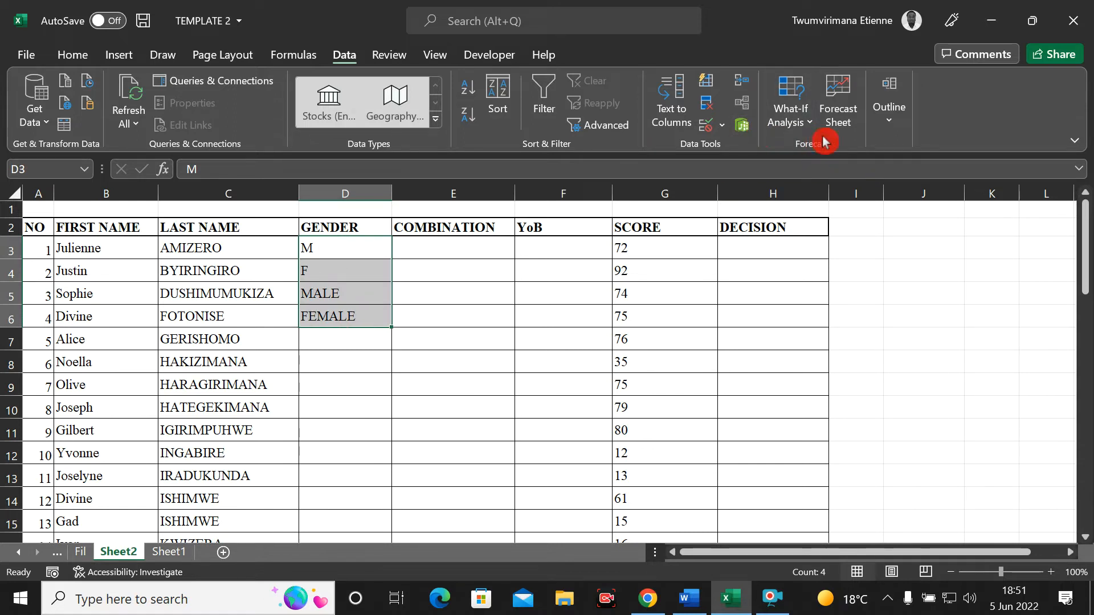
pyautogui.click(74, 55)
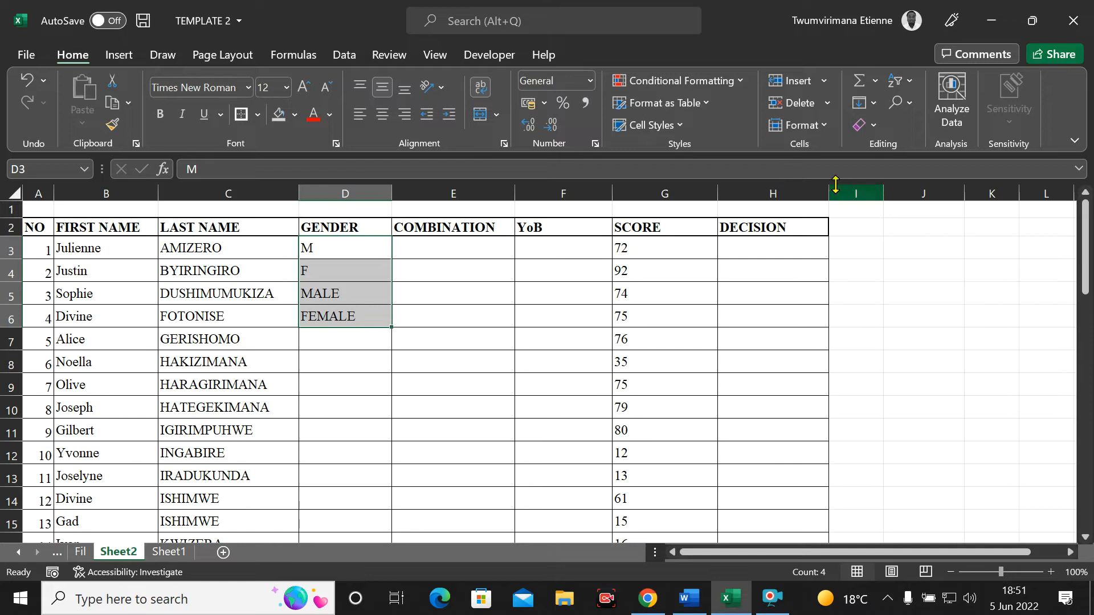
pyautogui.click(870, 126)
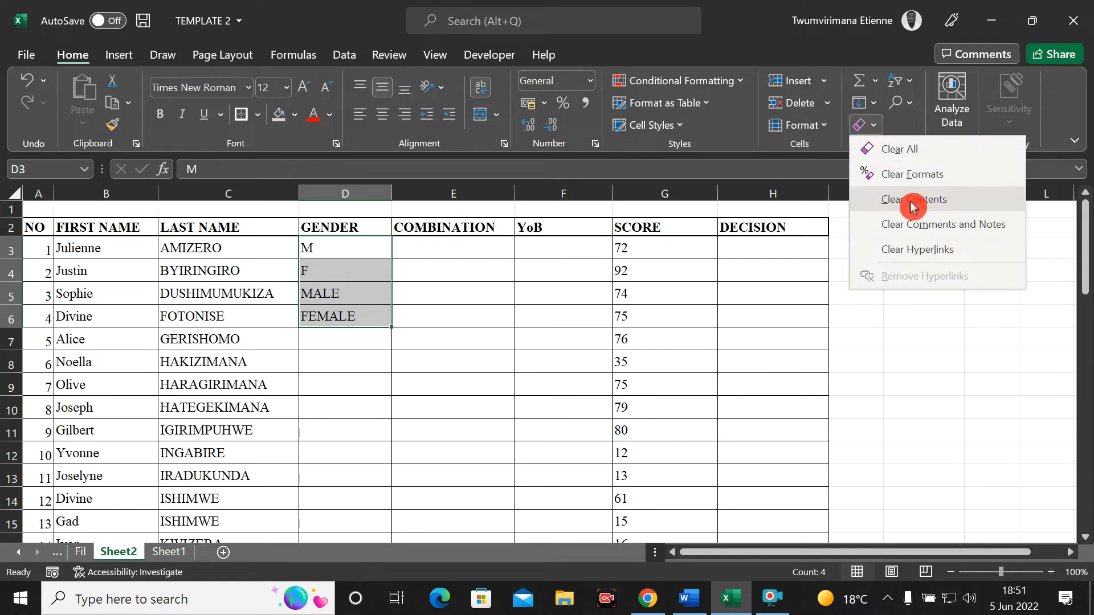
pyautogui.click(912, 201)
pyautogui.click(451, 346)
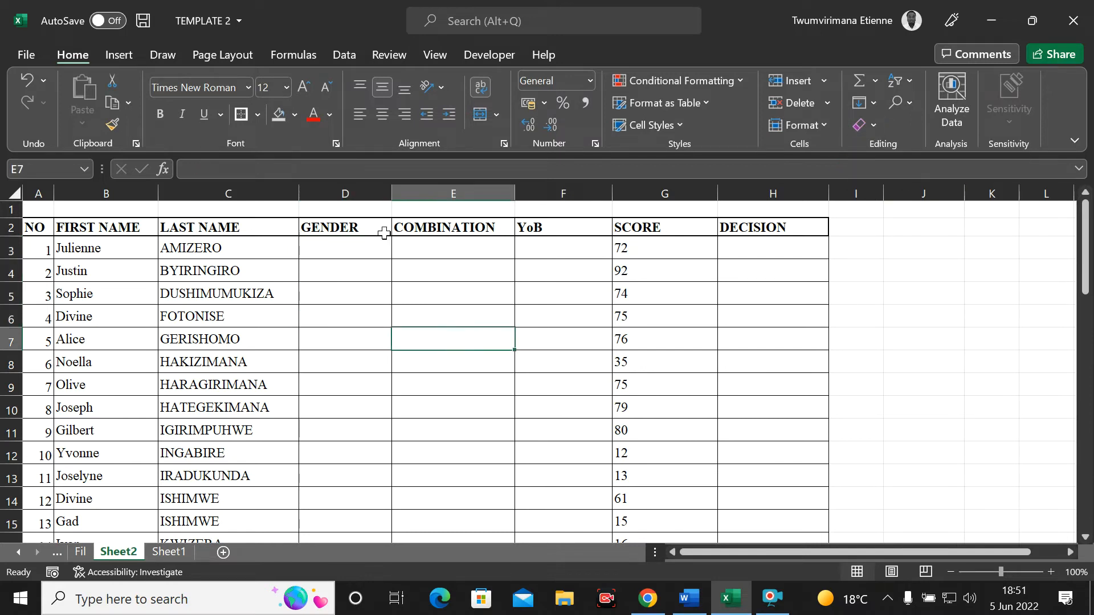
# Step: Apply data validation to the whole GENDER column, allowing a List with the source MALE,FEMALE
pyautogui.click(366, 187)
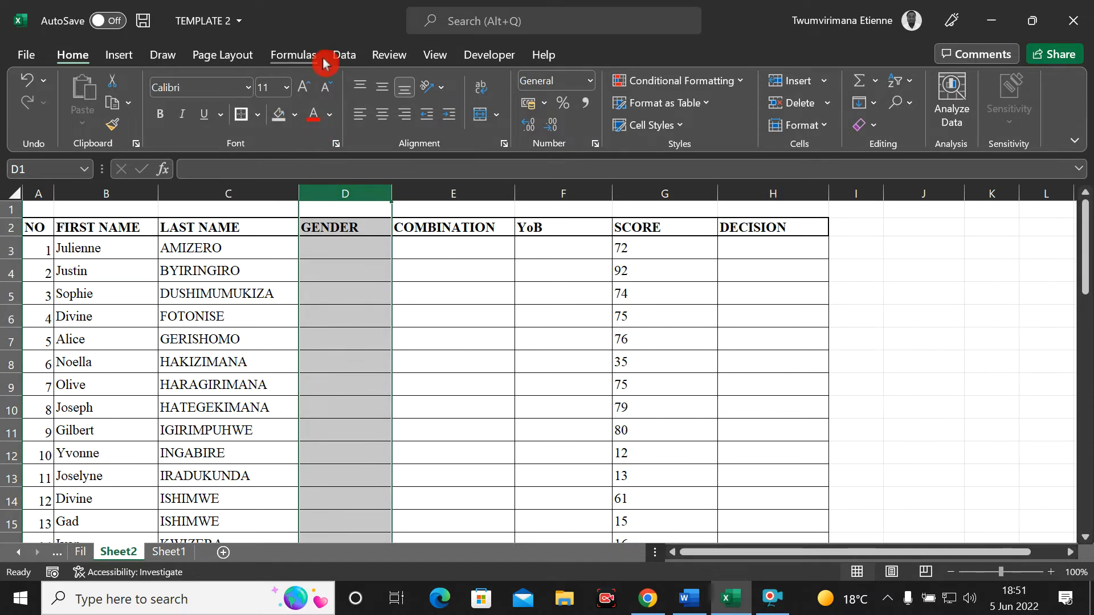
pyautogui.click(351, 57)
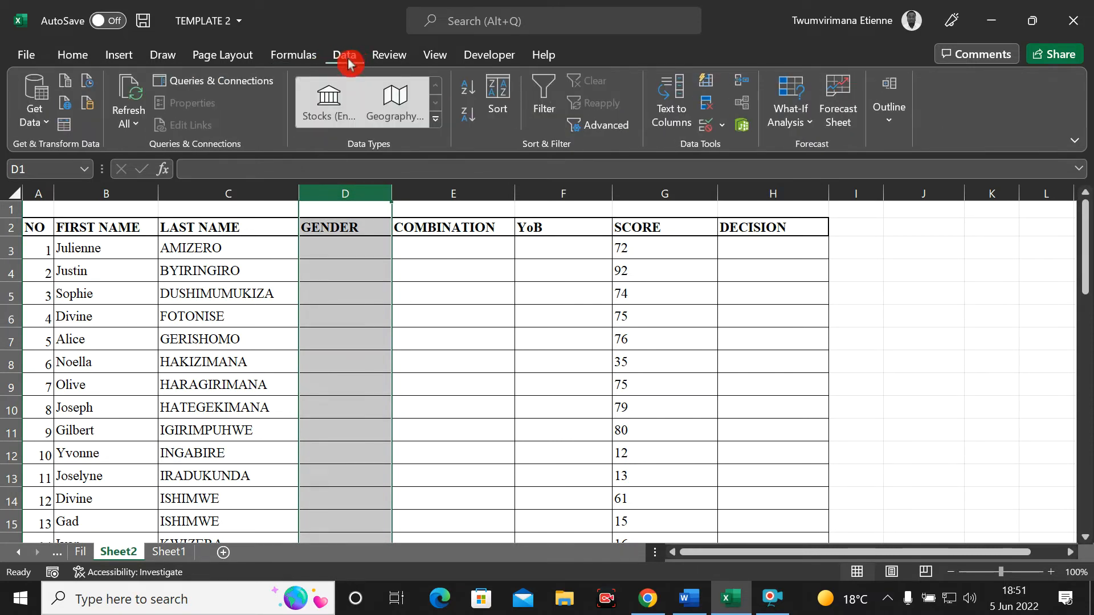
pyautogui.click(722, 125)
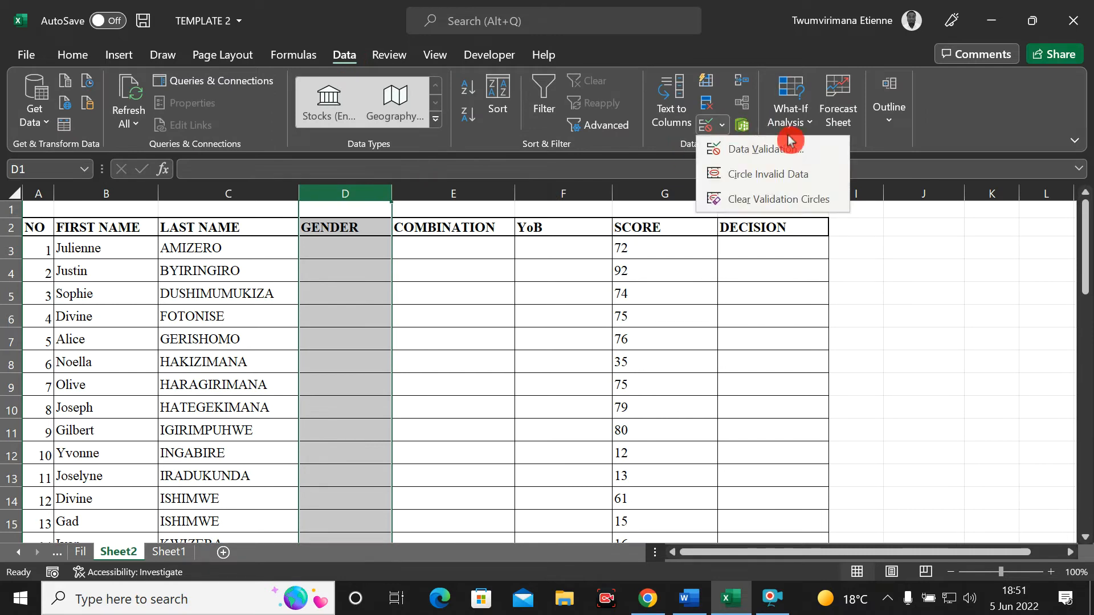
pyautogui.click(762, 151)
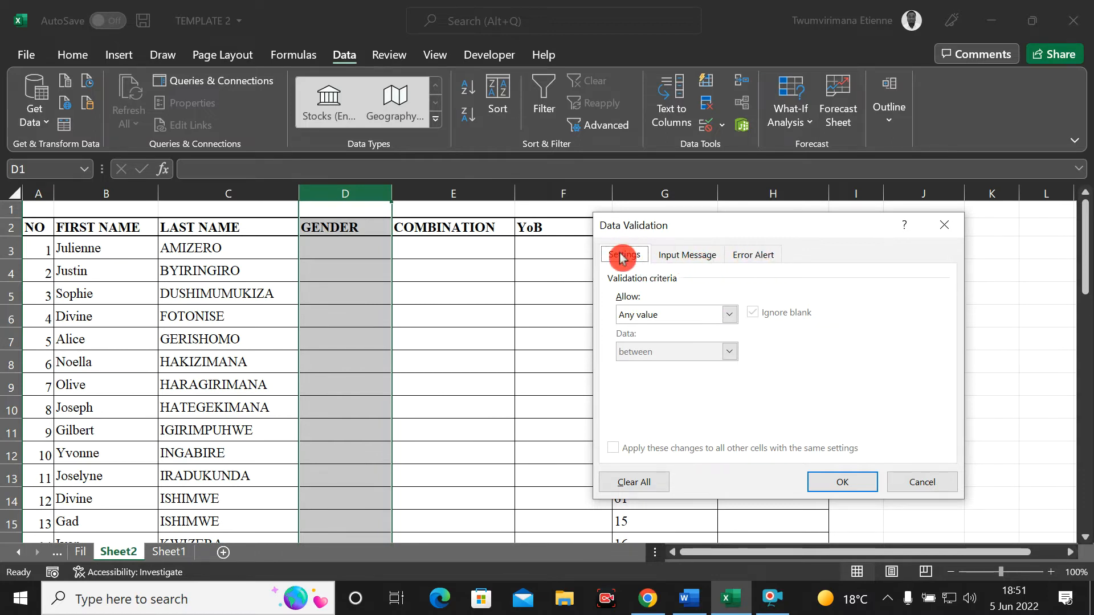
pyautogui.click(729, 316)
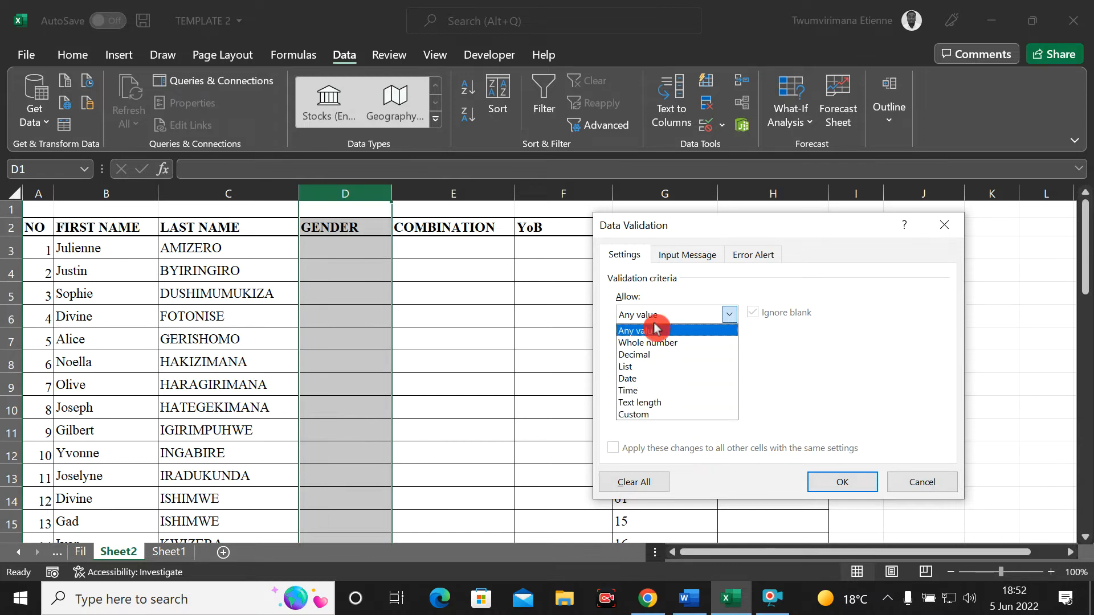
pyautogui.click(647, 366)
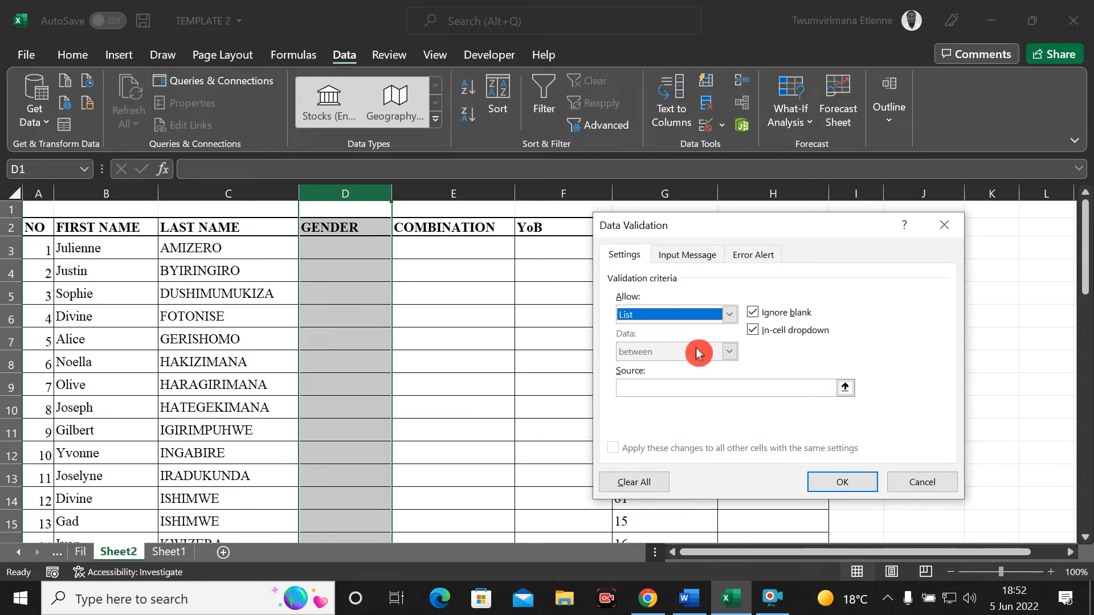
pyautogui.click(640, 385)
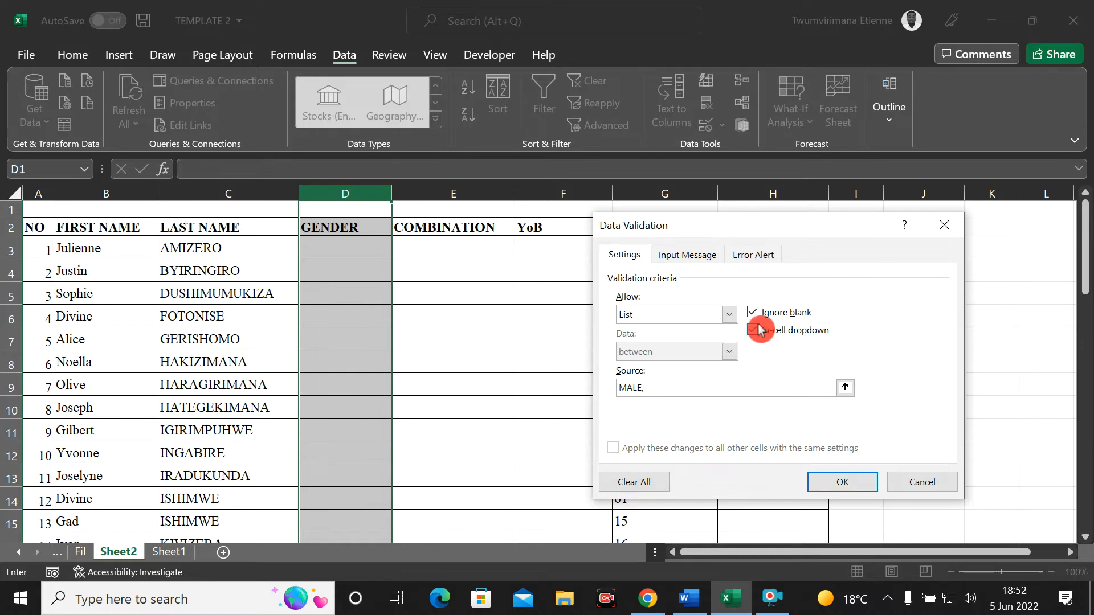
pyautogui.write('FEMALE')
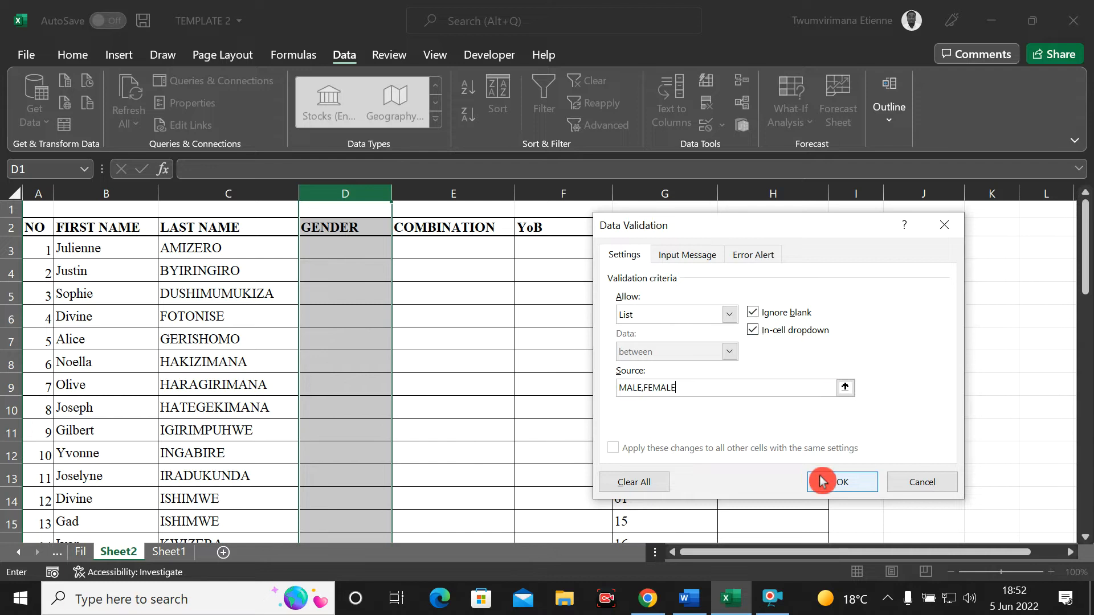
pyautogui.click(838, 481)
# Step: Check several cells of the GENDER column for the in-cell dropdown arrow
pyautogui.click(442, 353)
pyautogui.click(364, 248)
pyautogui.click(401, 300)
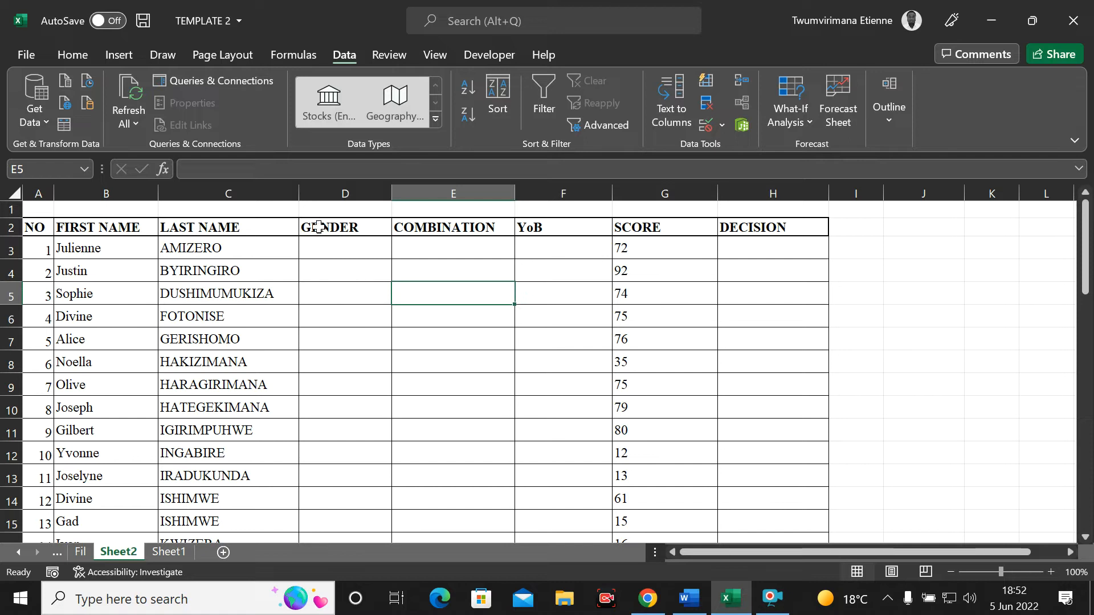
pyautogui.click(345, 247)
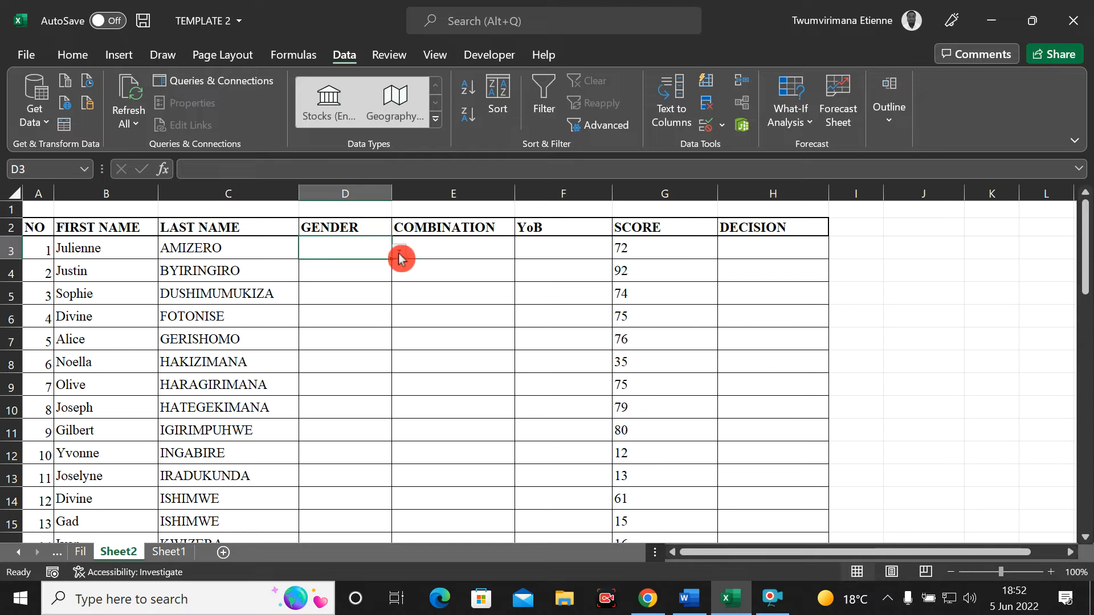
pyautogui.click(341, 287)
pyautogui.click(367, 355)
pyautogui.click(370, 403)
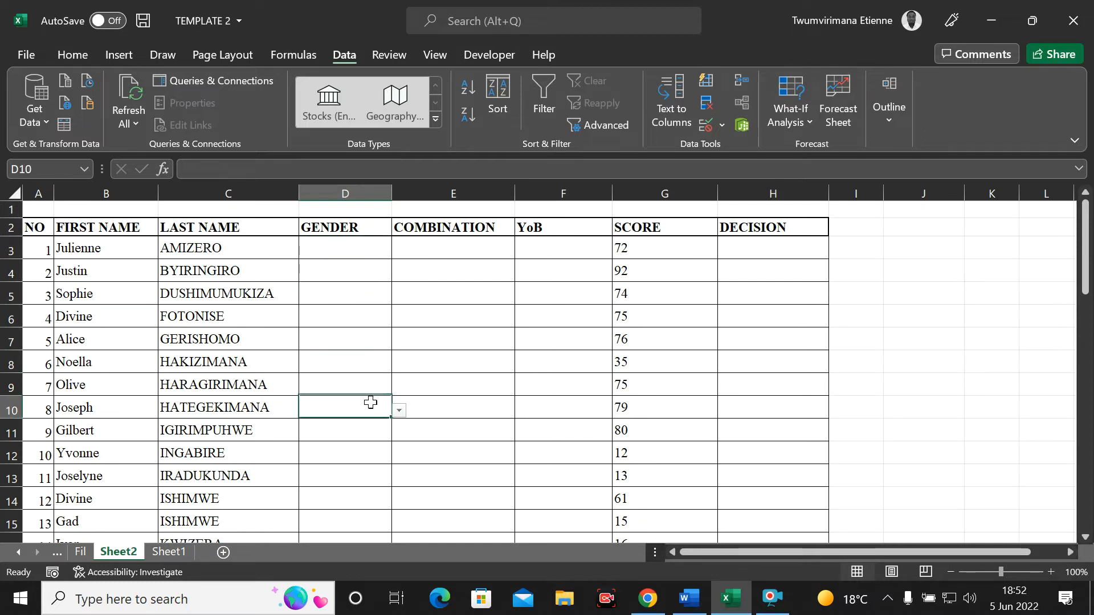
pyautogui.click(363, 272)
pyautogui.click(344, 245)
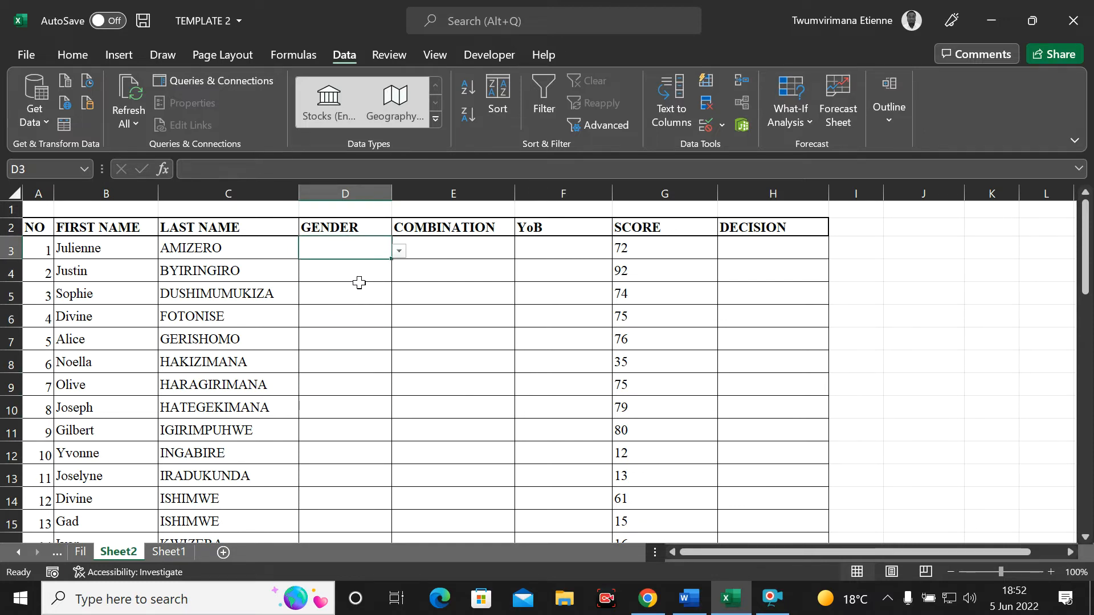
pyautogui.click(354, 270)
pyautogui.click(352, 297)
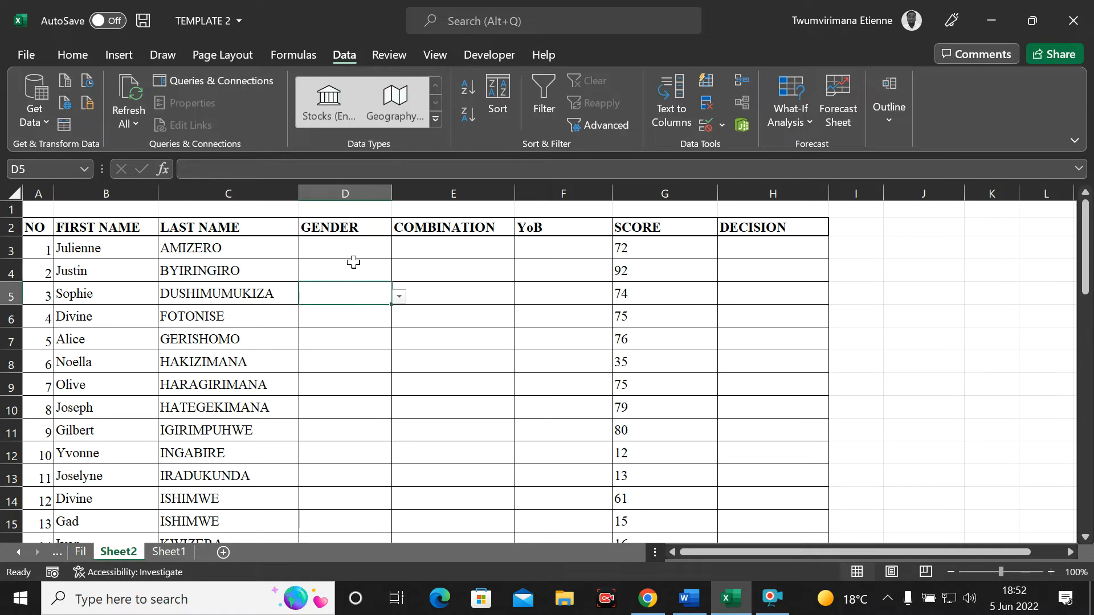
pyautogui.click(349, 270)
pyautogui.click(362, 251)
pyautogui.click(356, 271)
pyautogui.click(357, 245)
pyautogui.click(365, 275)
pyautogui.click(449, 271)
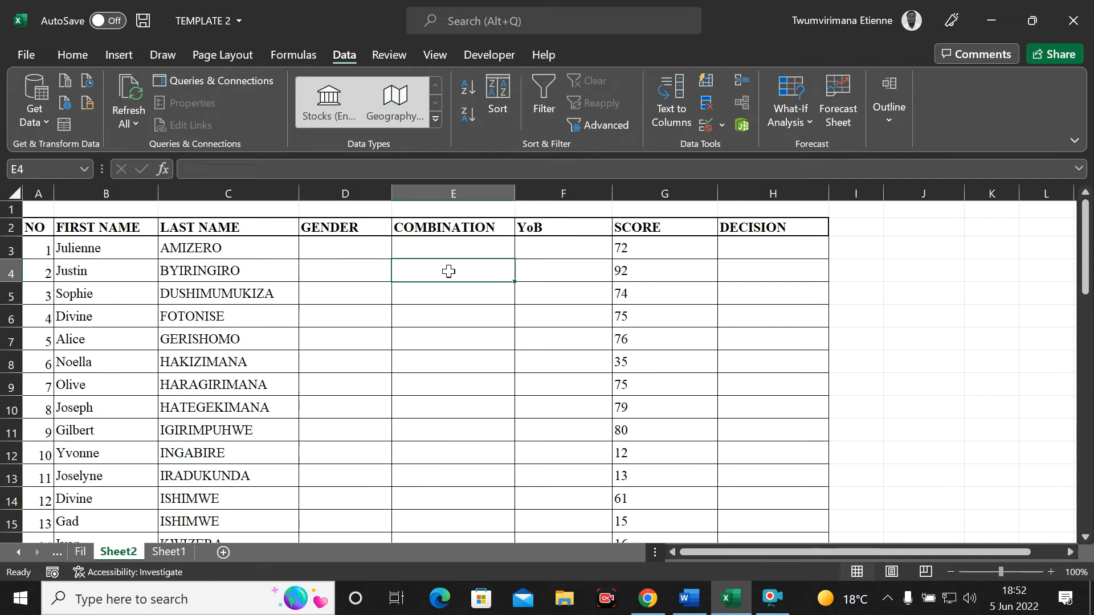
# Step: Choose FEMALE from the in-cell dropdown for GENDER cells D3 and D4
pyautogui.click(342, 240)
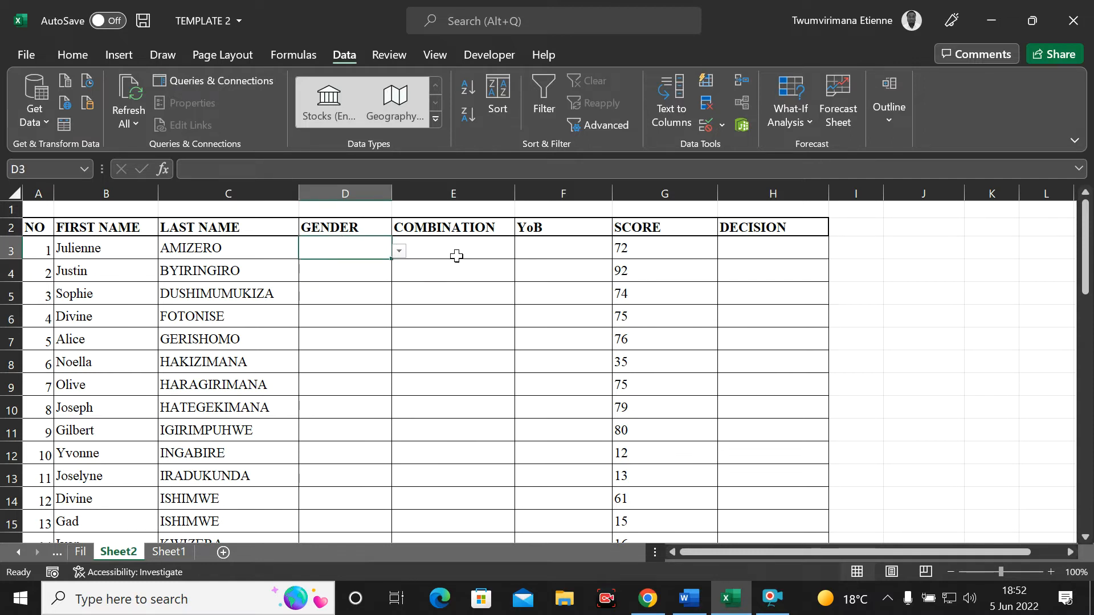
pyautogui.click(401, 252)
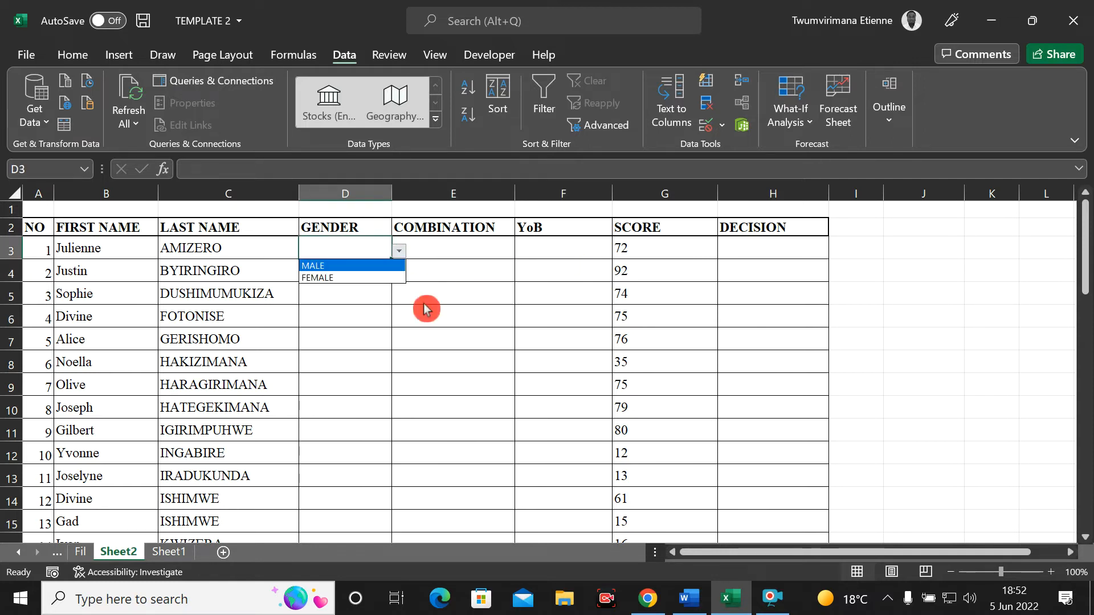
pyautogui.click(342, 278)
pyautogui.click(361, 281)
pyautogui.click(401, 276)
pyautogui.click(362, 301)
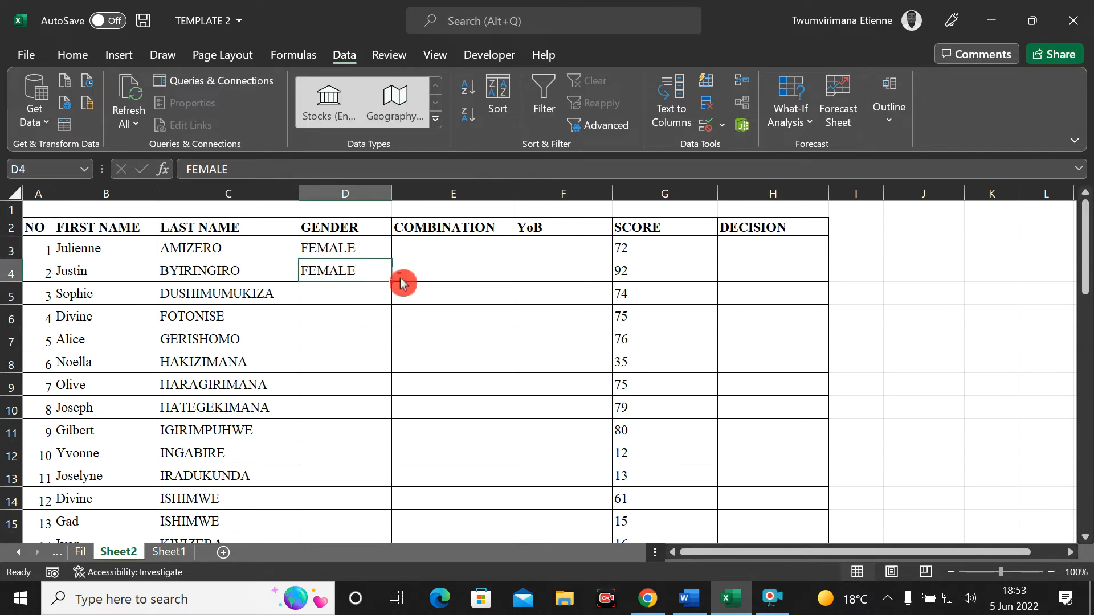
# Step: Clear all data validation settings from the whole GENDER column
pyautogui.click(343, 204)
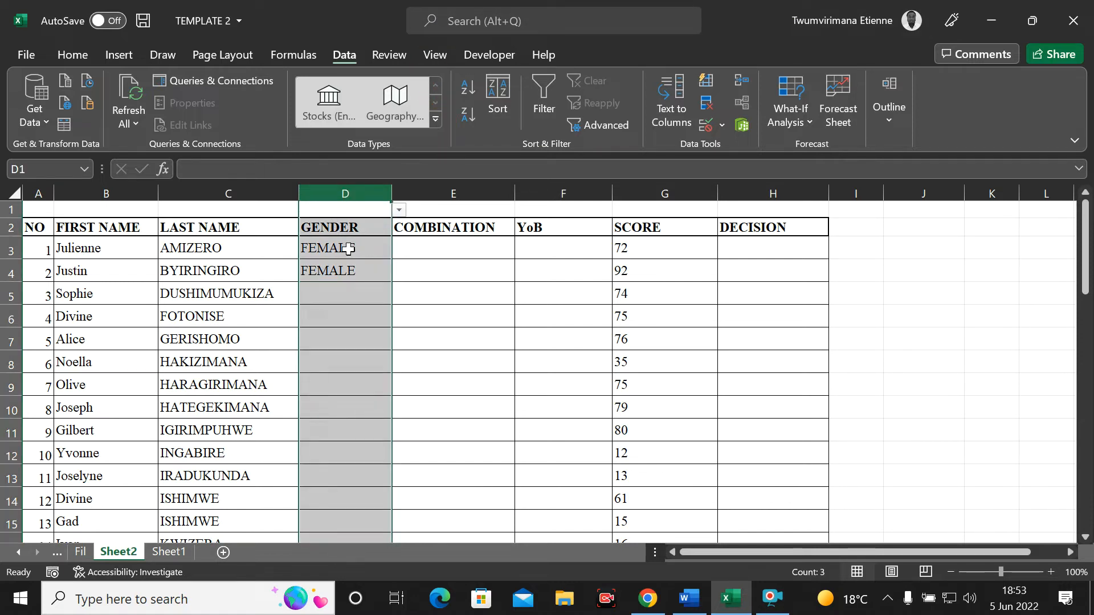
pyautogui.click(343, 54)
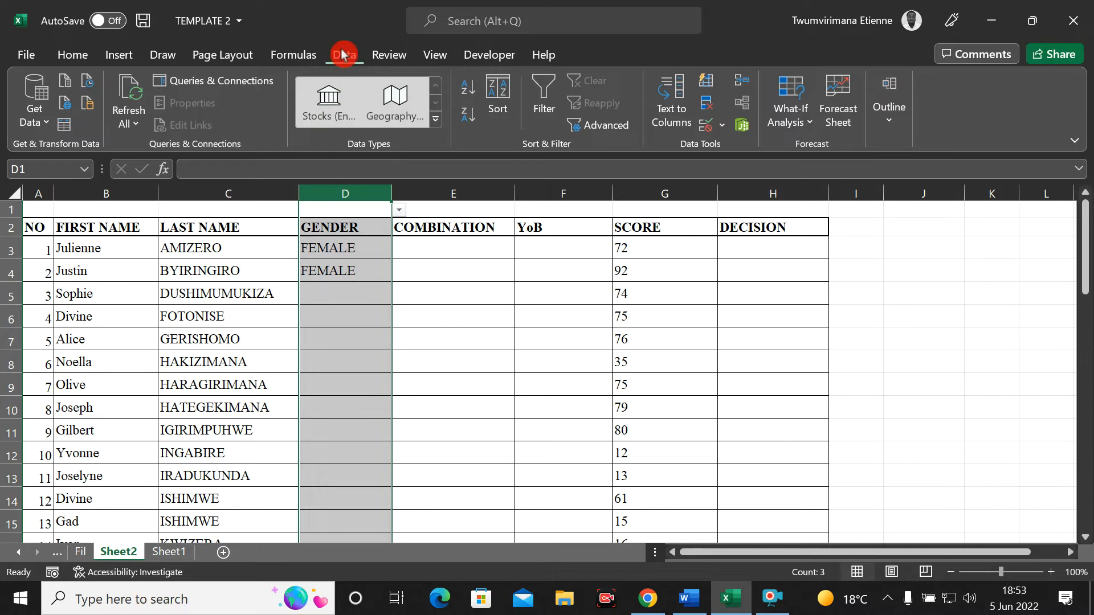
pyautogui.click(722, 125)
pyautogui.click(744, 149)
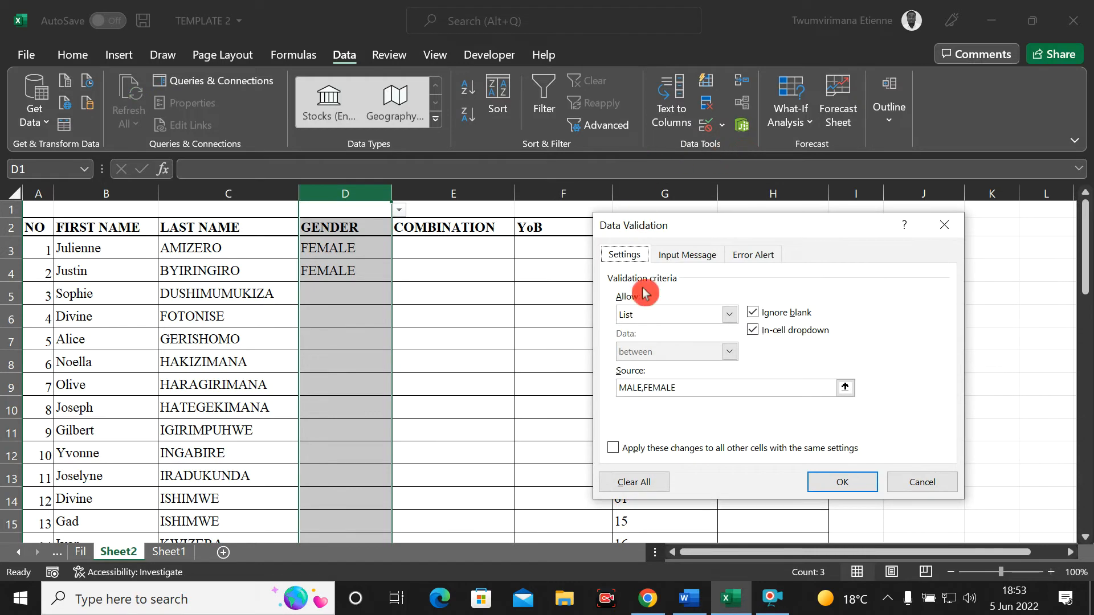
pyautogui.click(654, 483)
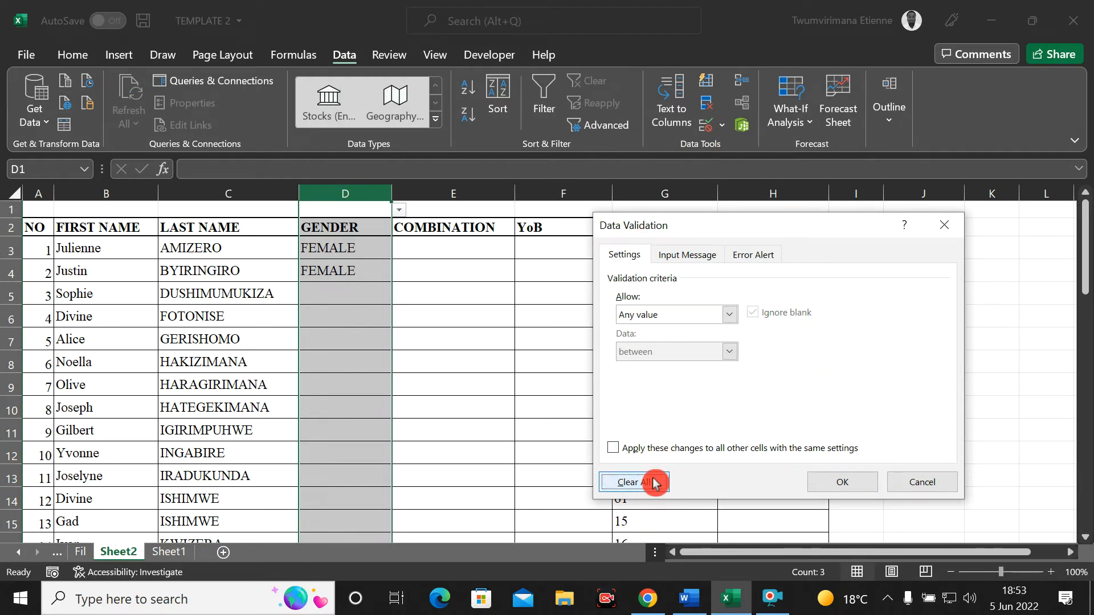
pyautogui.click(843, 488)
pyautogui.click(410, 312)
pyautogui.click(361, 278)
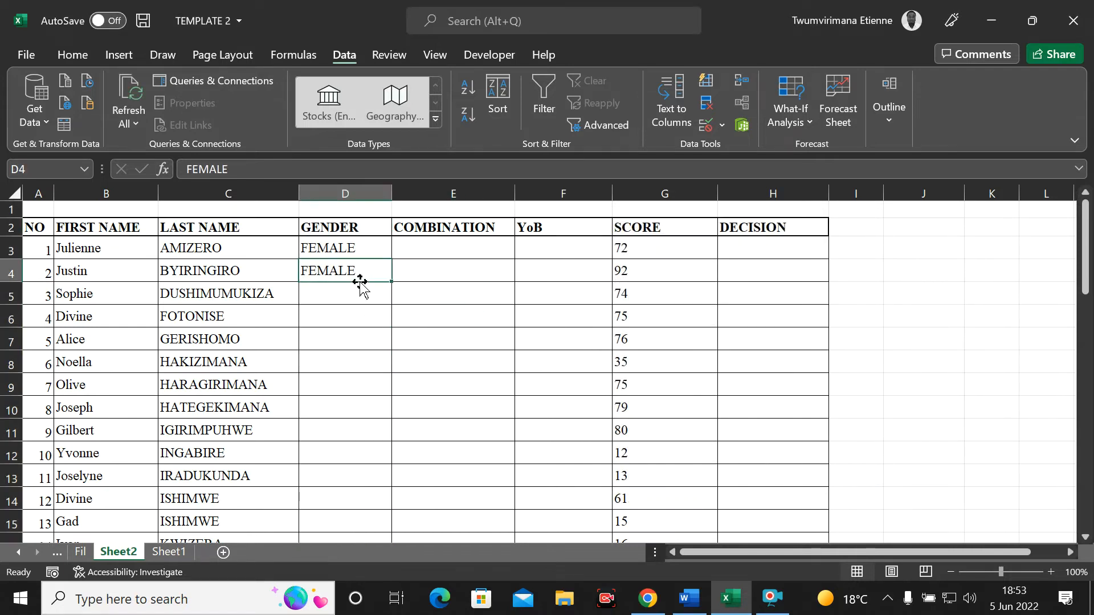
# Step: Delete the entries in GENDER cells D3 and D4
pyautogui.click(349, 249)
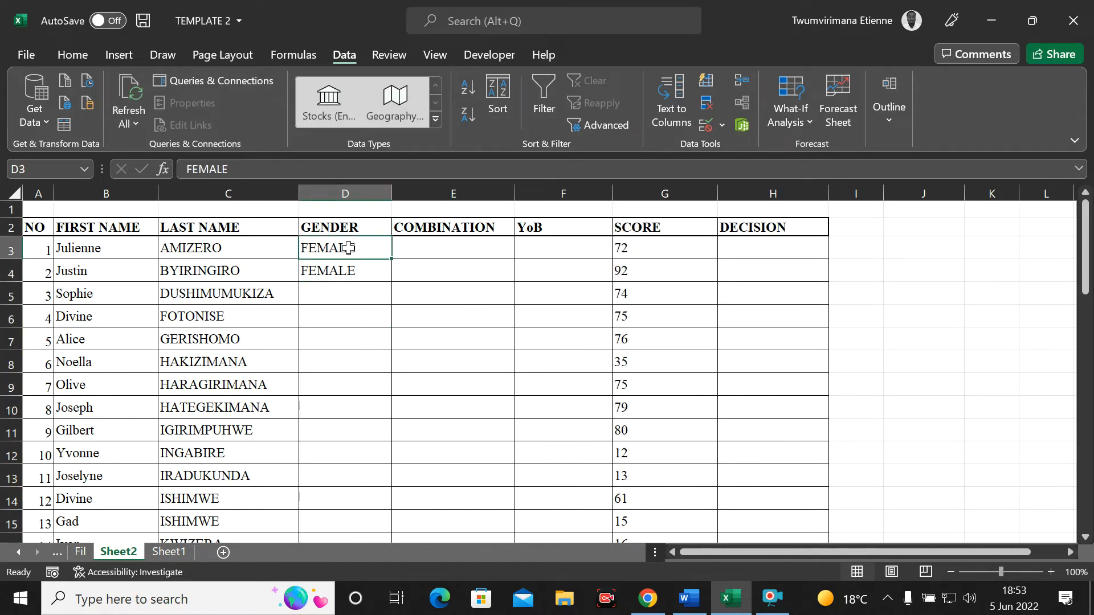
pyautogui.press('BackSpace')
pyautogui.click(382, 269)
pyautogui.press('BackSpace')
pyautogui.click(591, 365)
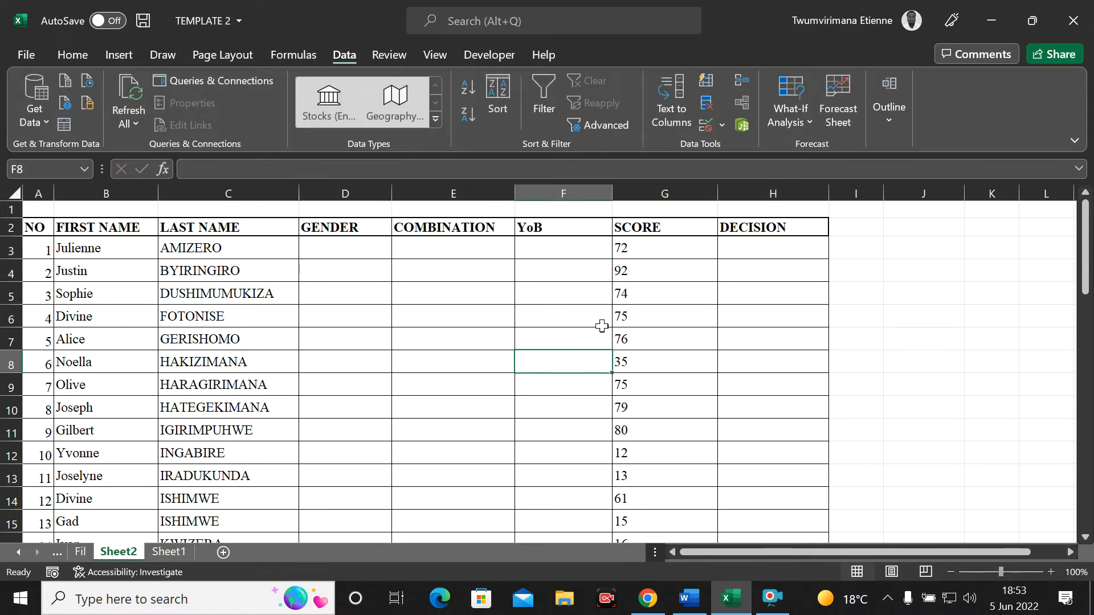
# Step: Enter the list items MALE in cell J4 and FEMALE in cell J5
pyautogui.click(920, 277)
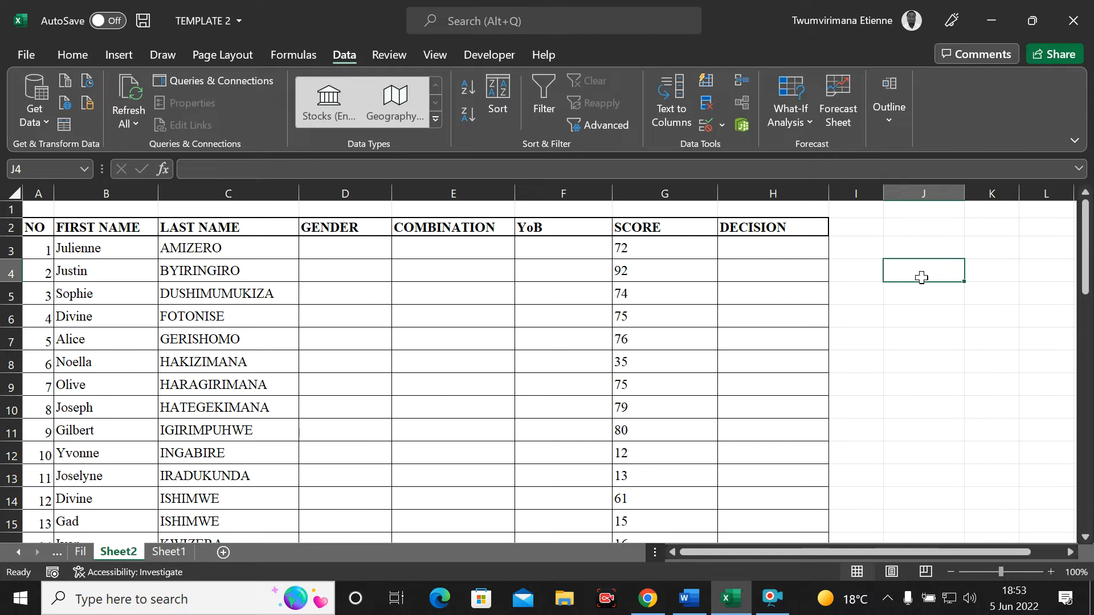
pyautogui.write('MALE')
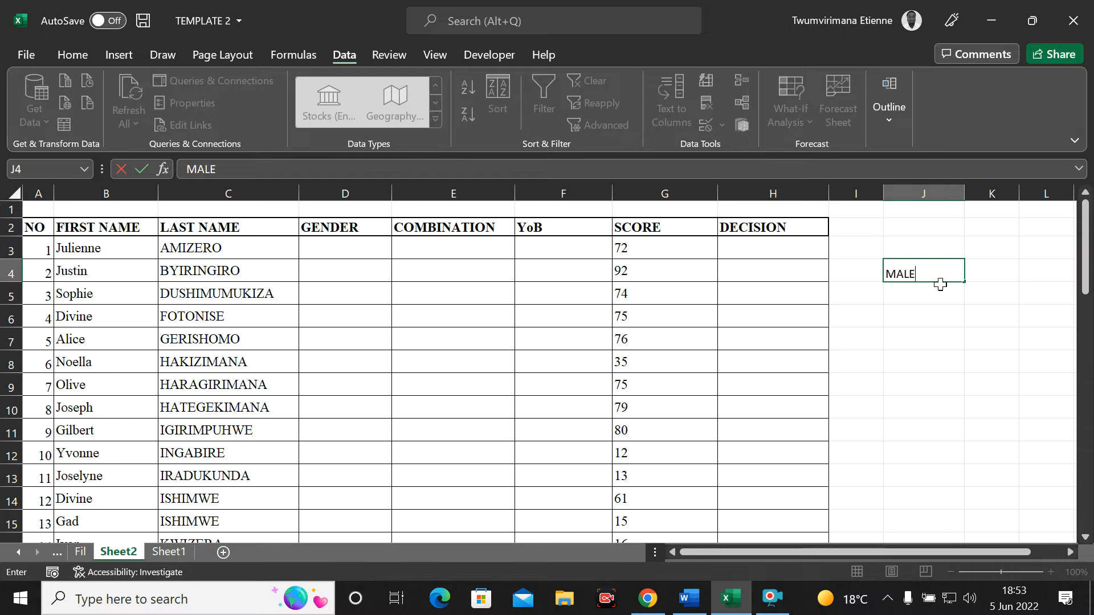
pyautogui.click(935, 289)
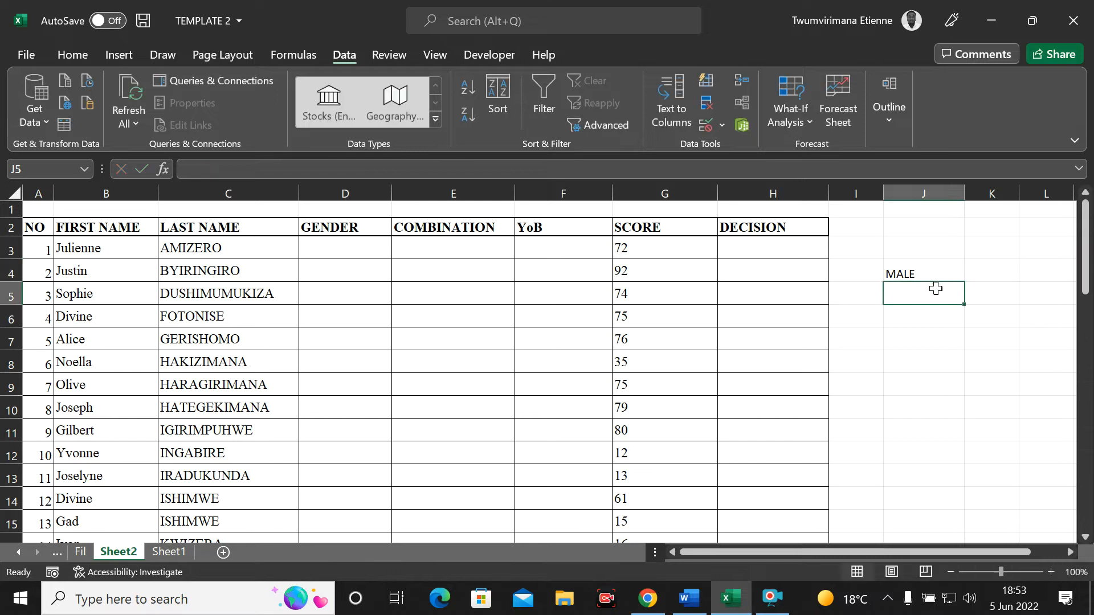
pyautogui.write('FE')
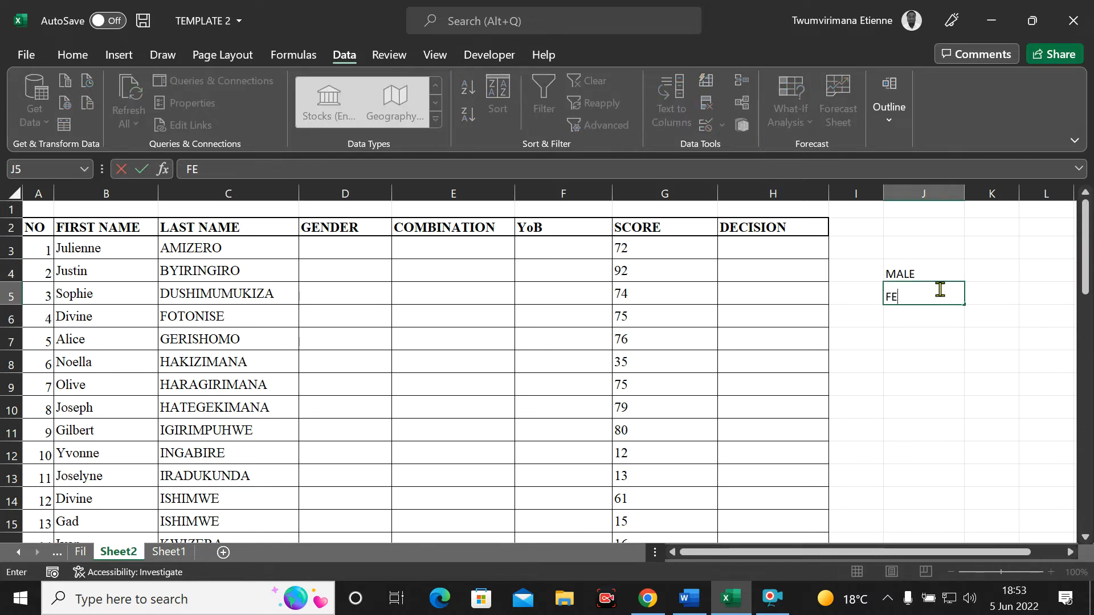
pyautogui.write('MALE')
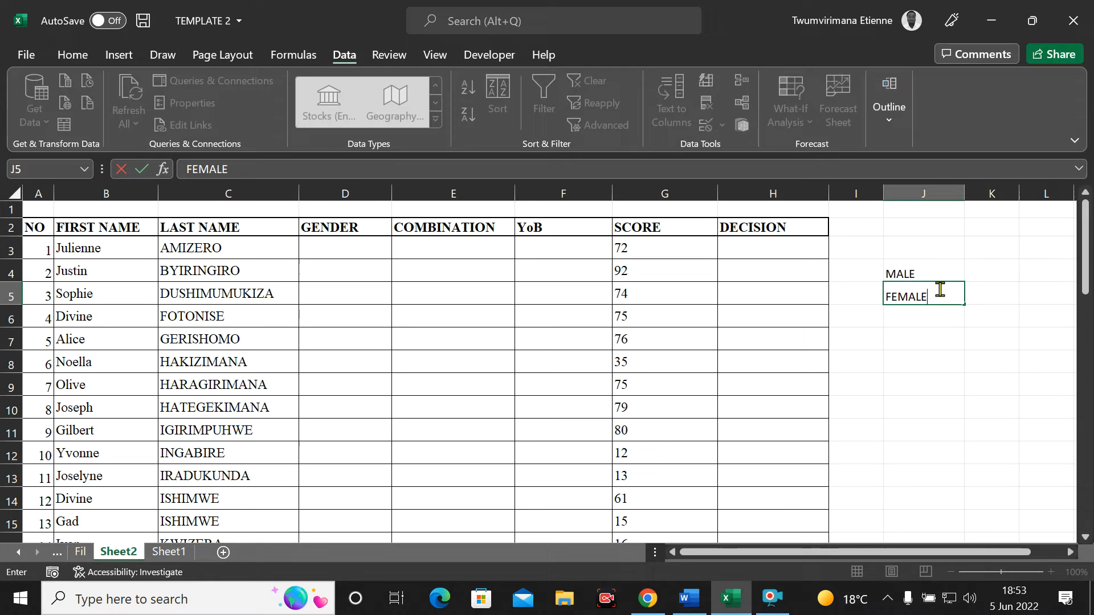
pyautogui.click(940, 336)
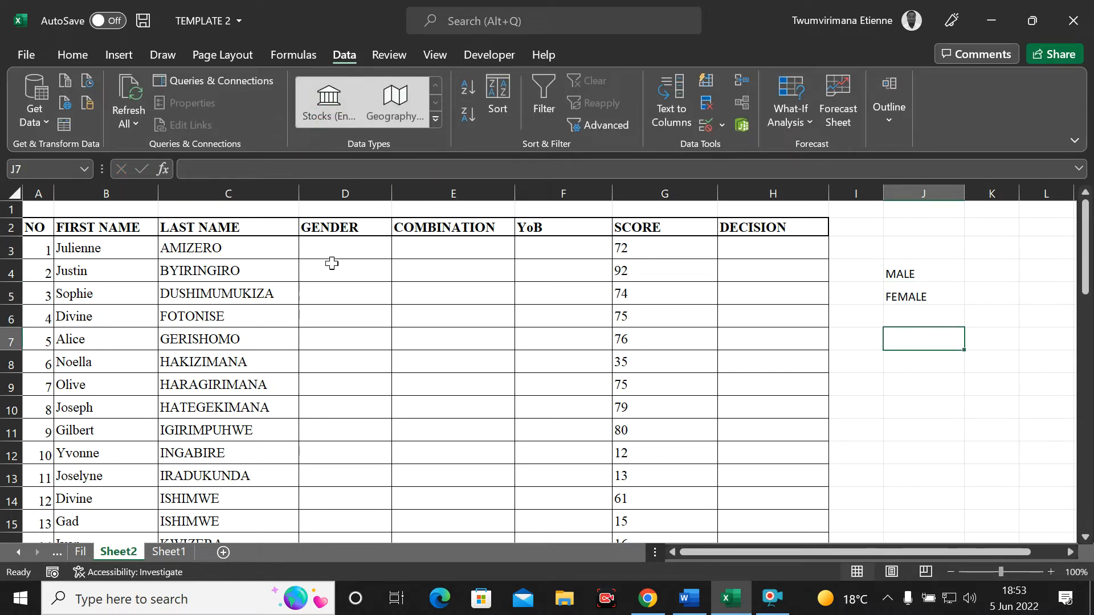
# Step: Apply data validation to the whole GENDER column, allowing a List with the cell range =$J$4:$J$5 as source
pyautogui.click(329, 193)
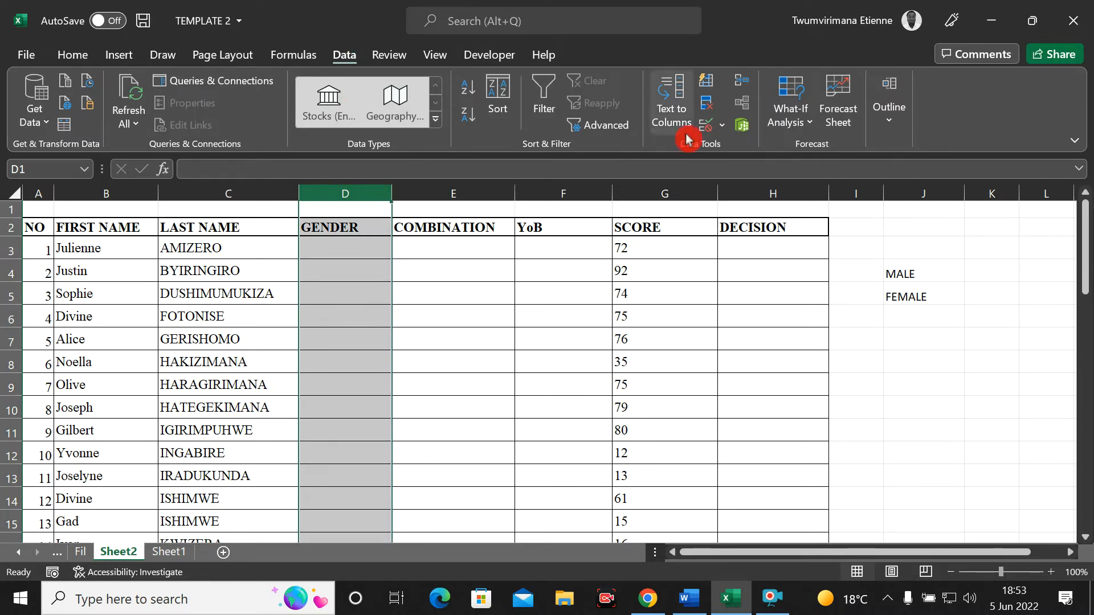
pyautogui.click(726, 126)
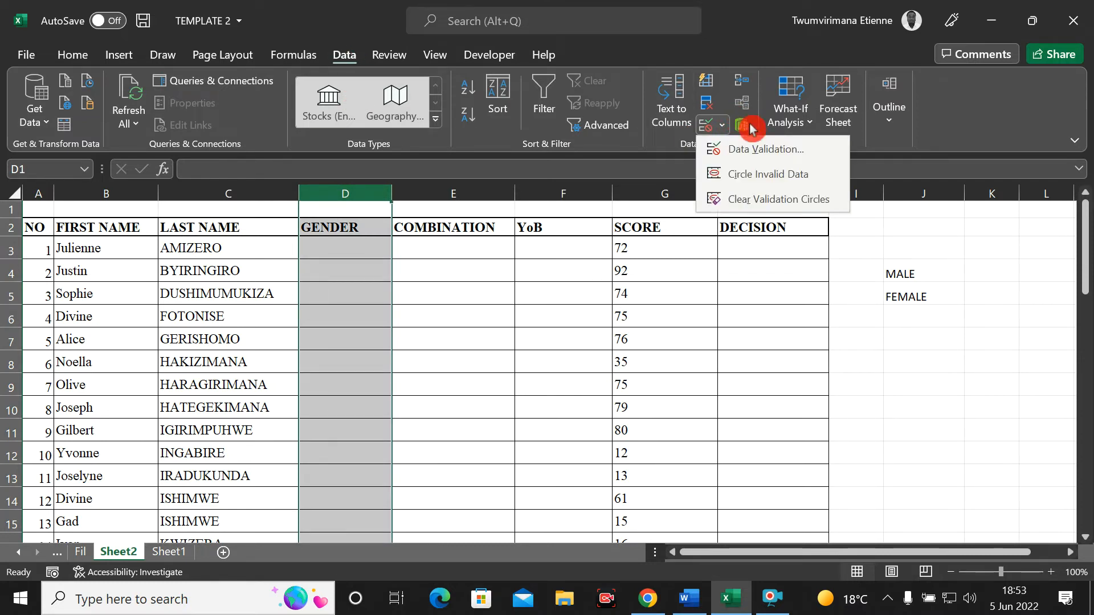
pyautogui.click(748, 152)
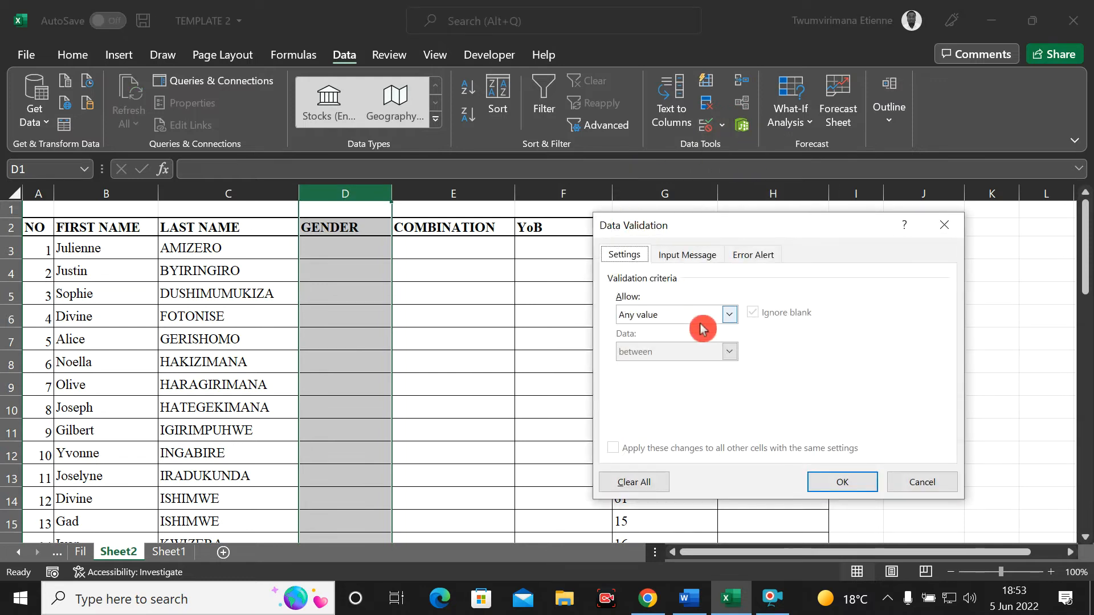
pyautogui.click(728, 315)
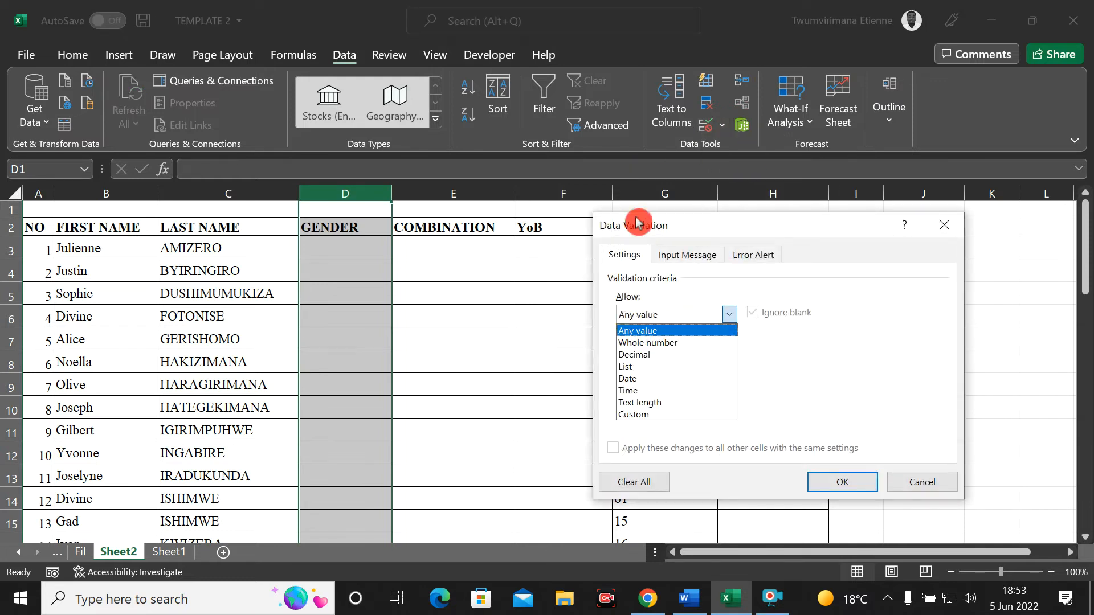
pyautogui.click(655, 369)
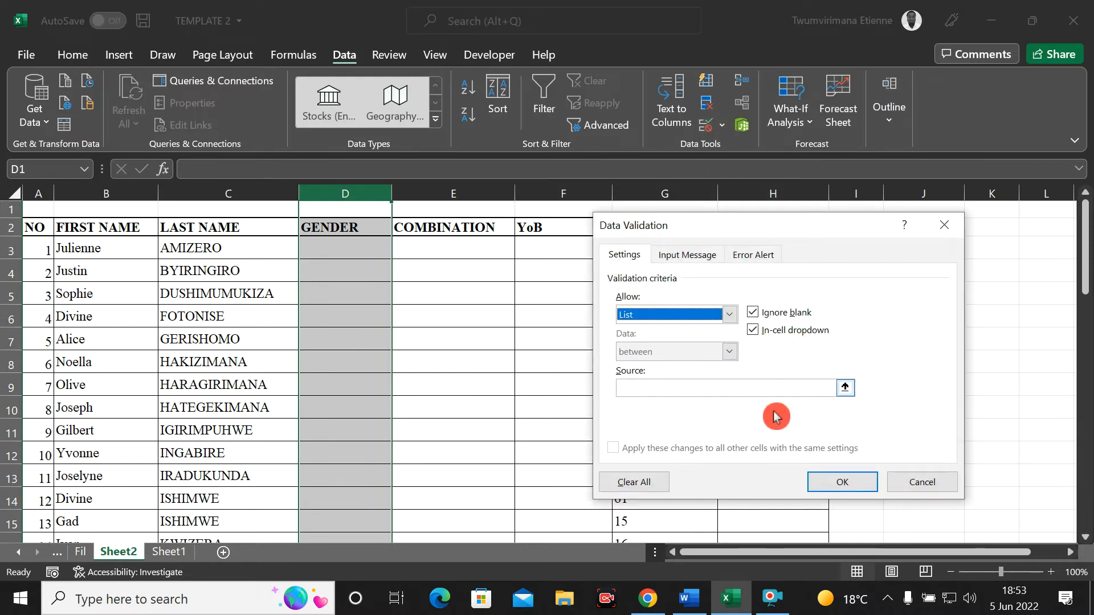
pyautogui.click(732, 391)
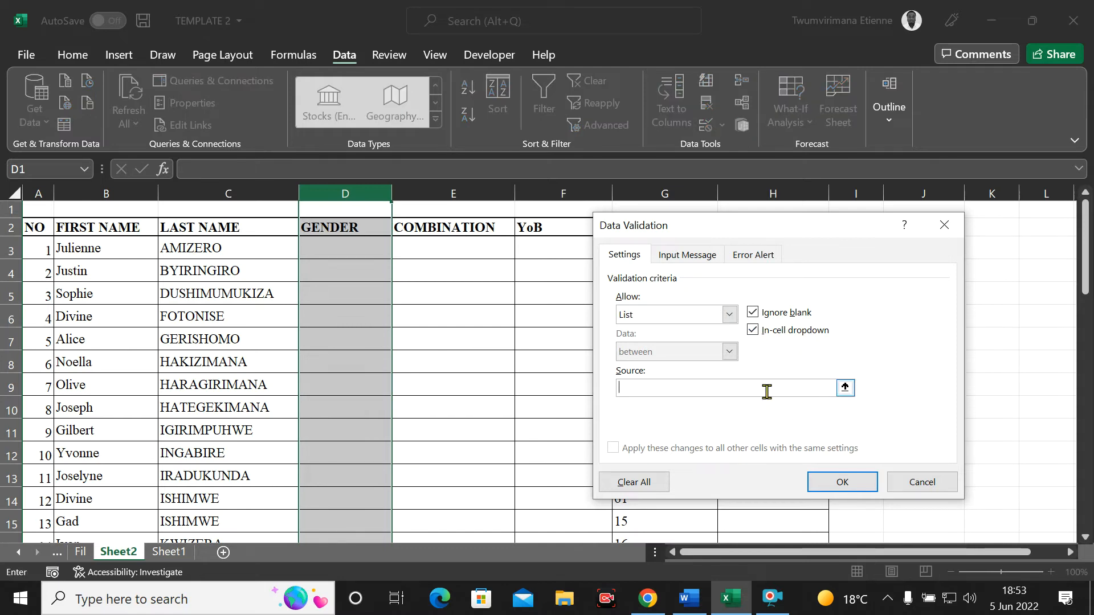
pyautogui.click(845, 388)
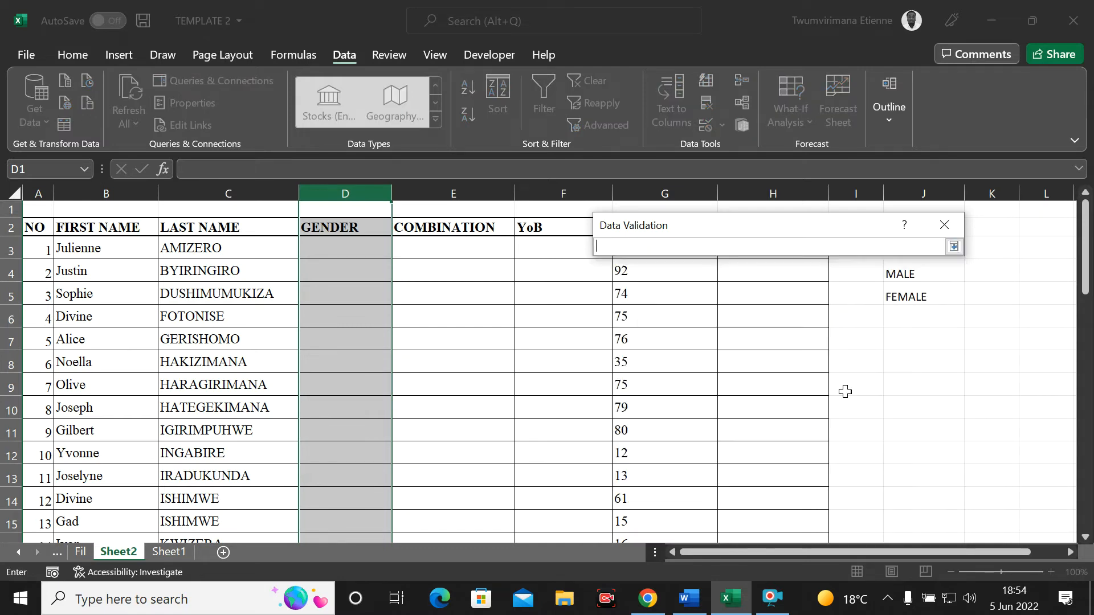
pyautogui.moveTo(893, 274); pyautogui.dragTo(905, 294)
pyautogui.click(954, 246)
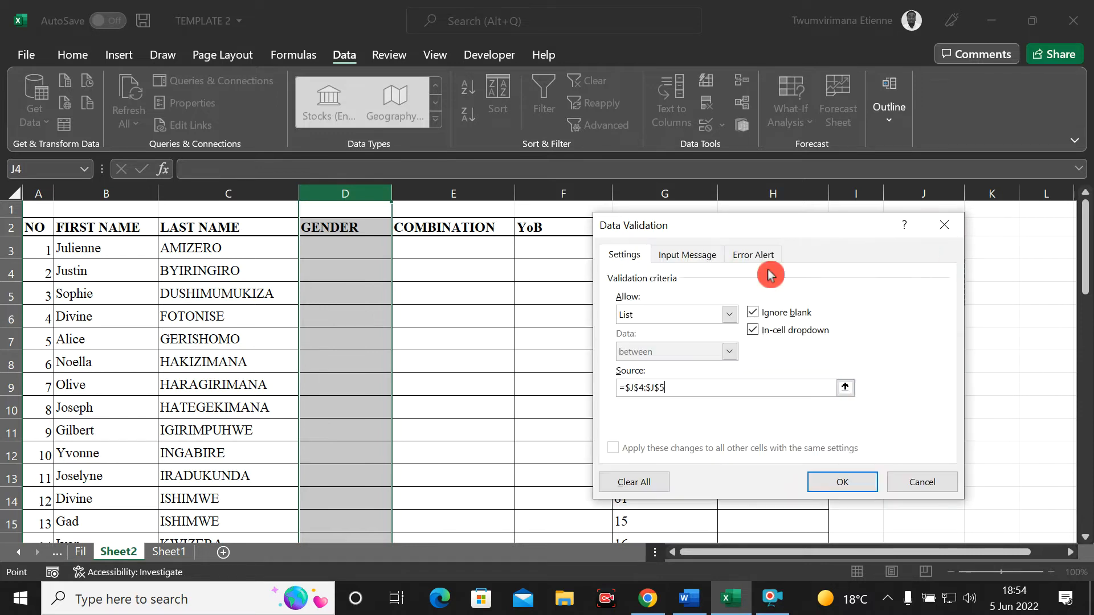
pyautogui.click(855, 487)
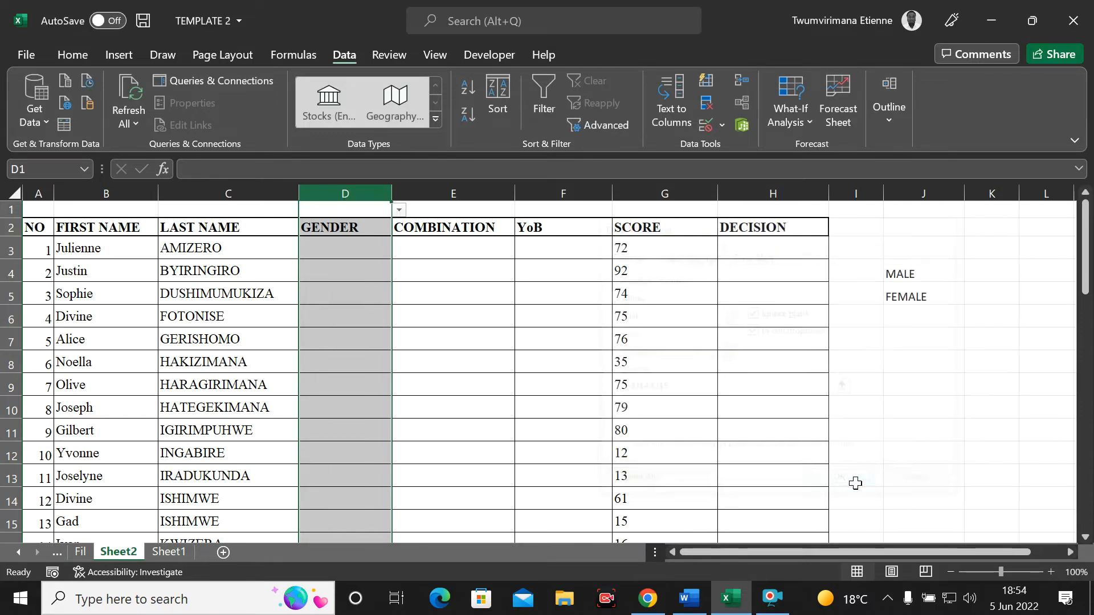
# Step: Choose FEMALE for D3 and MALE for D4 from the in-cell dropdowns of the GENDER column
pyautogui.click(367, 333)
pyautogui.click(361, 248)
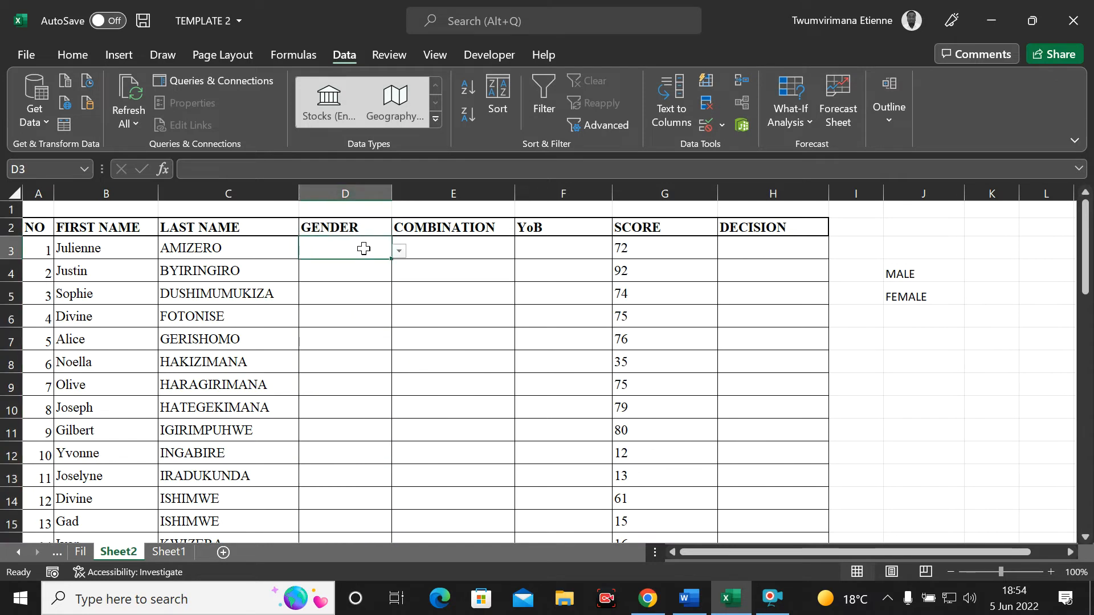
pyautogui.click(399, 251)
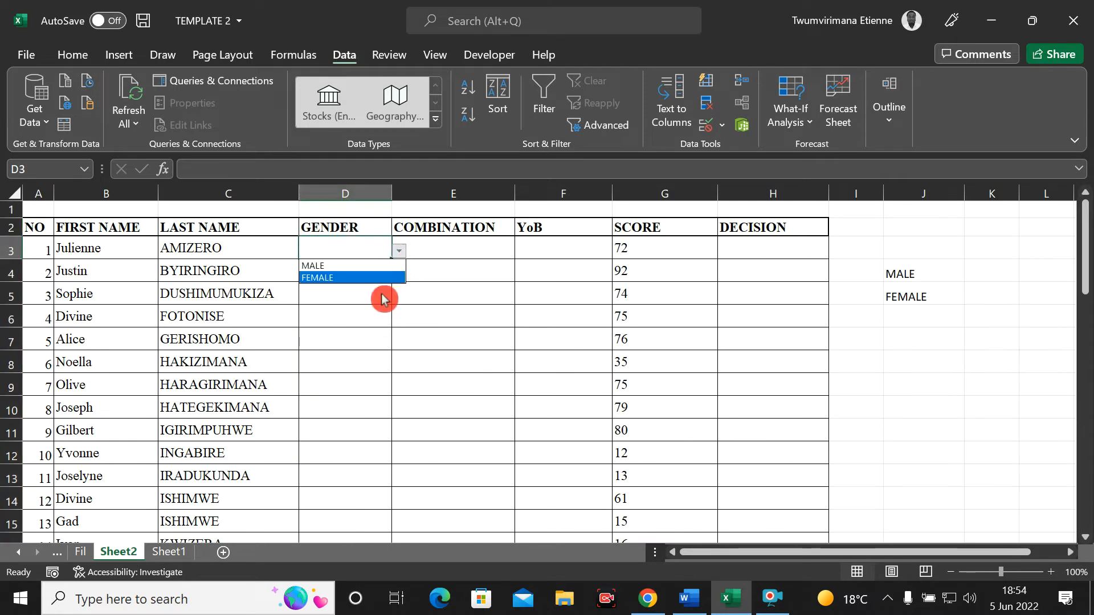
pyautogui.click(340, 279)
pyautogui.click(399, 250)
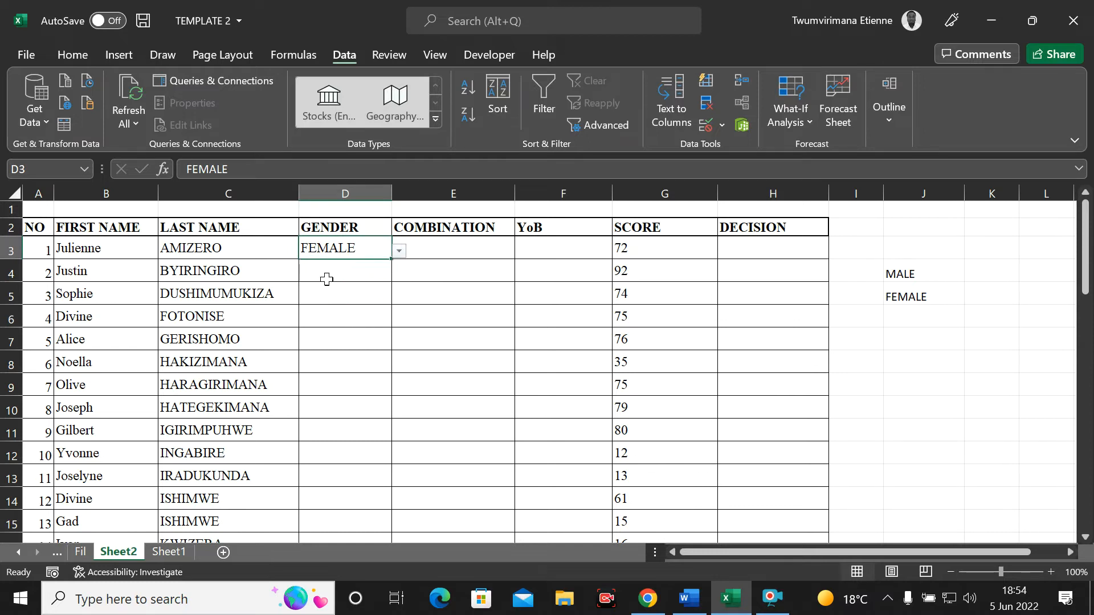
pyautogui.click(355, 336)
pyautogui.click(354, 277)
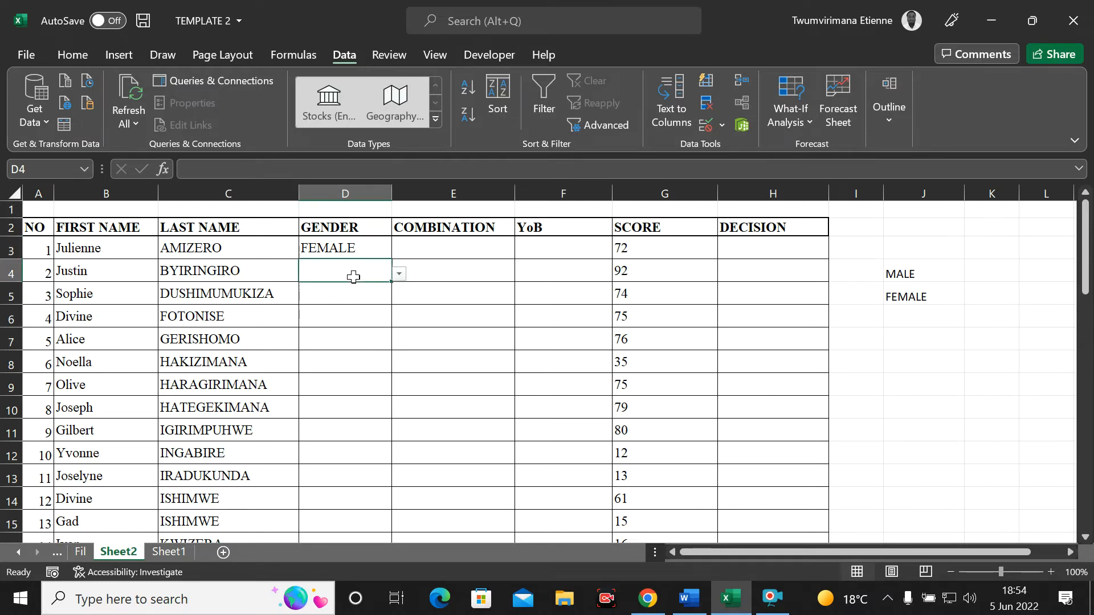
pyautogui.click(399, 275)
pyautogui.click(350, 288)
# Step: Try to enter the invalid value KLLL in GENDER cell D5, retry it once, and cancel the entry
pyautogui.click(353, 300)
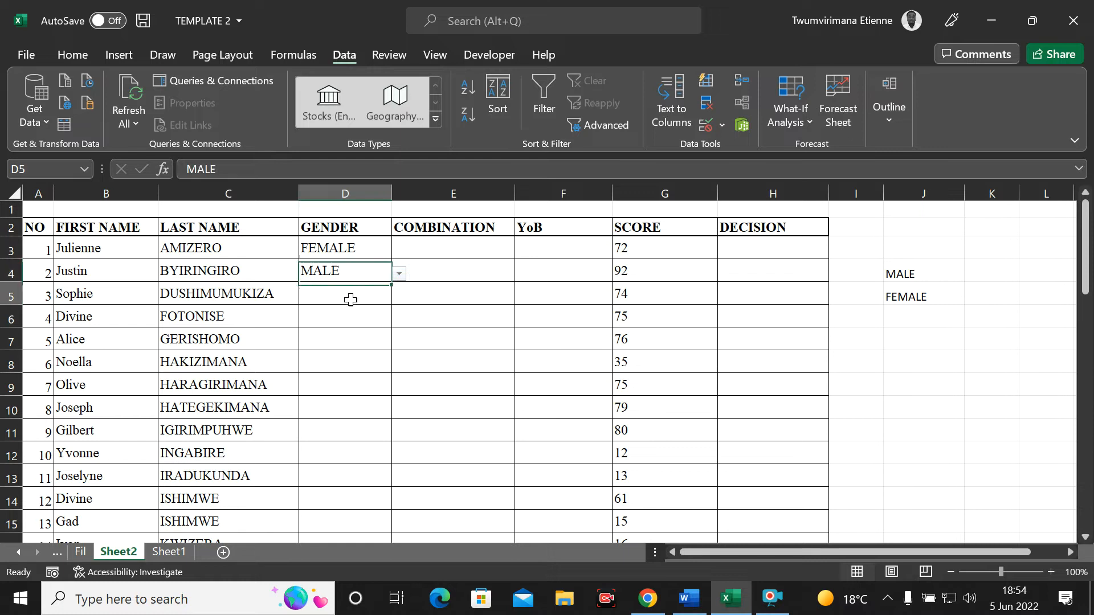
pyautogui.write('K')
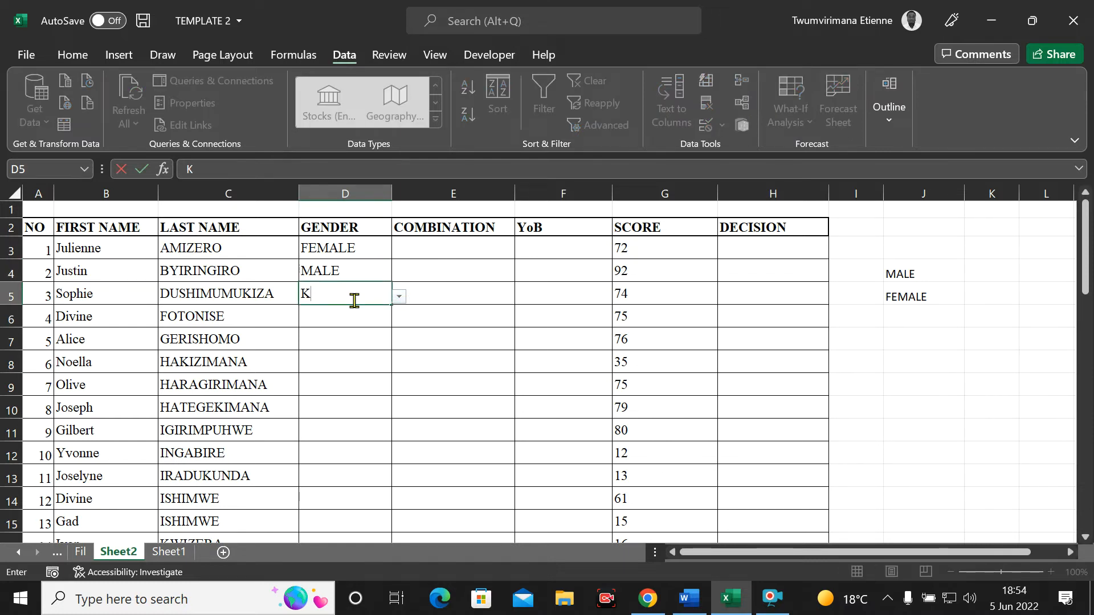
pyautogui.write('LLL')
pyautogui.click(475, 338)
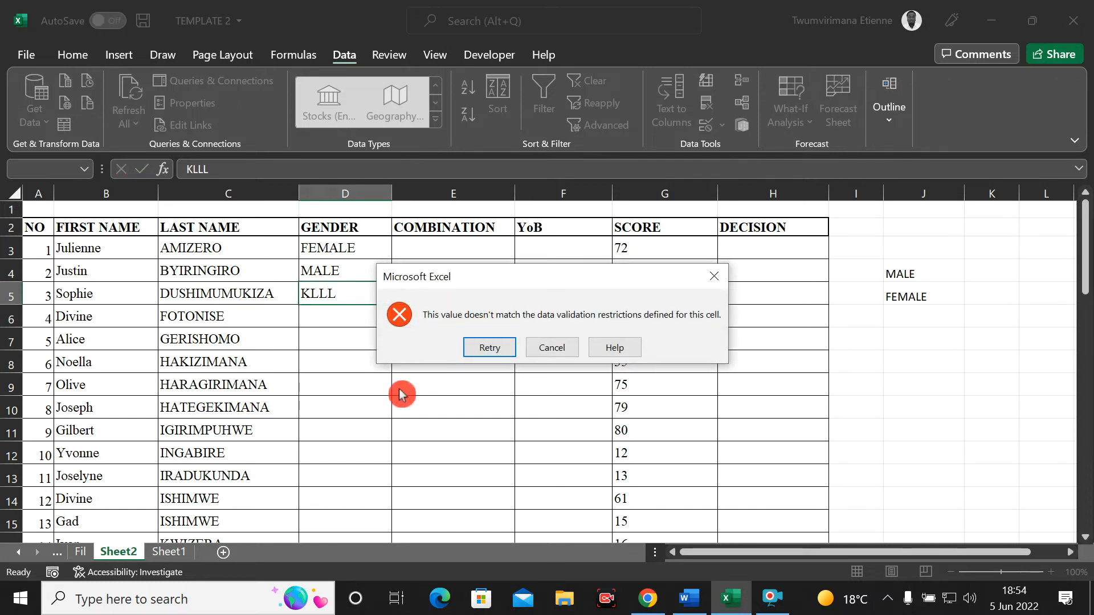
pyautogui.click(467, 355)
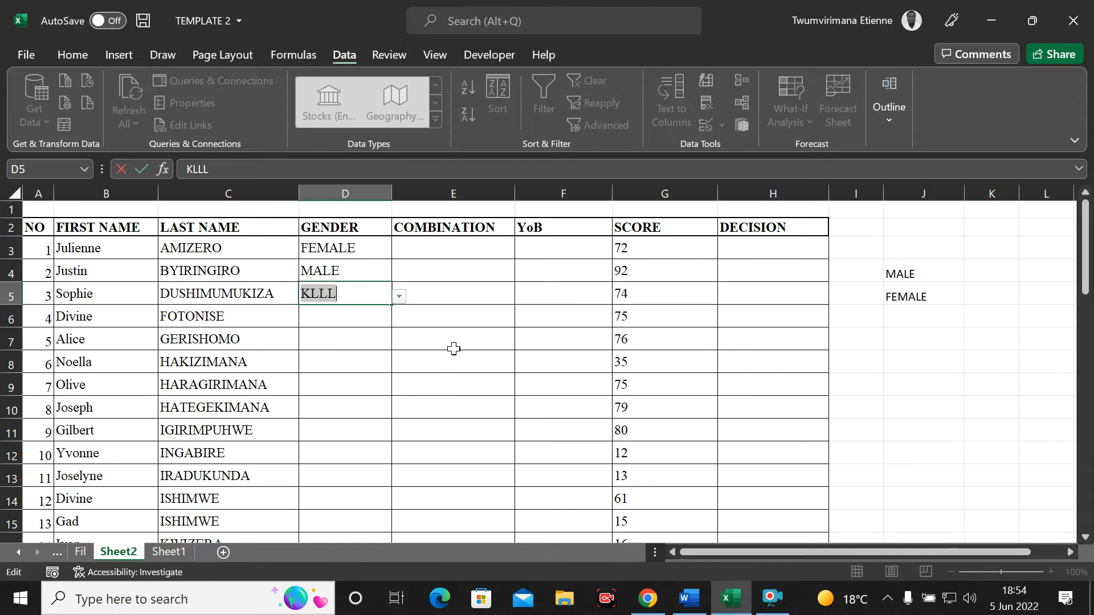
pyautogui.click(397, 308)
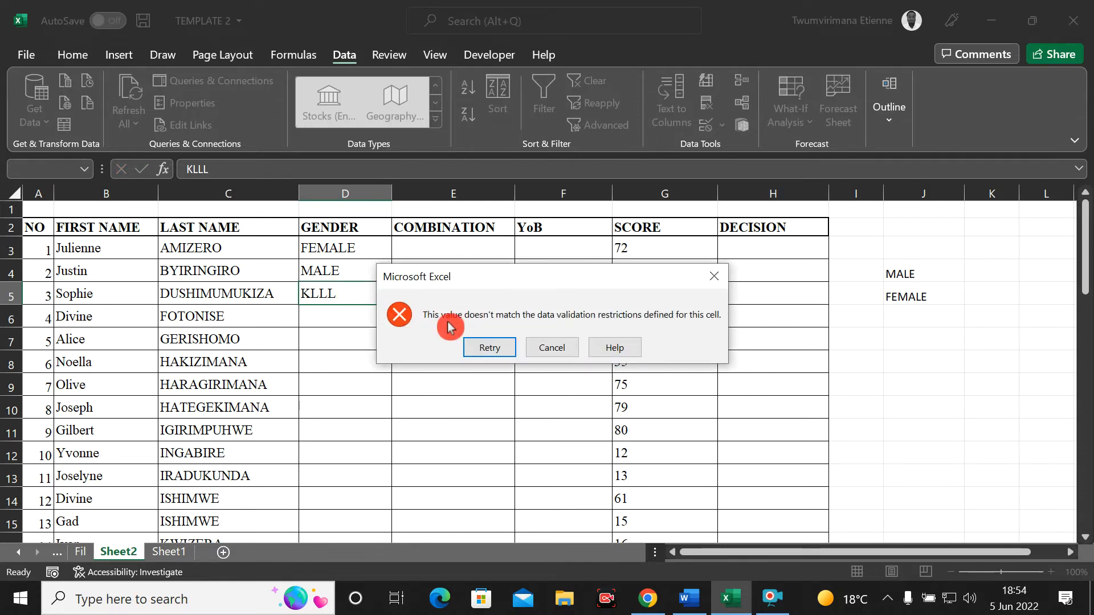
pyautogui.click(552, 348)
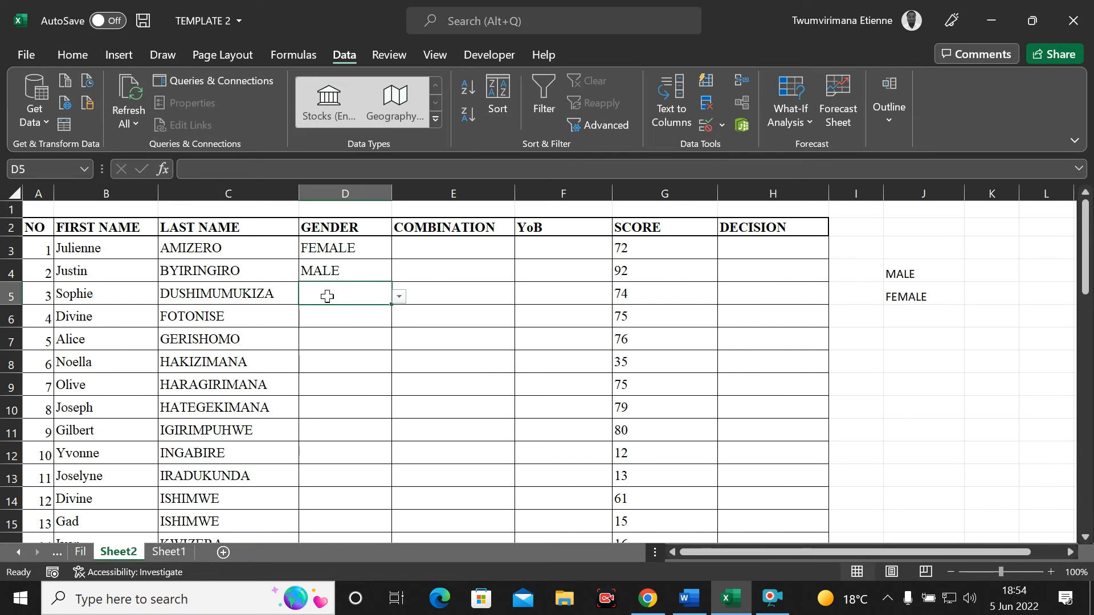
pyautogui.click(358, 334)
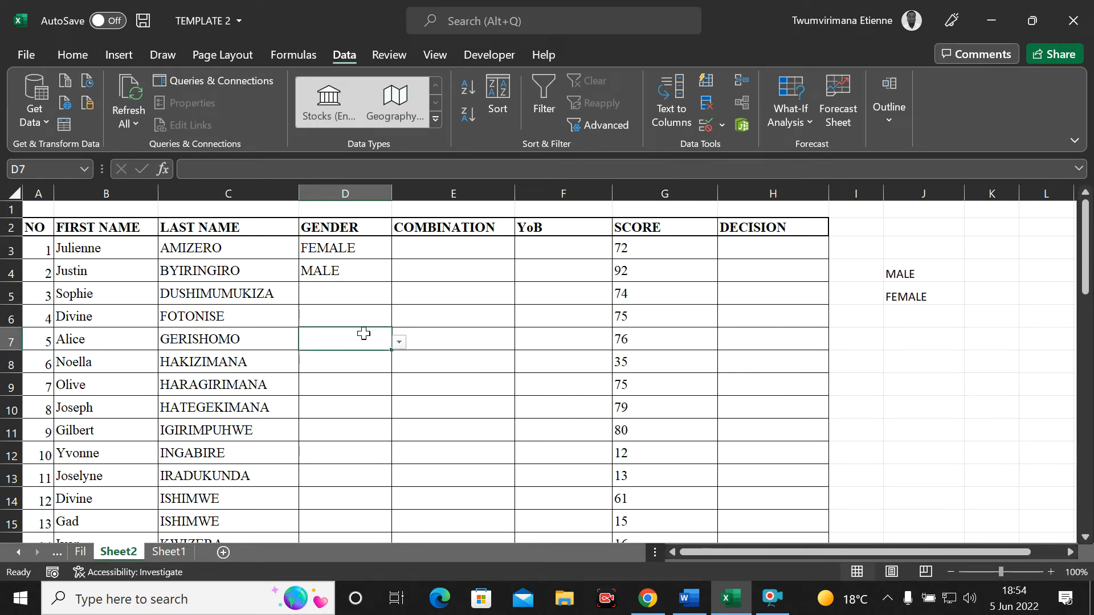
pyautogui.click(363, 298)
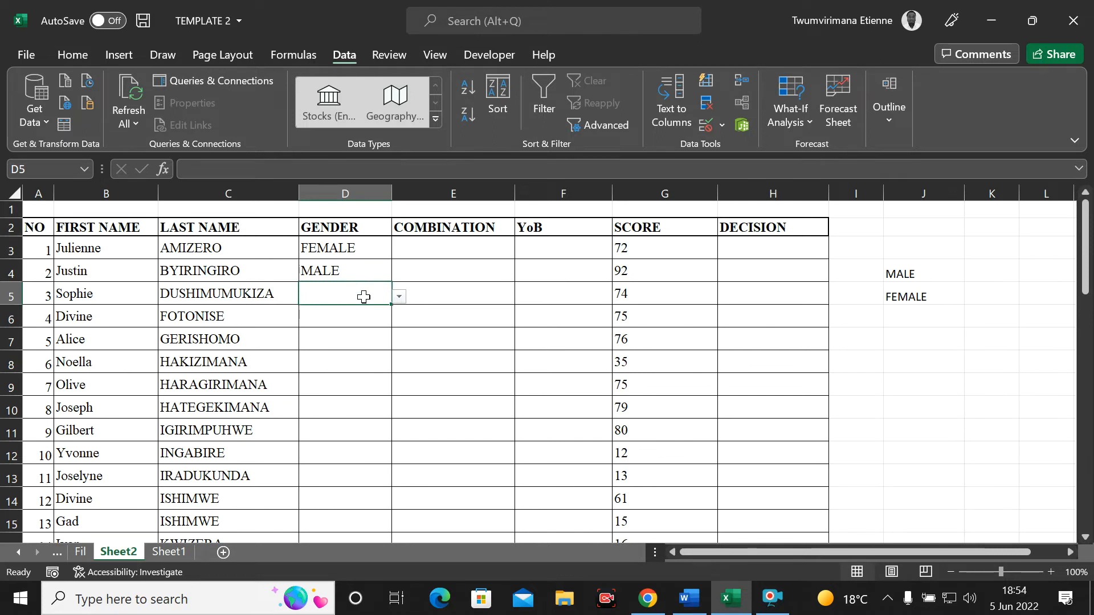
pyautogui.click(377, 257)
pyautogui.click(361, 298)
pyautogui.click(376, 317)
pyautogui.click(370, 293)
pyautogui.click(354, 333)
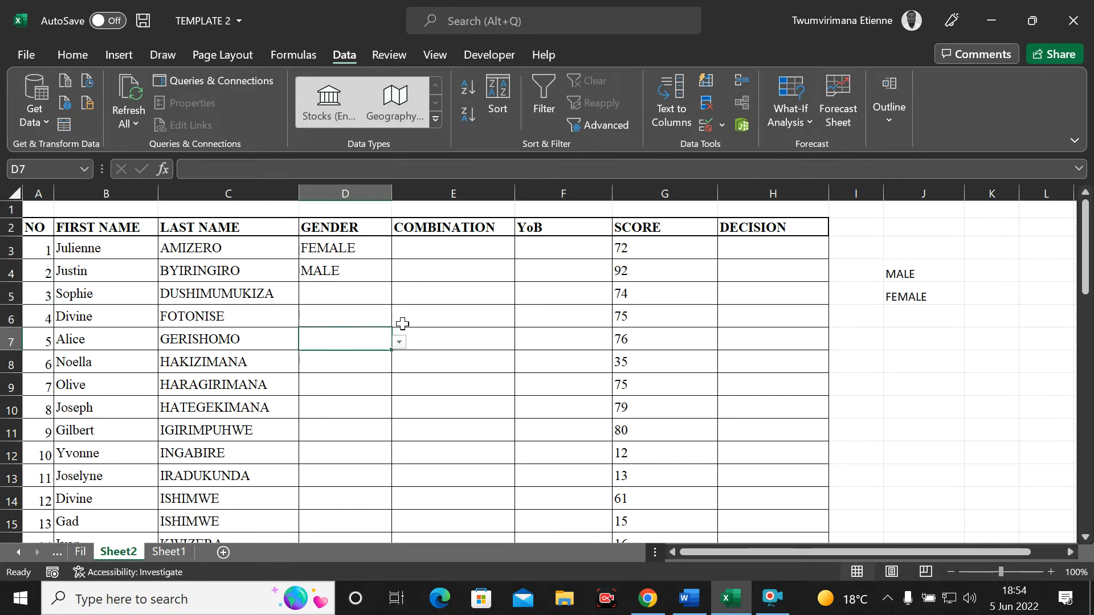
# Step: Check the dropdown on the GENDER header cell D2 and clear all data validation from that cell
pyautogui.click(382, 251)
pyautogui.click(352, 228)
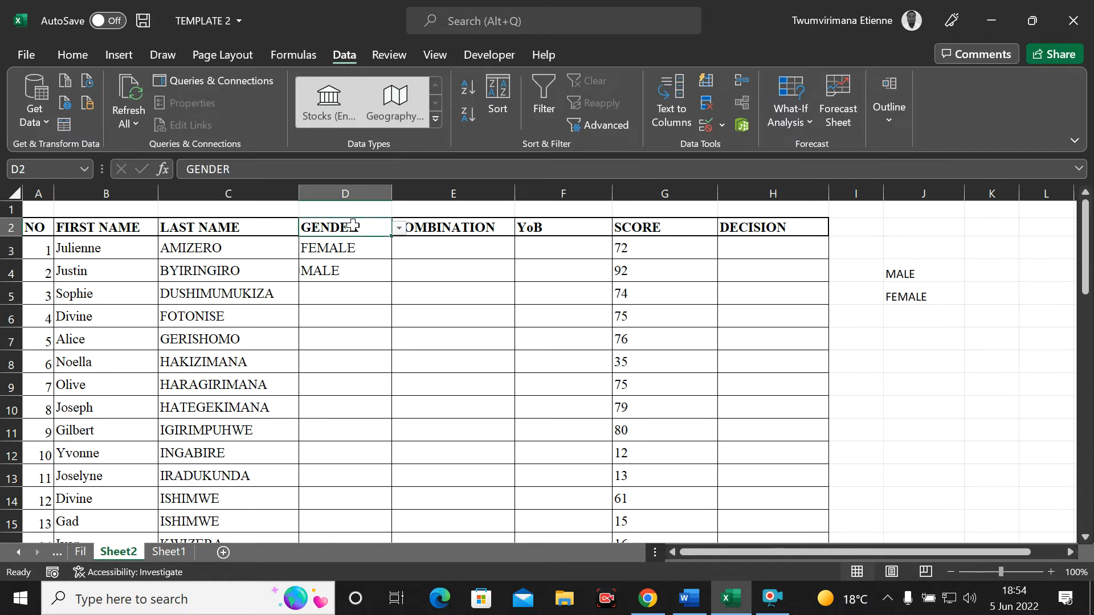
pyautogui.click(398, 233)
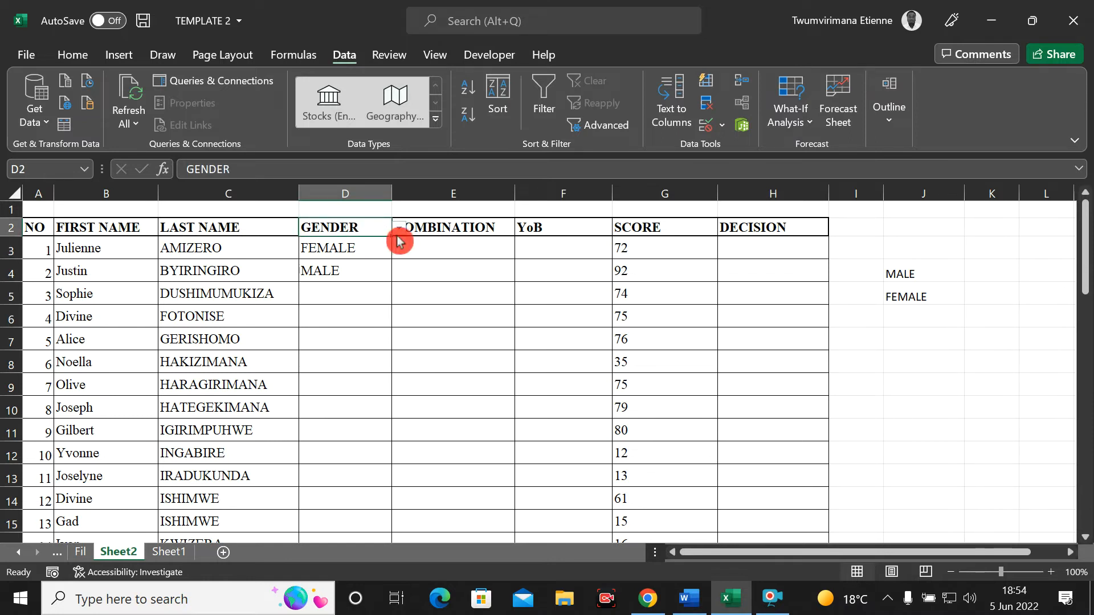
pyautogui.click(403, 229)
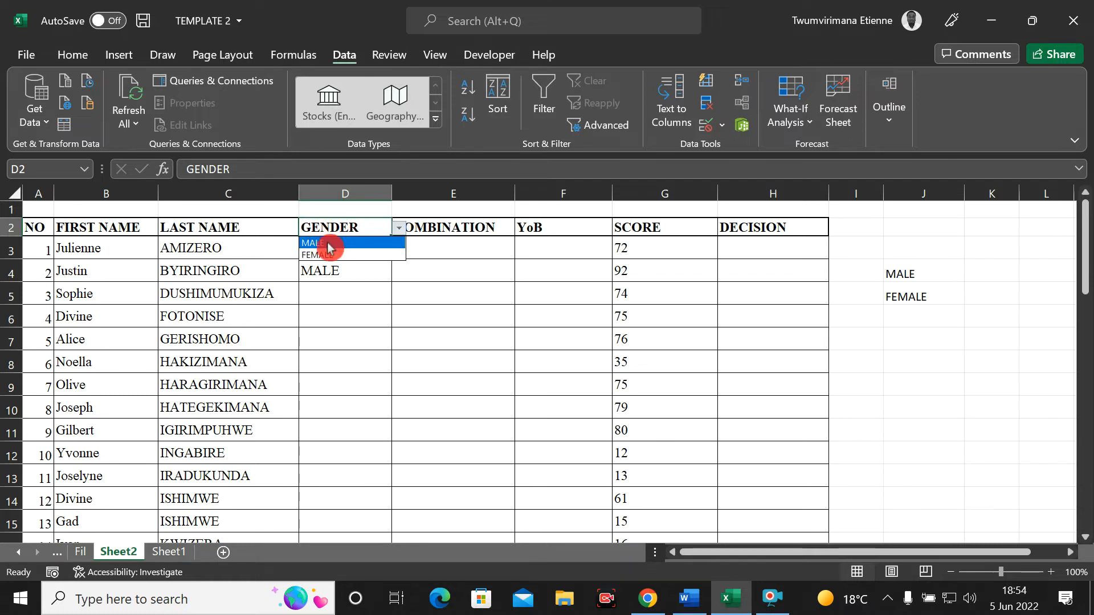
pyautogui.click(388, 255)
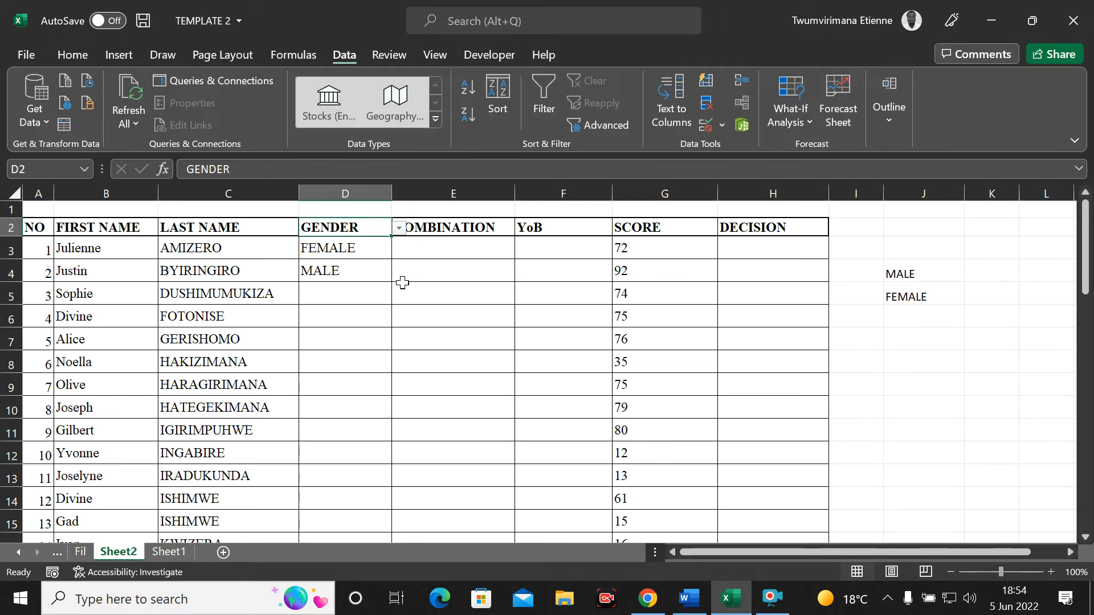
pyautogui.click(370, 310)
pyautogui.click(351, 225)
pyautogui.click(265, 117)
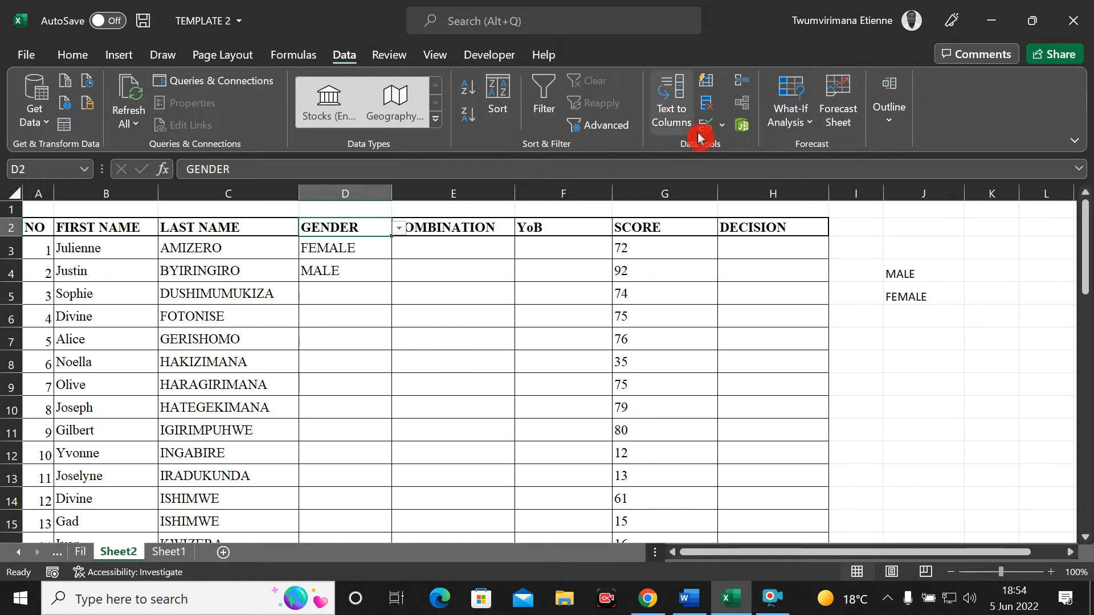
pyautogui.click(720, 126)
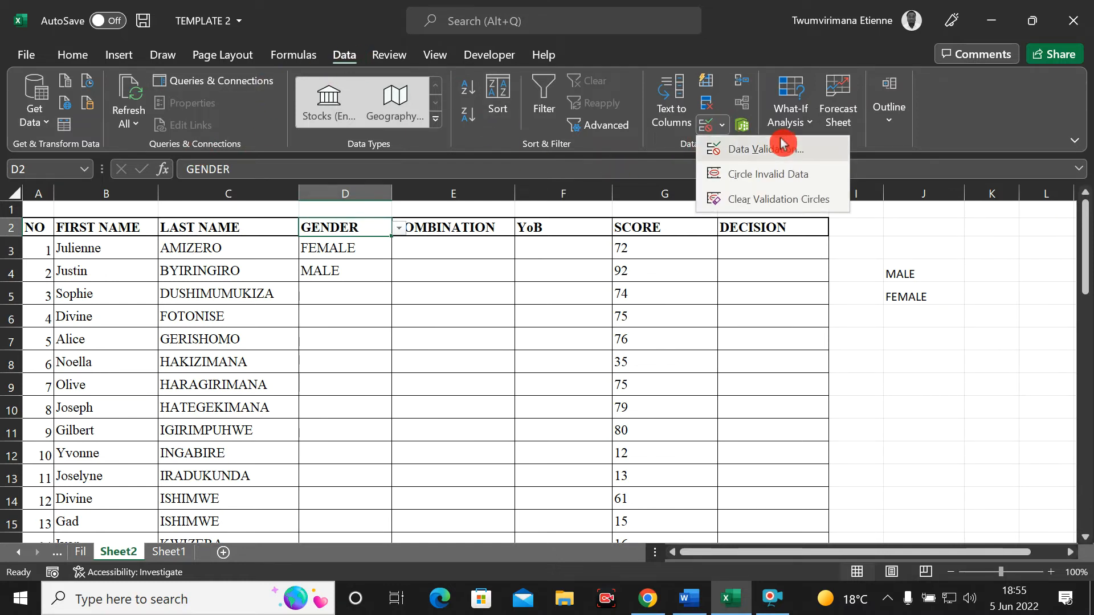
pyautogui.click(766, 149)
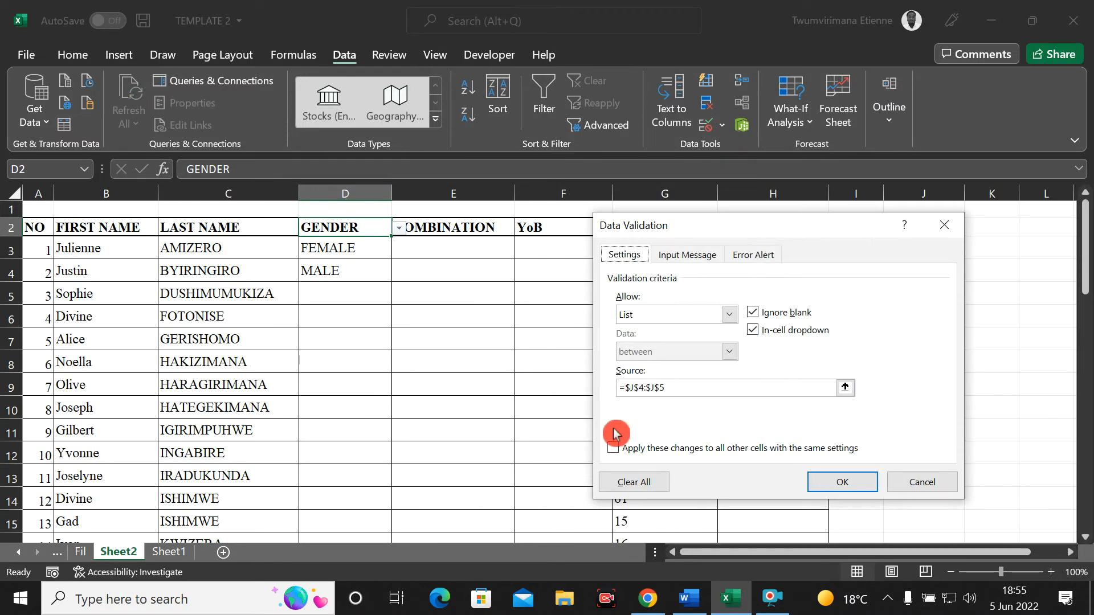
pyautogui.click(635, 482)
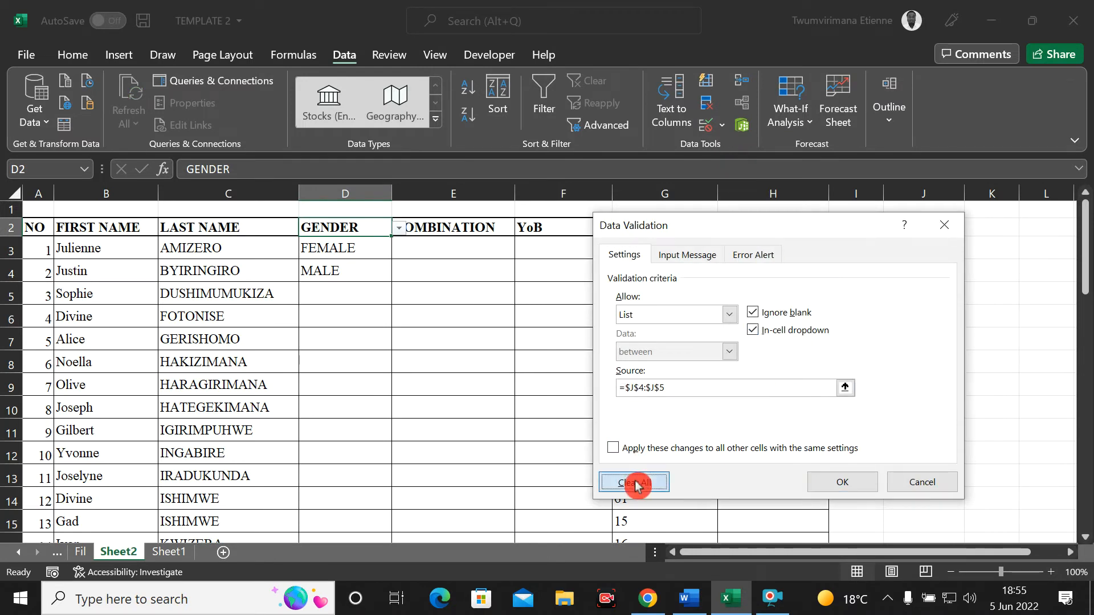
pyautogui.click(845, 482)
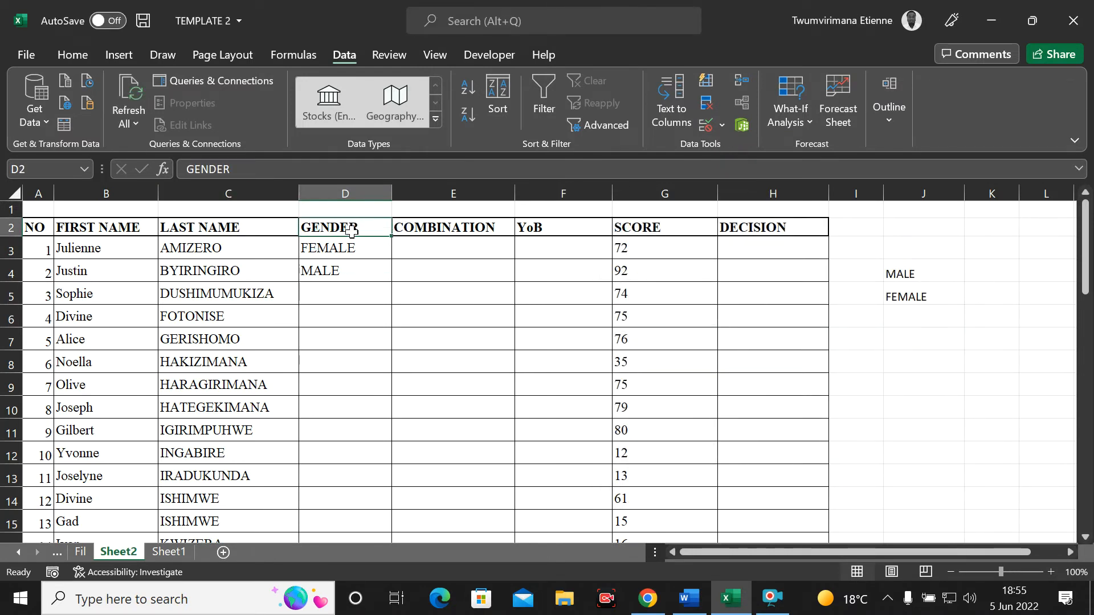
# Step: Choose FEMALE for both D5 and D6 from the in-cell dropdowns of the GENDER column
pyautogui.click(354, 258)
pyautogui.click(365, 300)
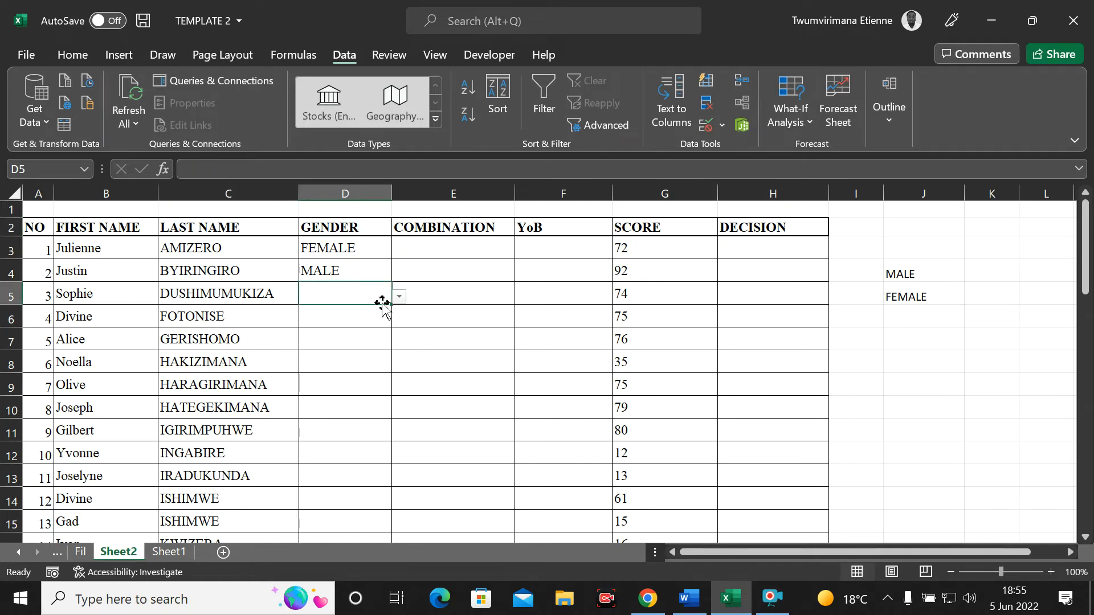
pyautogui.click(399, 297)
pyautogui.click(359, 321)
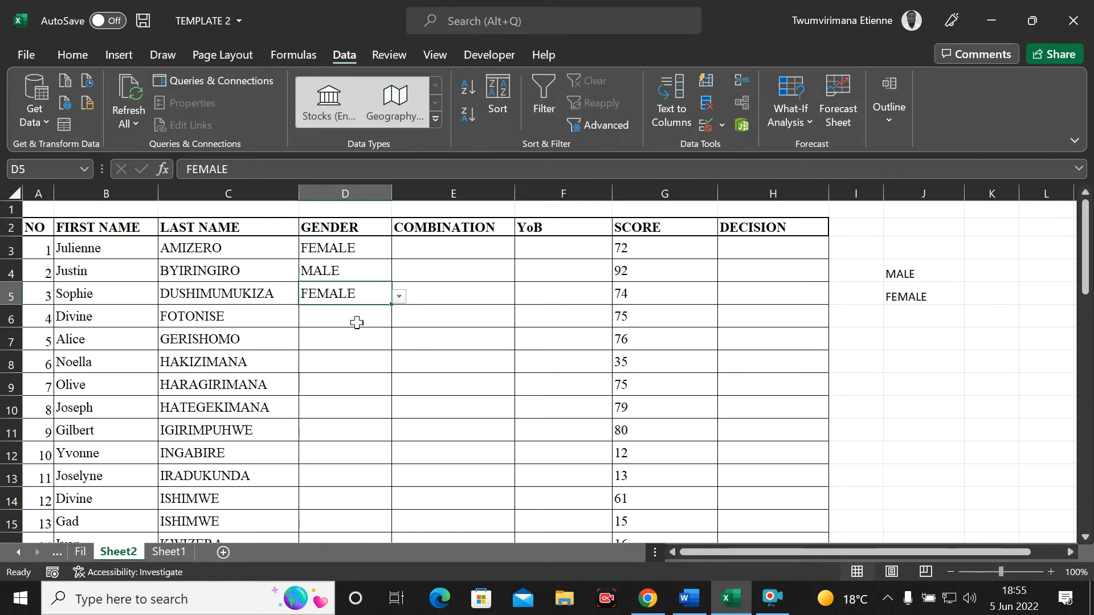
pyautogui.click(368, 322)
pyautogui.click(399, 320)
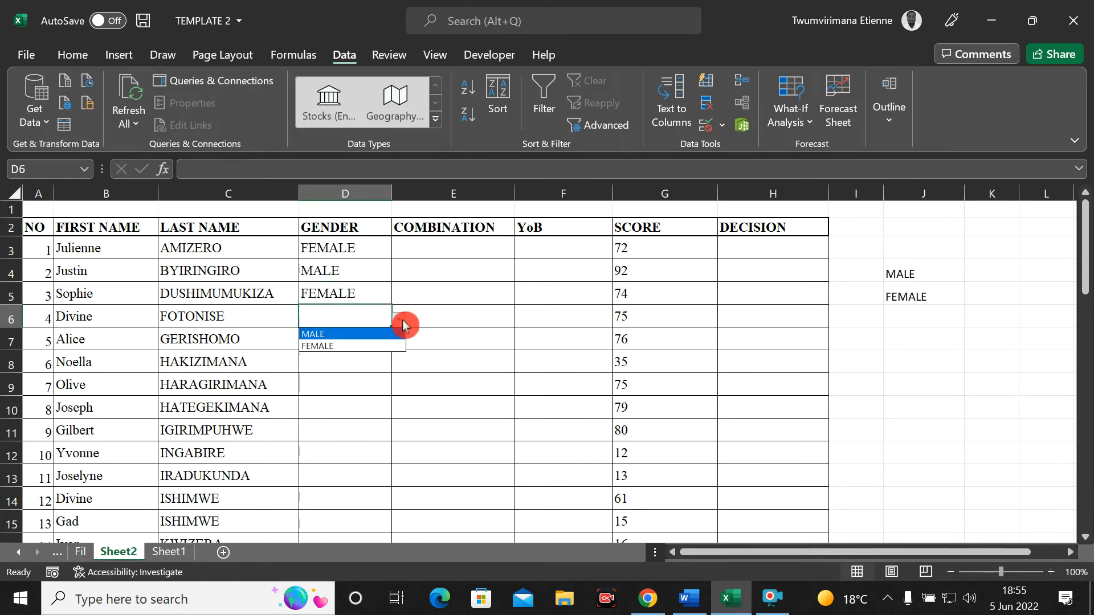
pyautogui.click(340, 346)
pyautogui.click(339, 339)
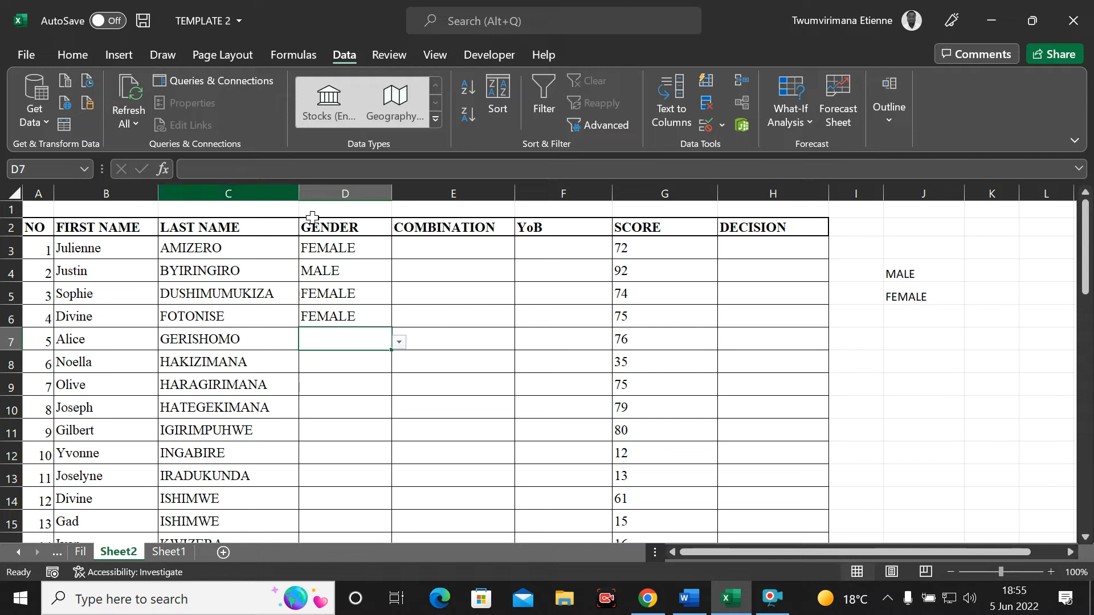
pyautogui.click(453, 248)
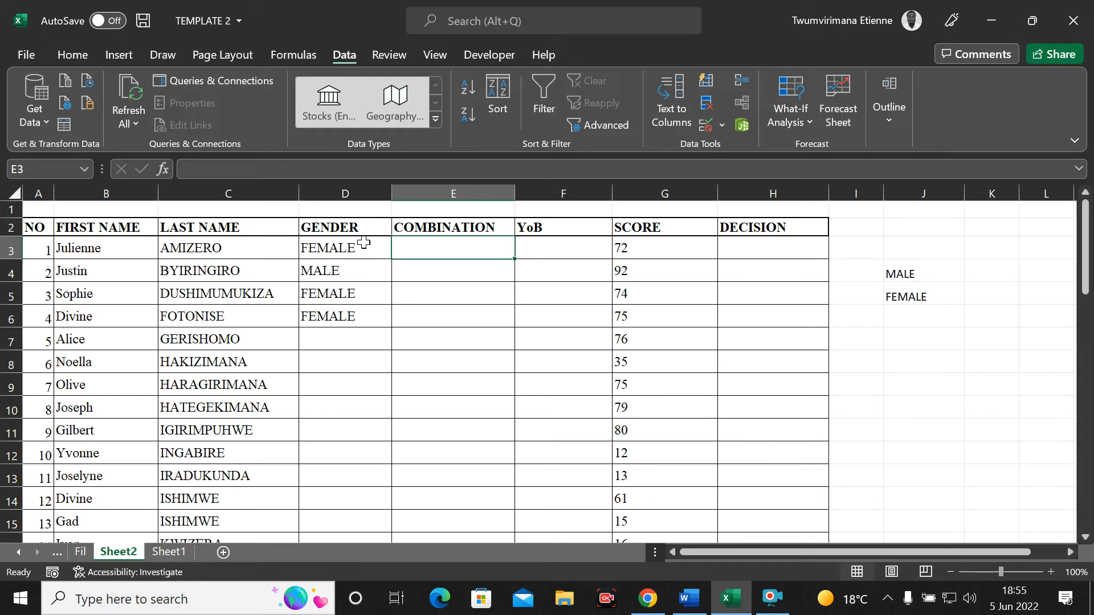
pyautogui.click(450, 279)
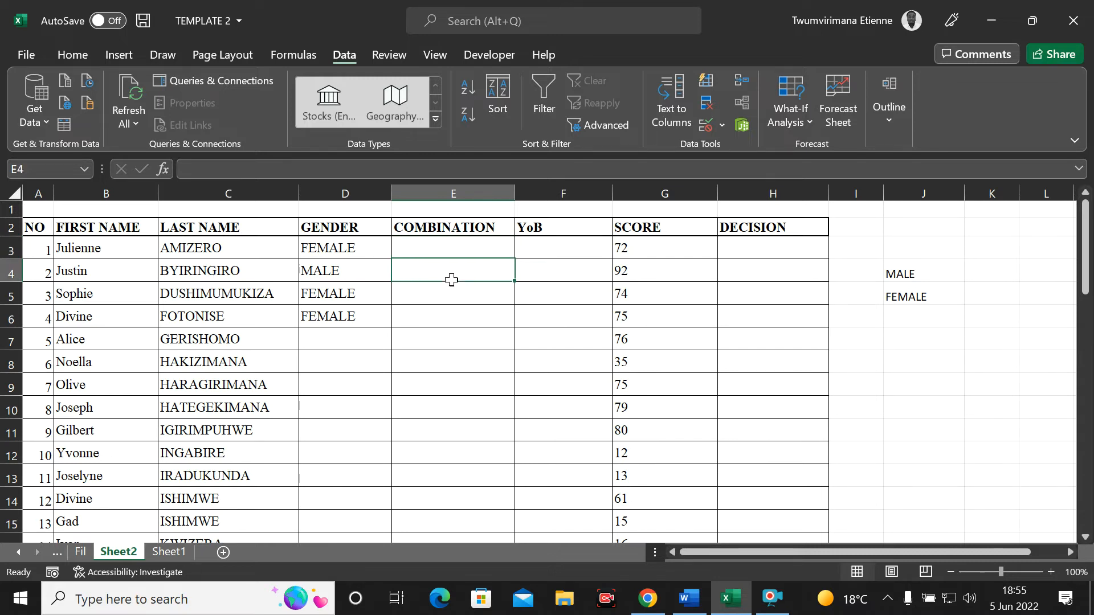
pyautogui.click(564, 276)
pyautogui.click(434, 254)
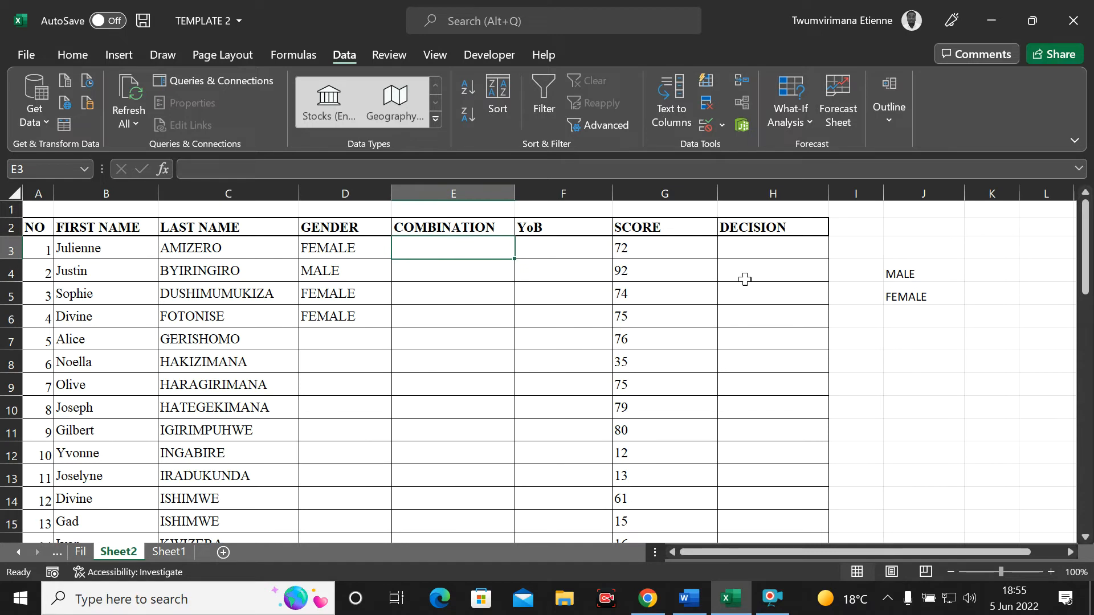
# Step: Enter the combination list items BCG, PCB, PCM, MCB, HEG and MEG in cells K4 to K9
pyautogui.click(998, 277)
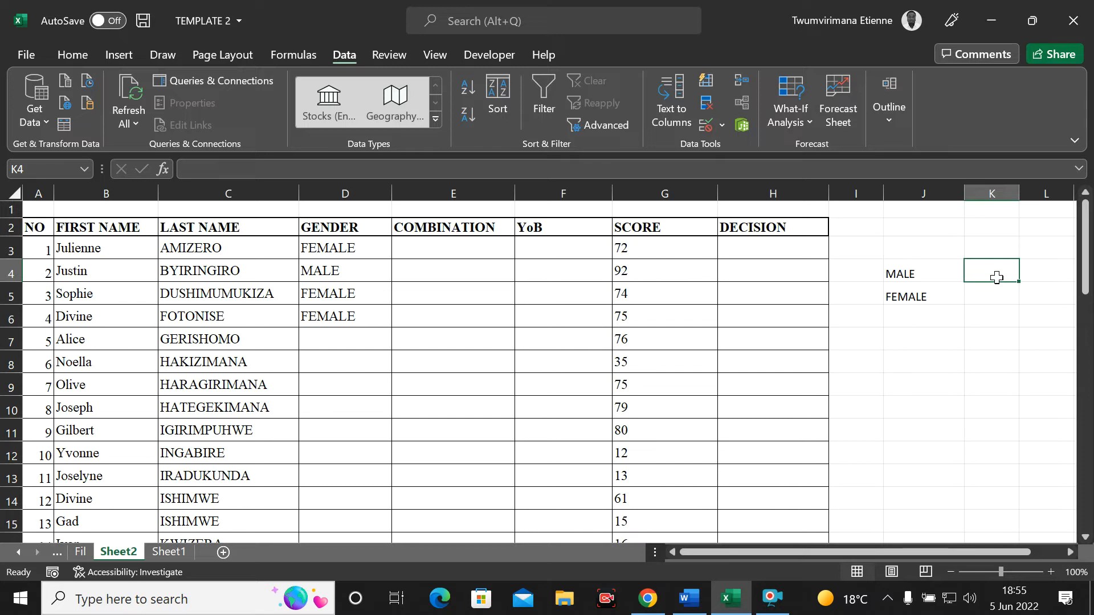
pyautogui.write('B')
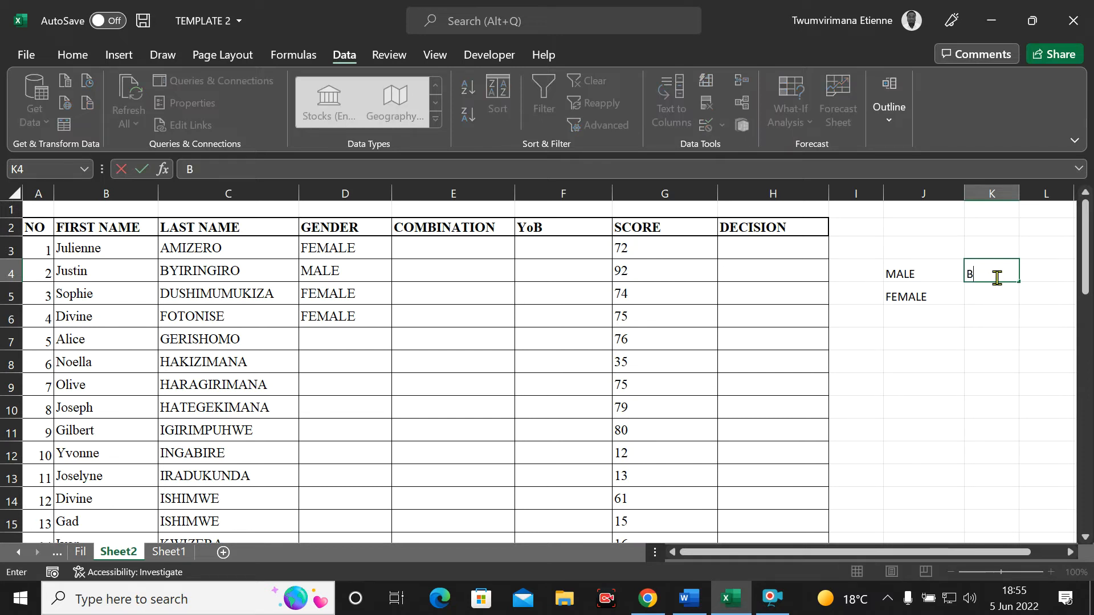
pyautogui.write('CG')
pyautogui.press('Return')
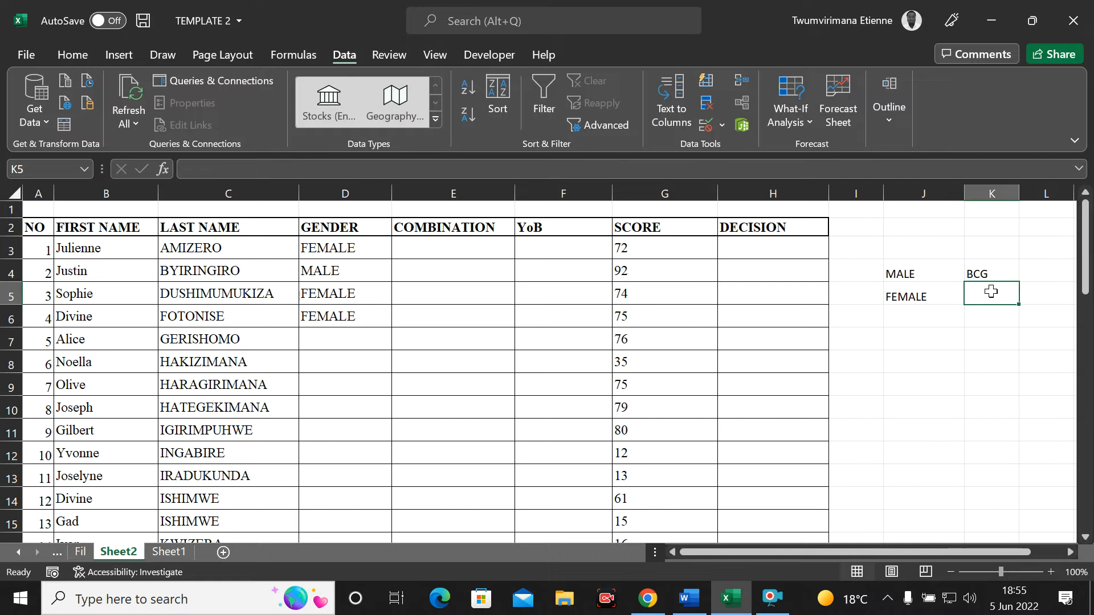
pyautogui.write('PCB')
pyautogui.press('Return')
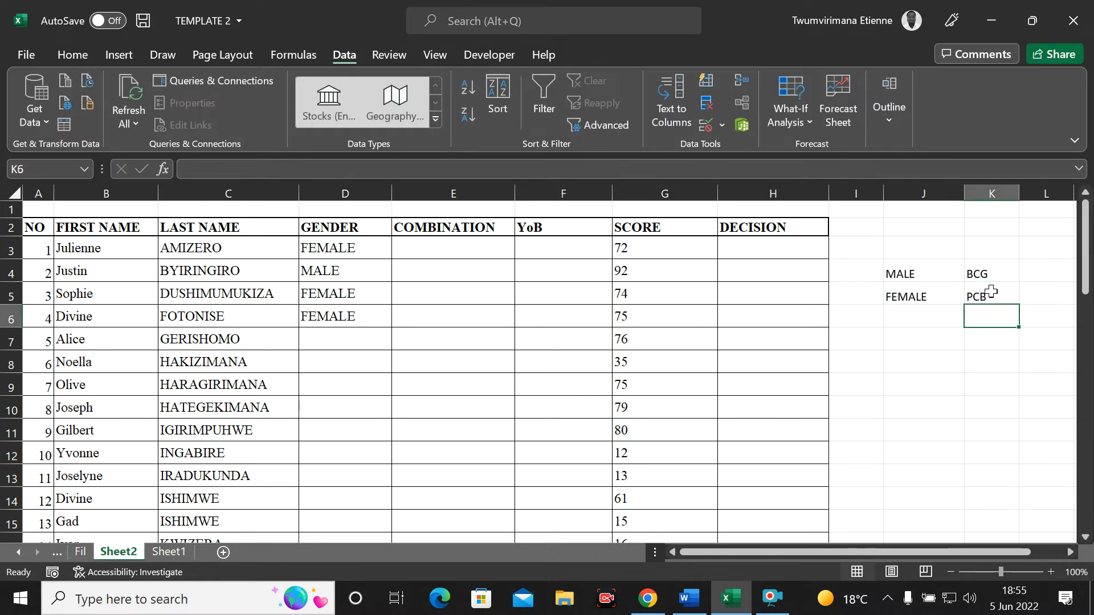
pyautogui.write('PCM')
pyautogui.press('Return')
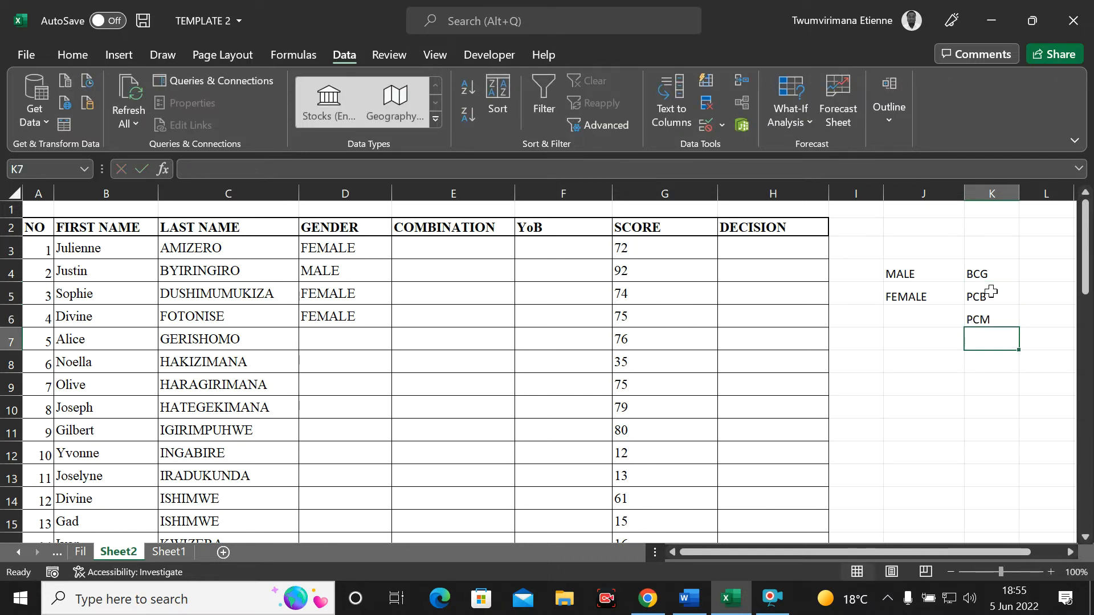
pyautogui.write('MCB')
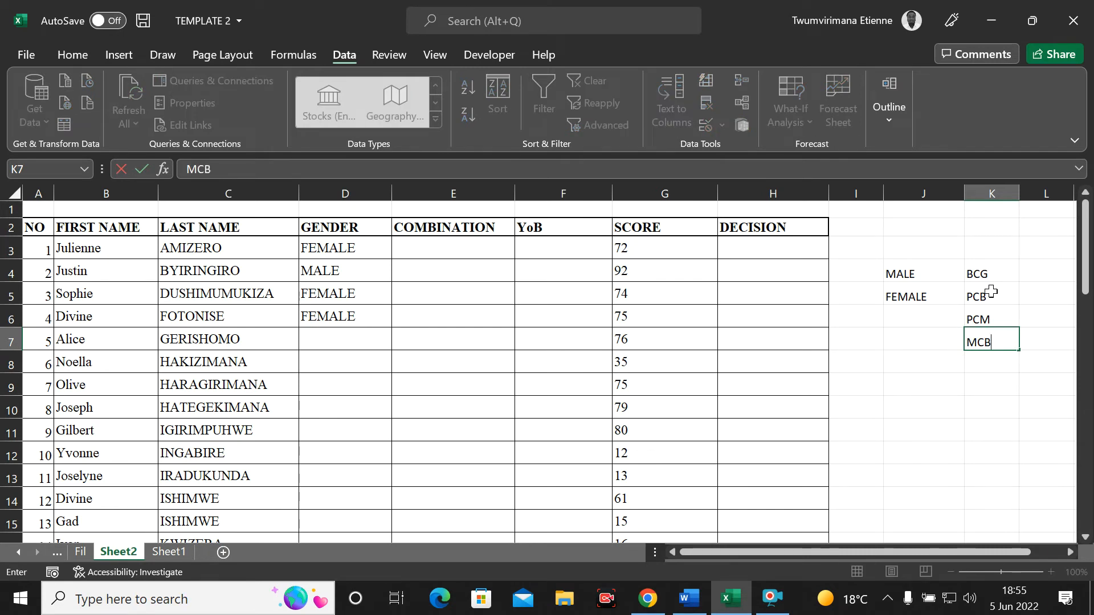
pyautogui.press('Return')
pyautogui.write('HEG')
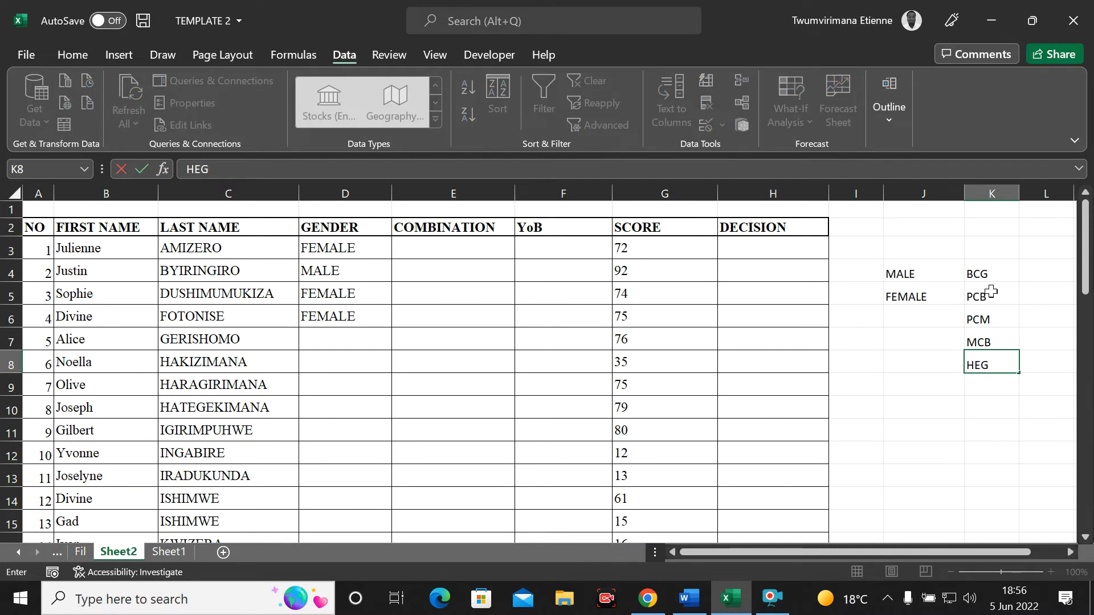
pyautogui.press('Return')
pyautogui.write('ME')
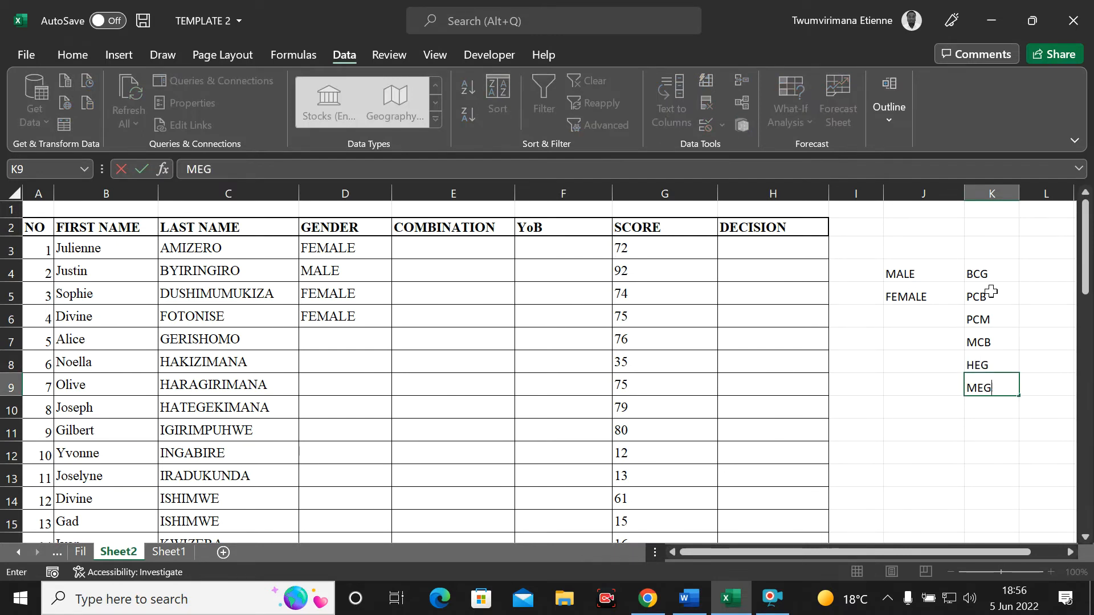
pyautogui.write('G')
pyautogui.click(923, 430)
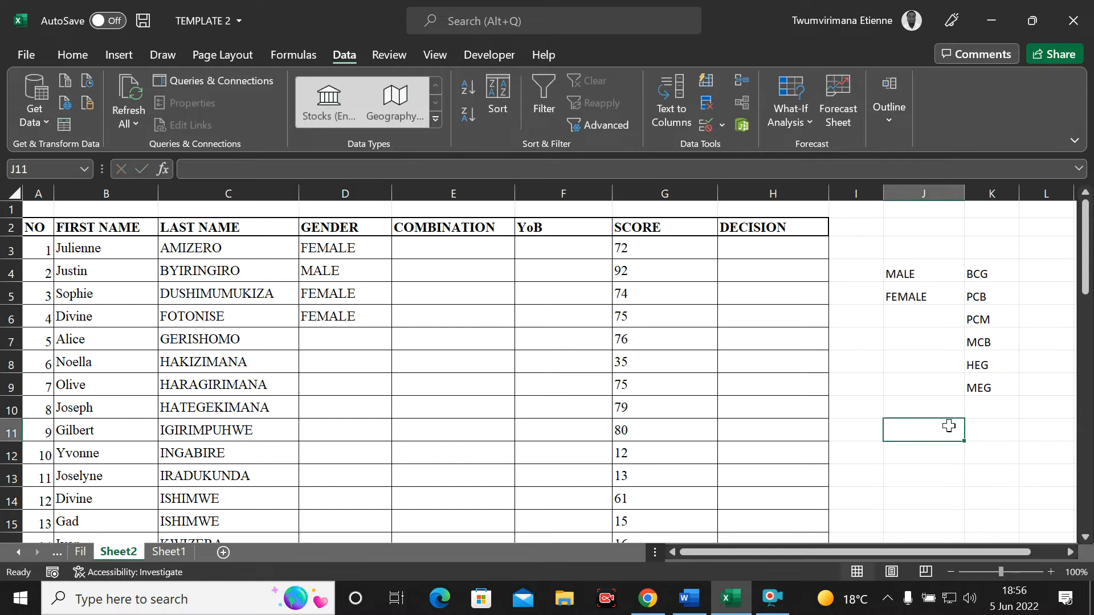
# Step: Apply data validation to the whole COMBINATION column, allowing a List with the cell range =$K$4:$K$9 as source
pyautogui.click(450, 193)
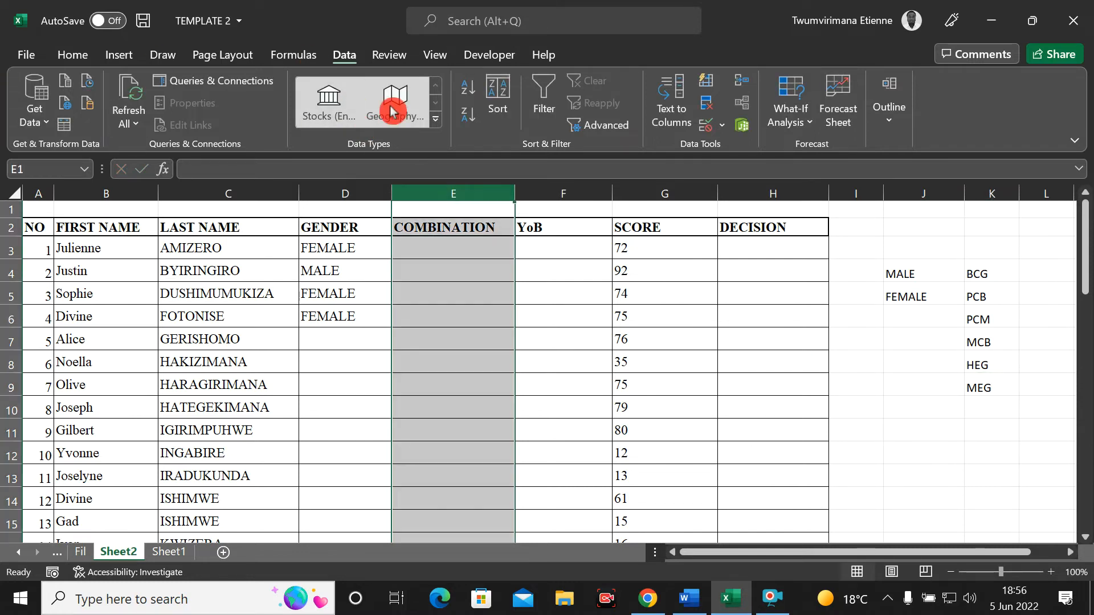
pyautogui.click(723, 127)
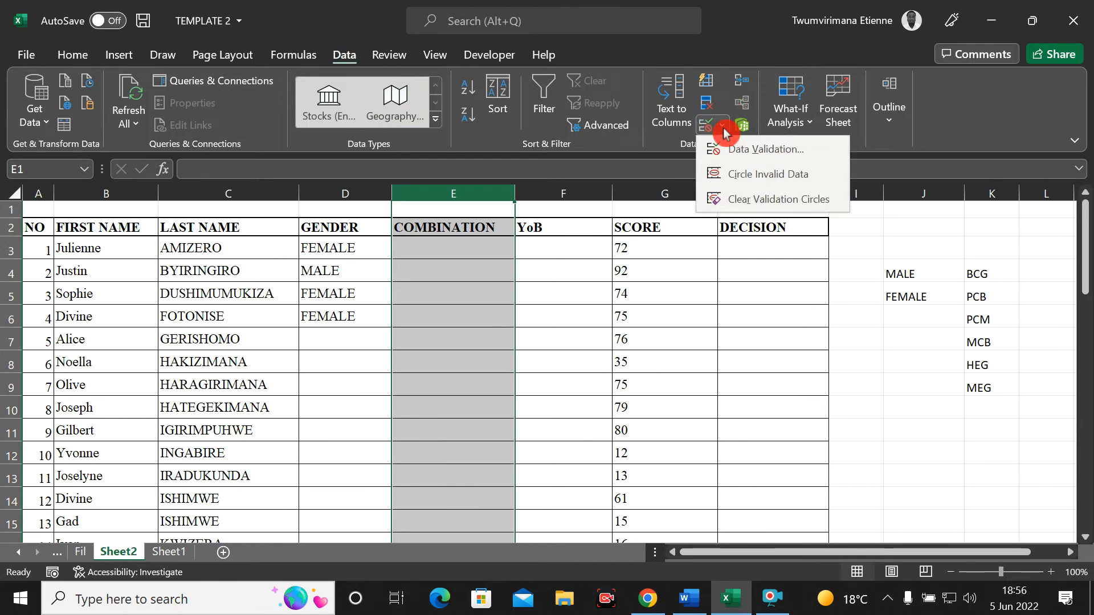
pyautogui.click(749, 150)
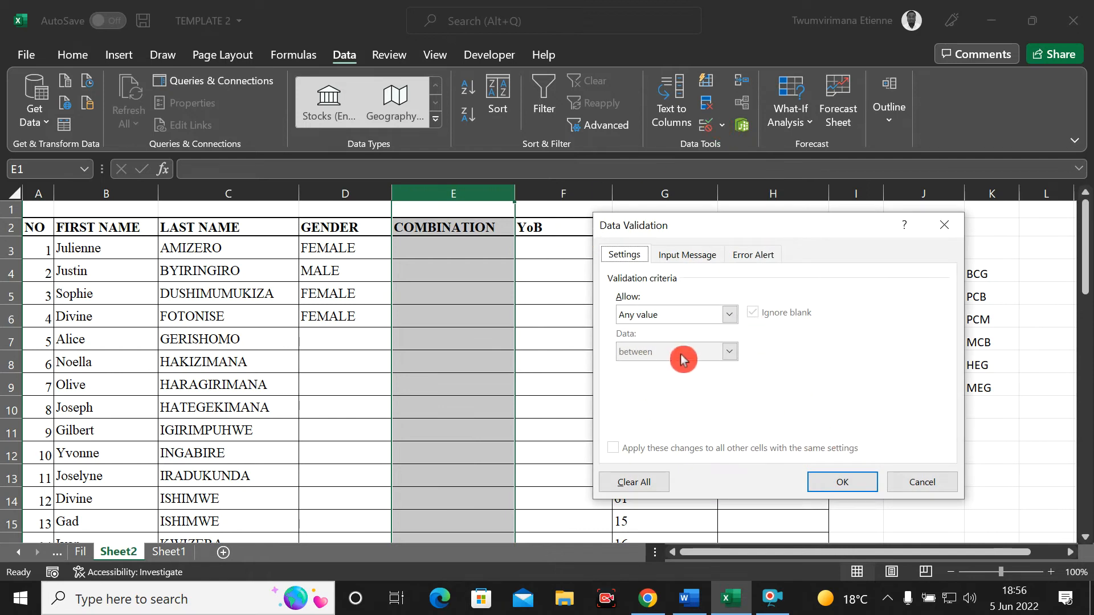
pyautogui.click(727, 317)
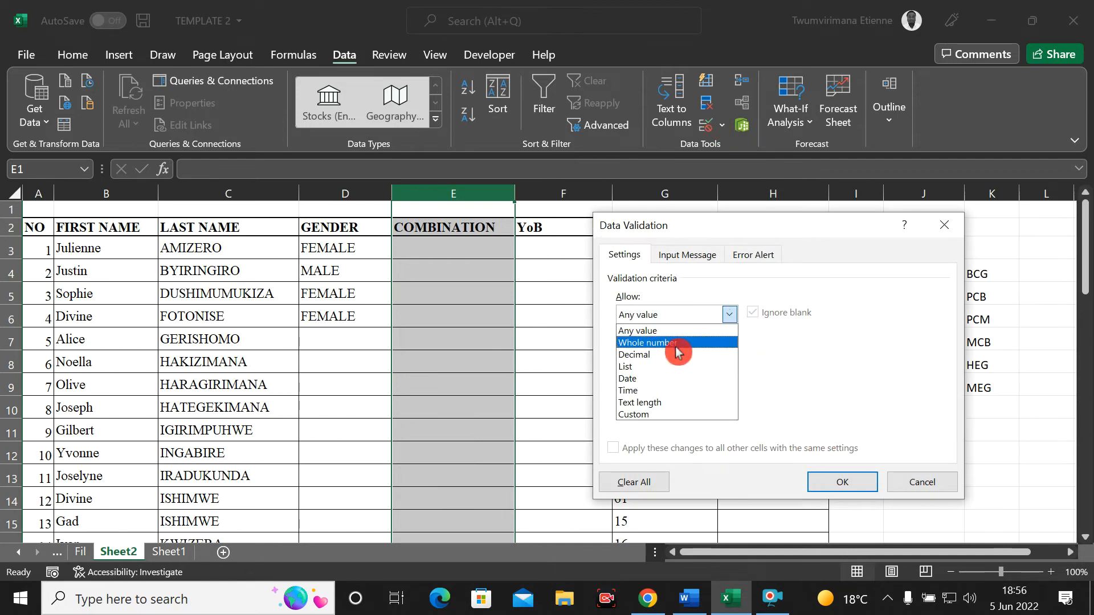
pyautogui.click(655, 367)
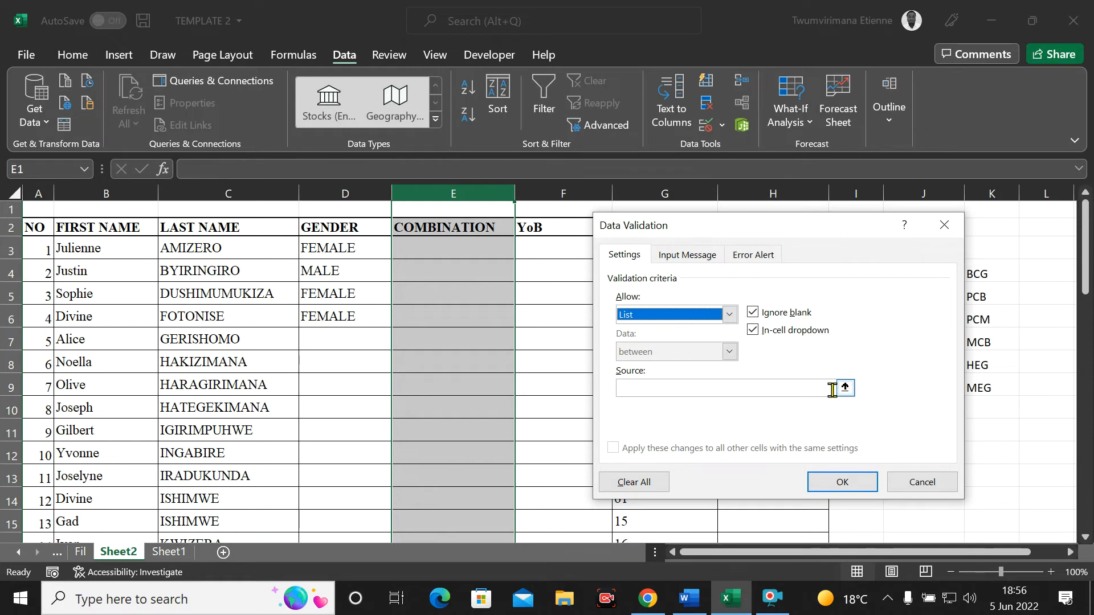
pyautogui.click(779, 393)
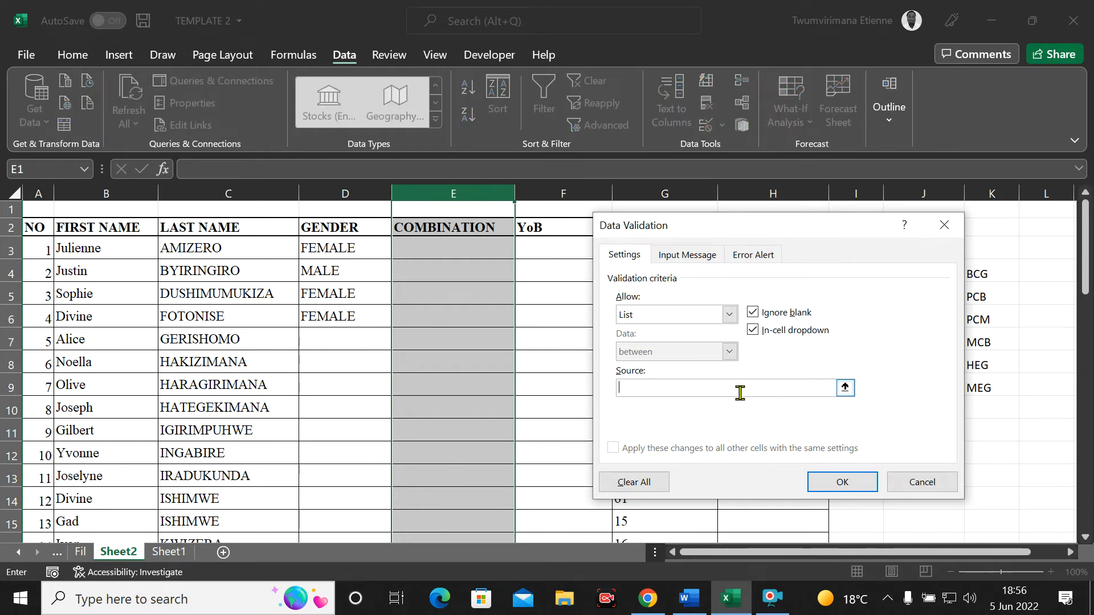
pyautogui.click(836, 388)
pyautogui.moveTo(976, 274); pyautogui.dragTo(984, 390)
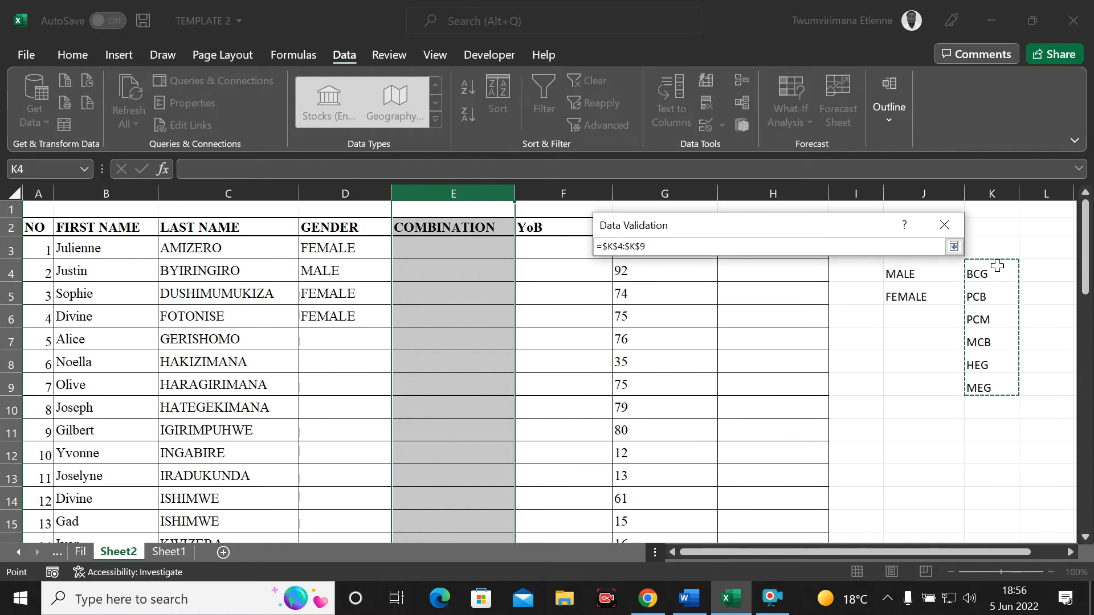
pyautogui.click(954, 248)
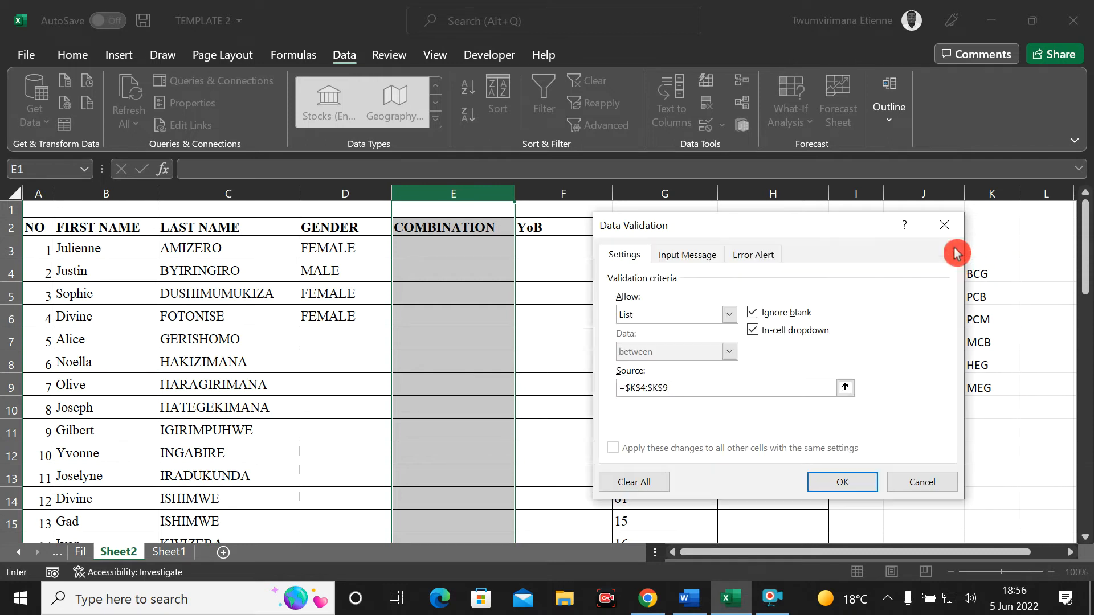
pyautogui.click(843, 482)
# Step: Choose HEG for E5 and MCB for E7 from the in-cell dropdowns of the COMBINATION column
pyautogui.click(458, 303)
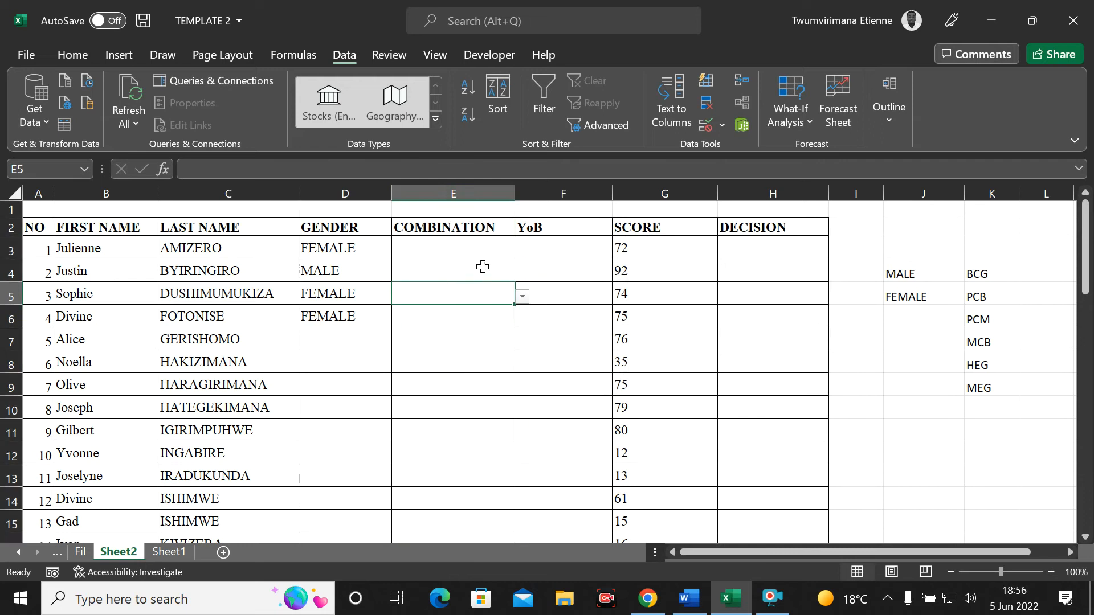
pyautogui.click(523, 304)
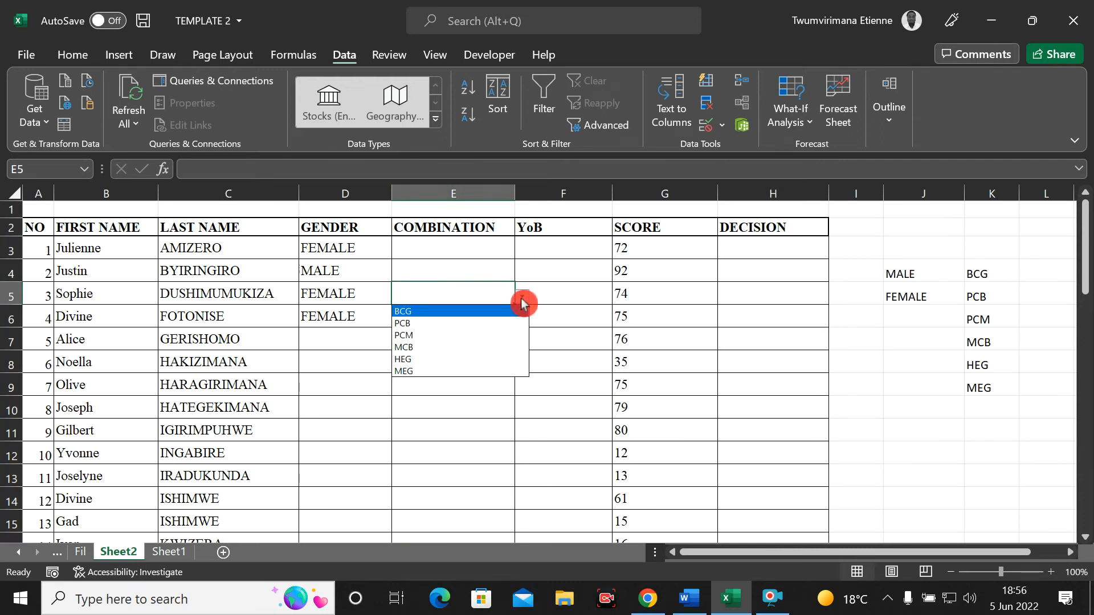
pyautogui.click(444, 367)
pyautogui.click(498, 342)
pyautogui.click(522, 343)
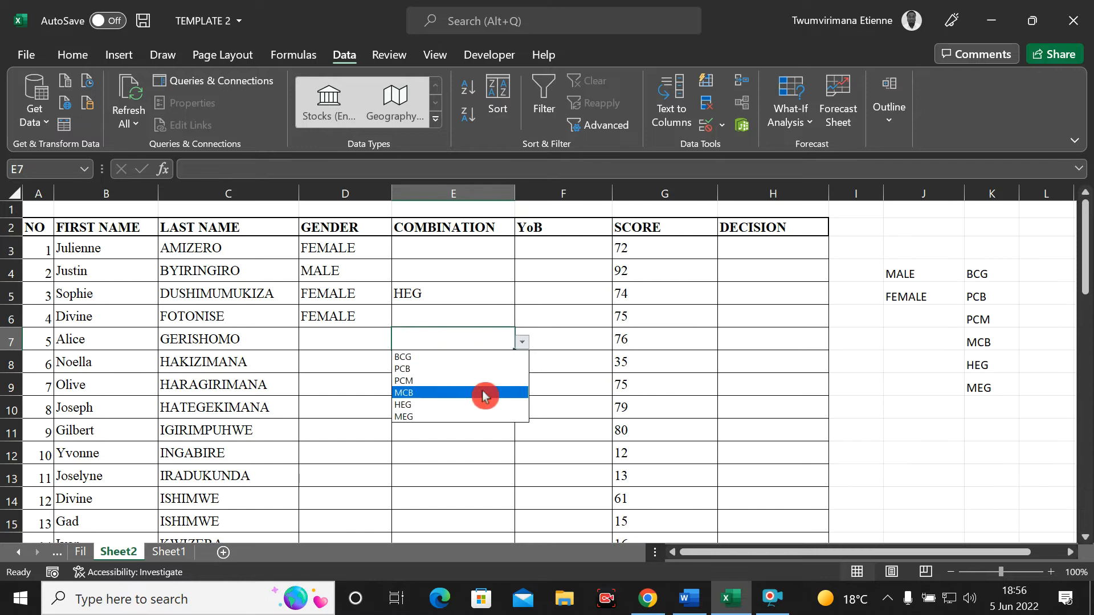
pyautogui.click(484, 395)
# Step: Check the combination dropdown on E10 and choose PCM for E9 from its in-cell dropdown
pyautogui.click(479, 408)
pyautogui.click(523, 413)
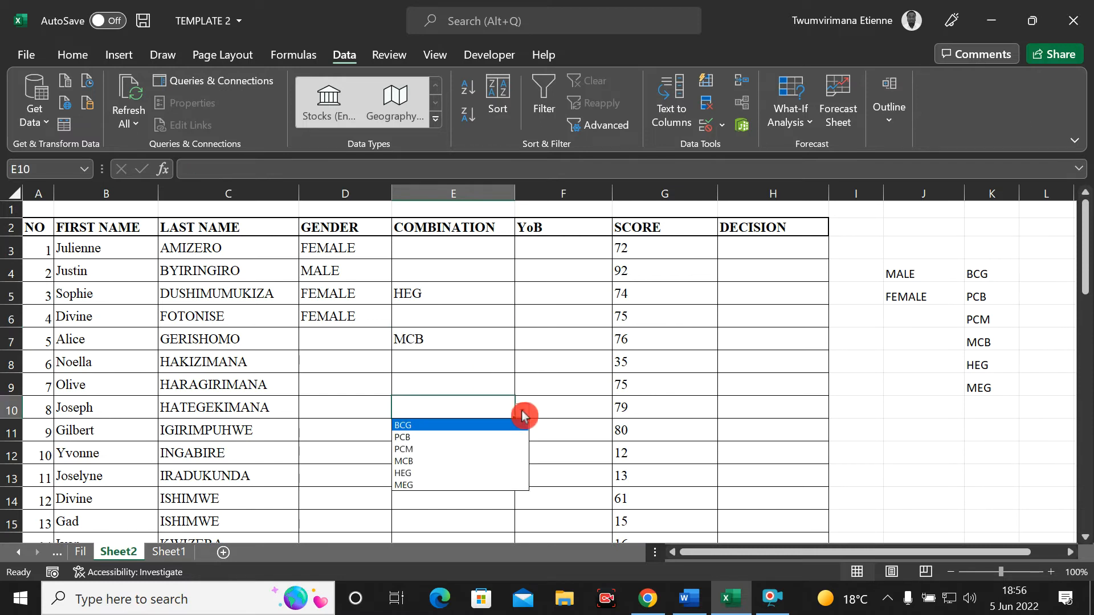
pyautogui.click(421, 356)
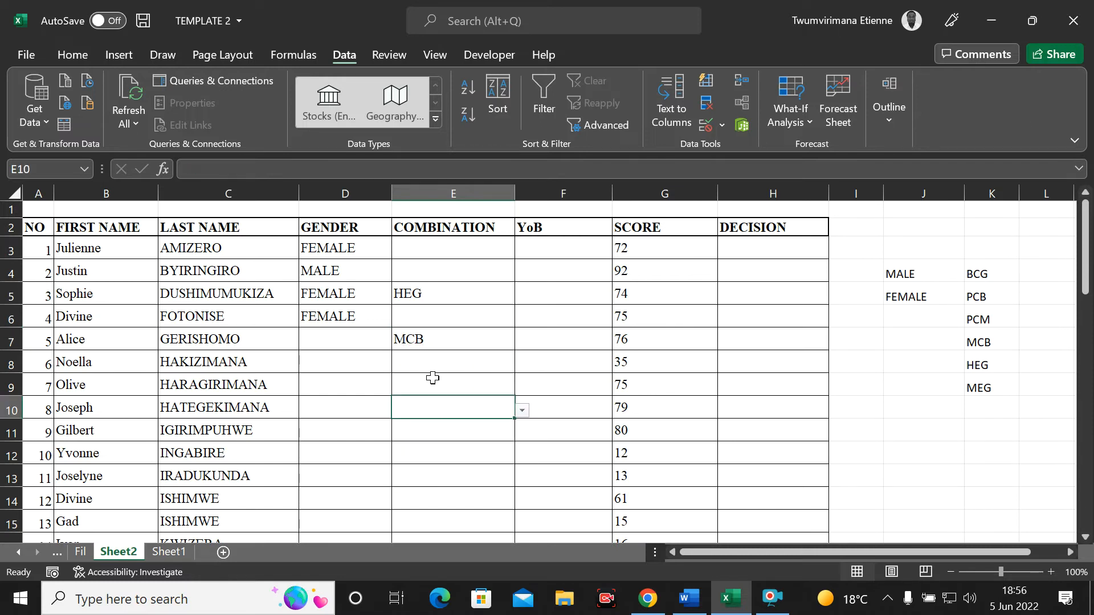
pyautogui.click(443, 381)
pyautogui.click(522, 388)
pyautogui.click(449, 427)
pyautogui.click(463, 451)
# Step: Check the dropdown on the COMBINATION header cell E2 and clear all data validation from that cell
pyautogui.click(461, 230)
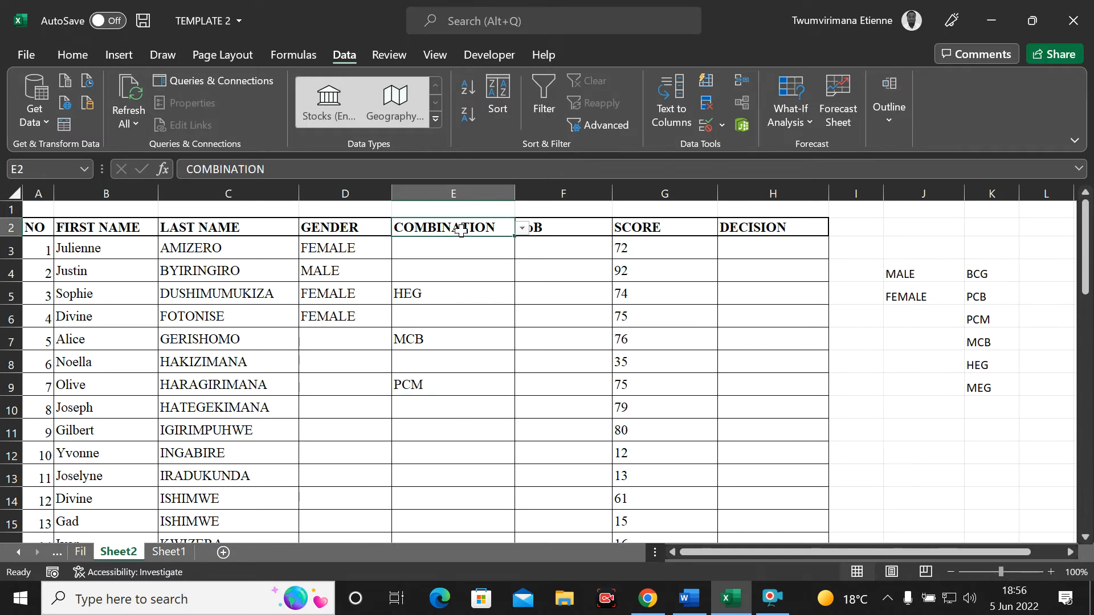
pyautogui.click(521, 228)
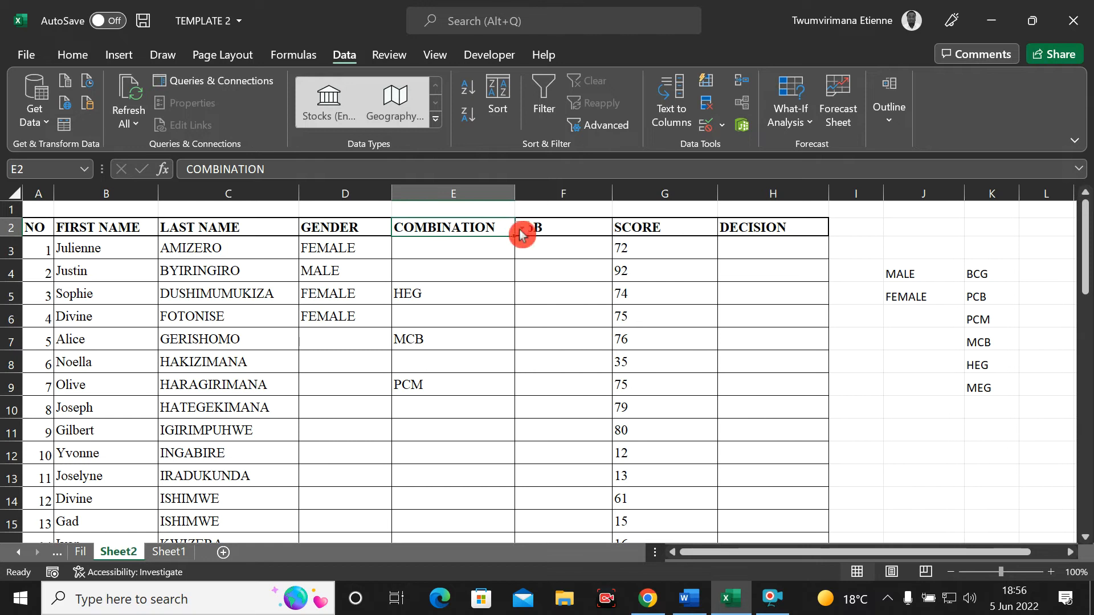
pyautogui.click(469, 291)
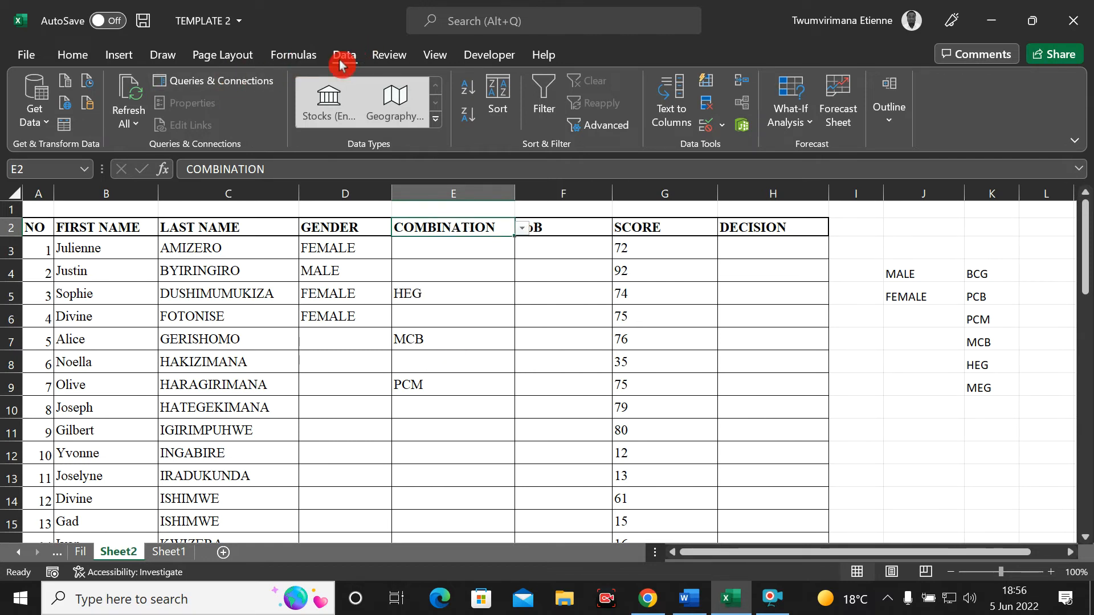
pyautogui.click(722, 129)
pyautogui.click(758, 145)
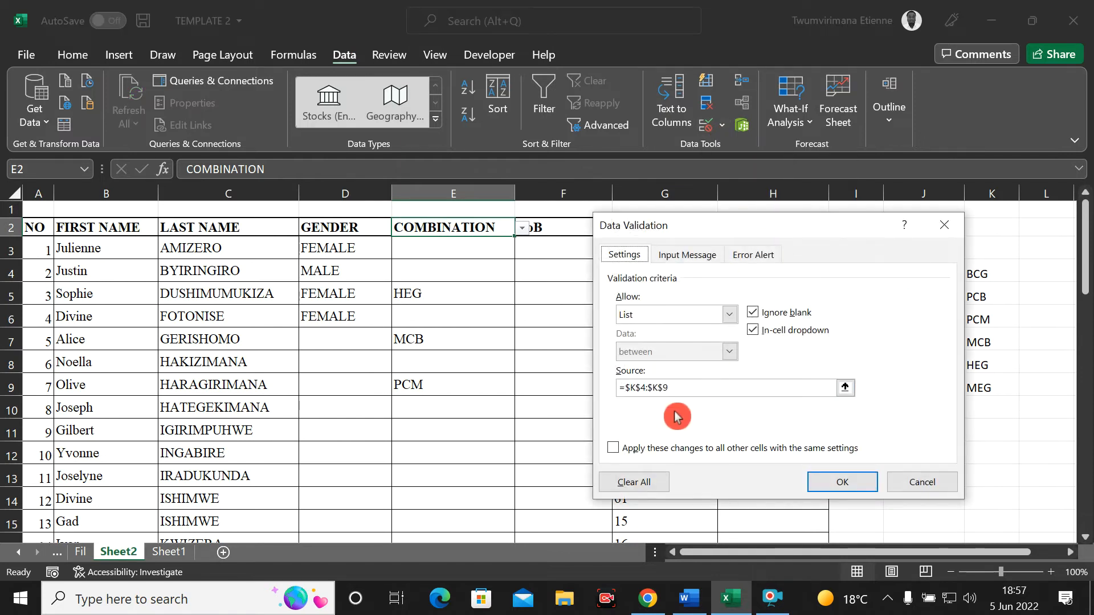
pyautogui.click(631, 481)
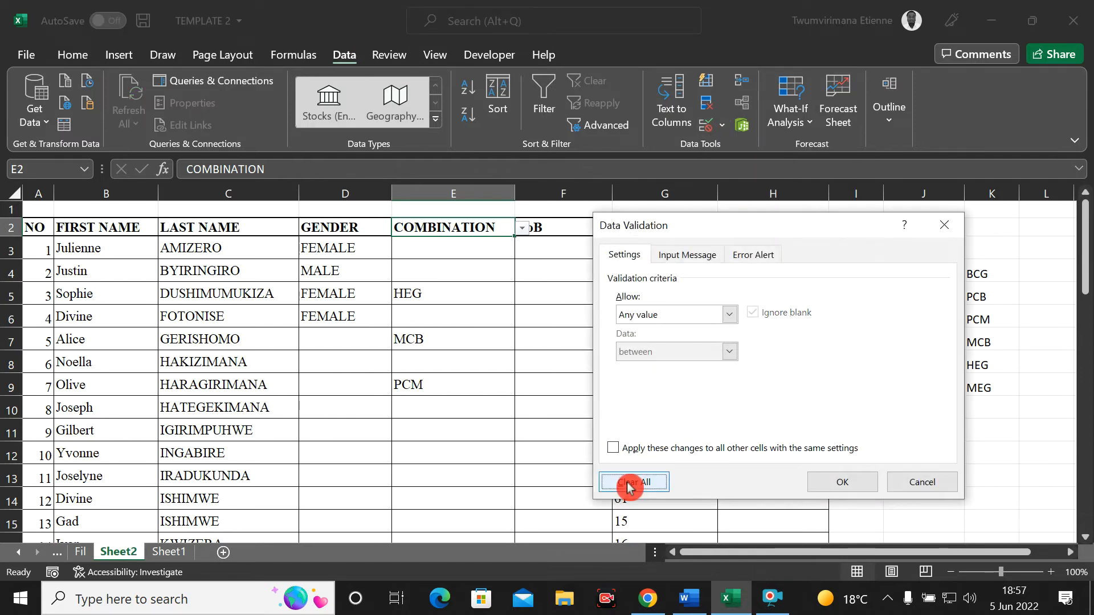
pyautogui.click(838, 482)
pyautogui.click(463, 300)
pyautogui.click(465, 229)
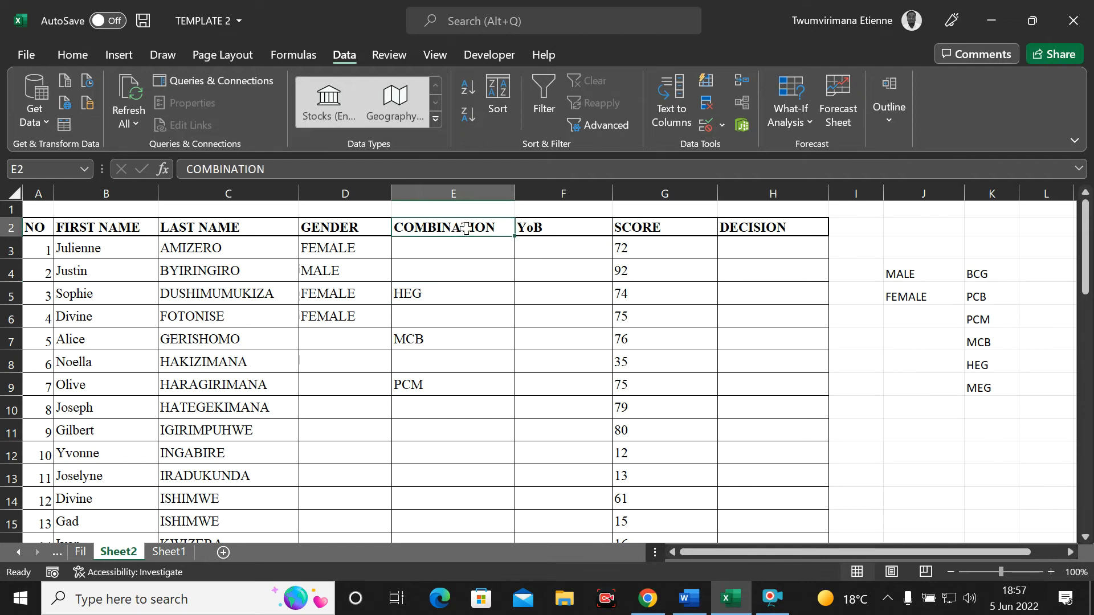
pyautogui.click(462, 273)
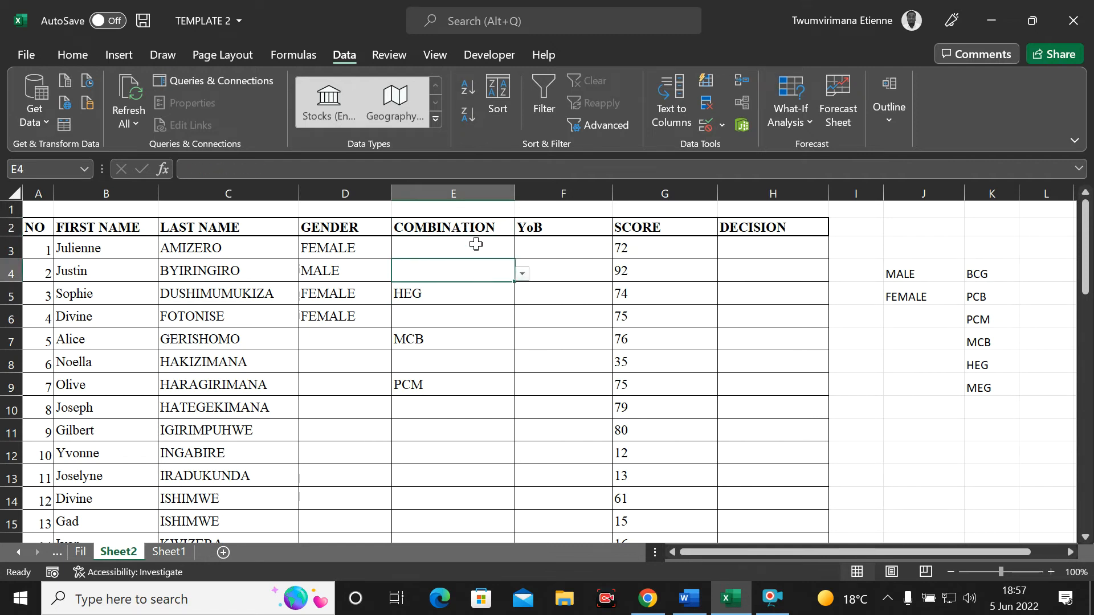
# Step: Enter the sample values 199 in F3 and 2005 in F11 of the YoB column
pyautogui.click(568, 253)
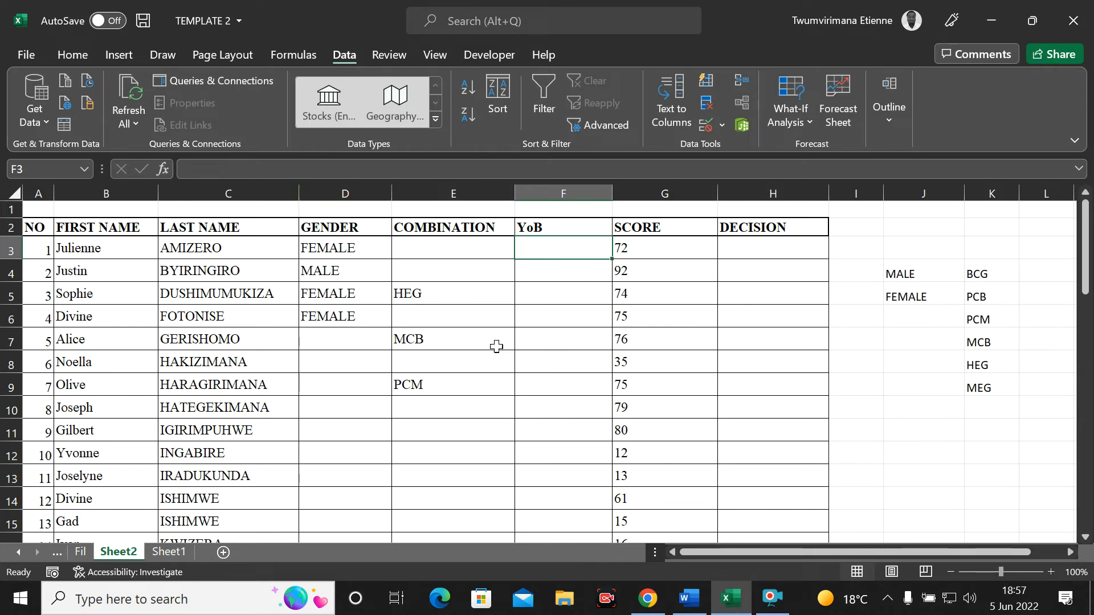
pyautogui.click(548, 286)
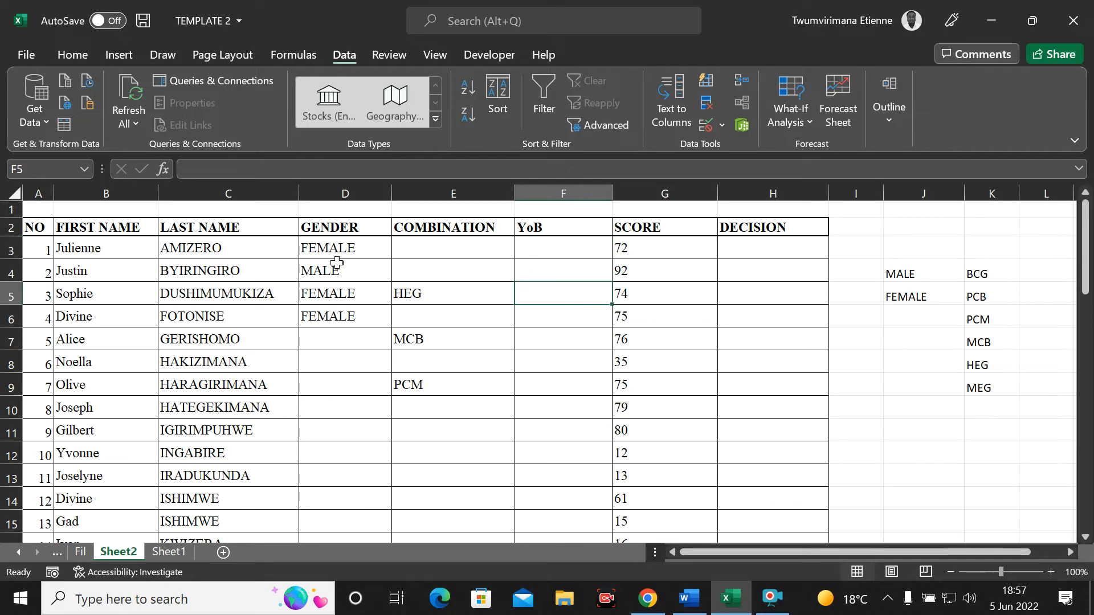
pyautogui.moveTo(111, 252); pyautogui.dragTo(257, 453)
pyautogui.click(537, 252)
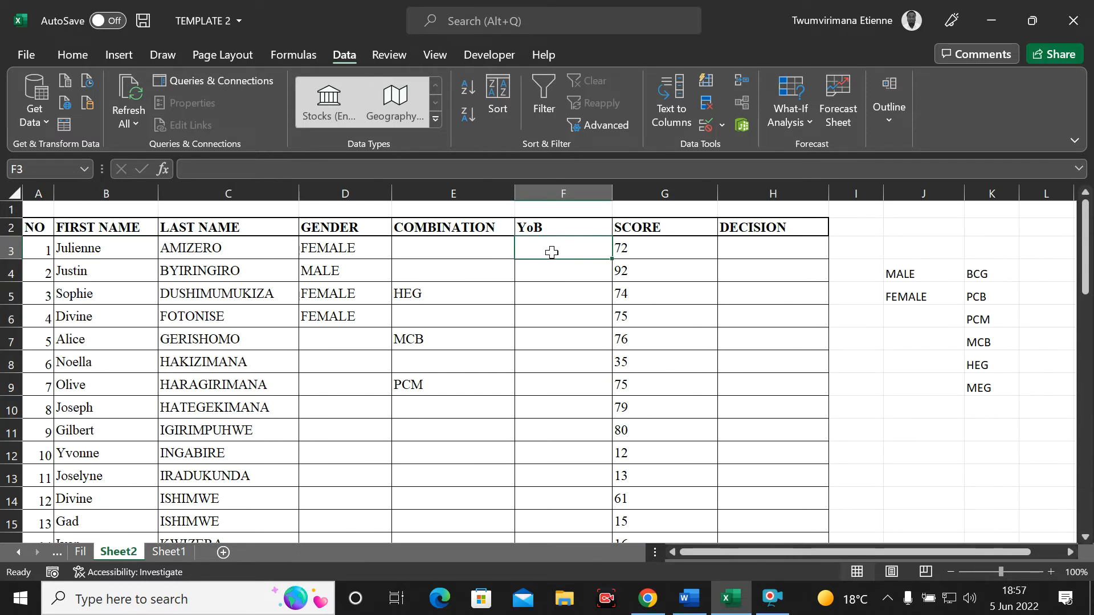
pyautogui.write('199')
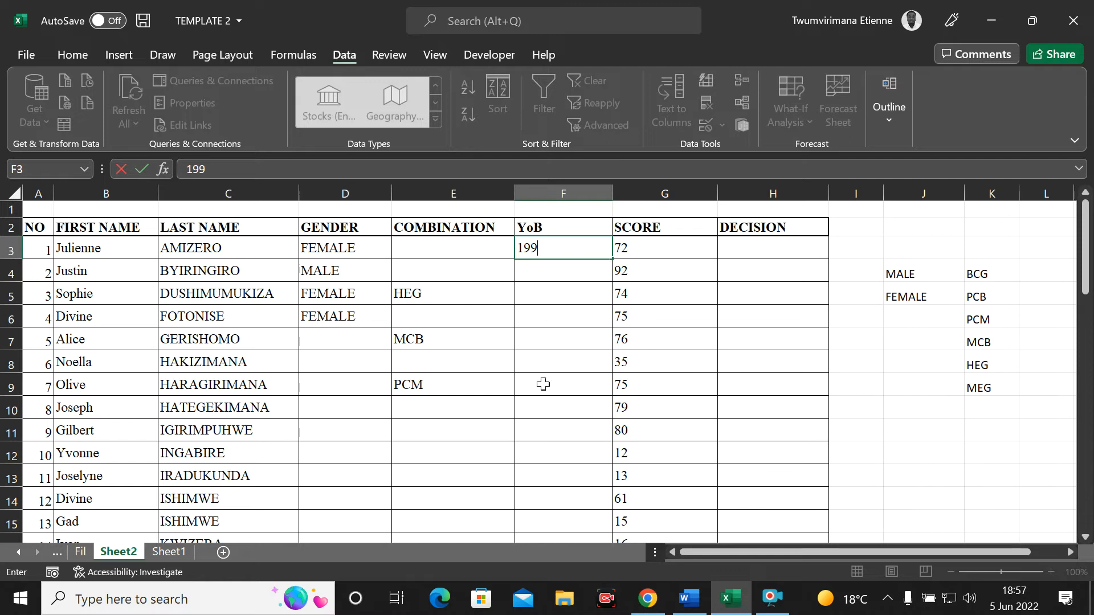
pyautogui.click(546, 435)
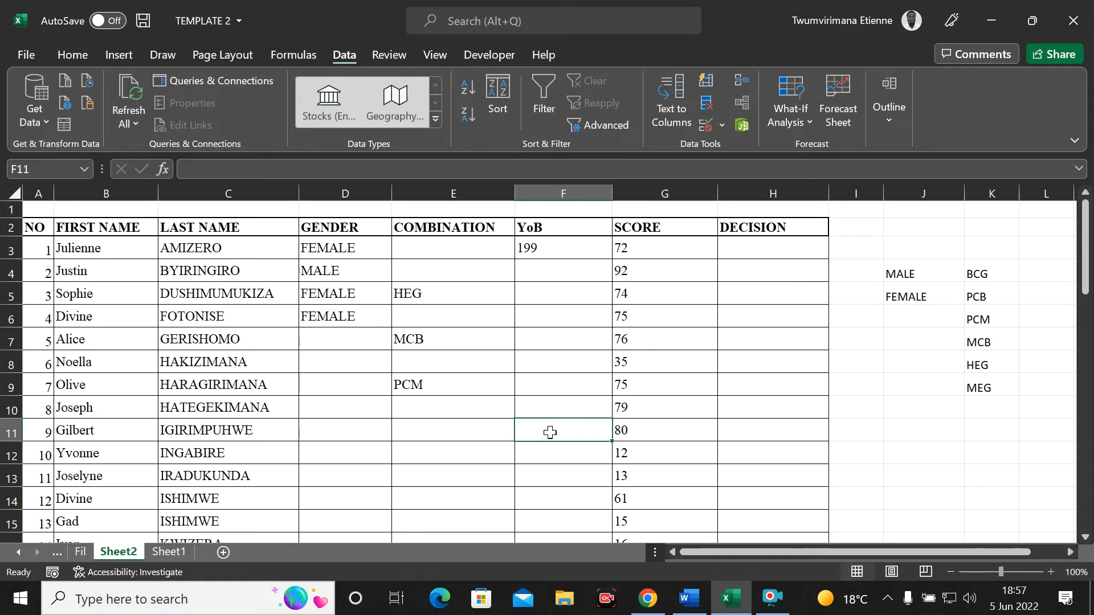
pyautogui.write('2005')
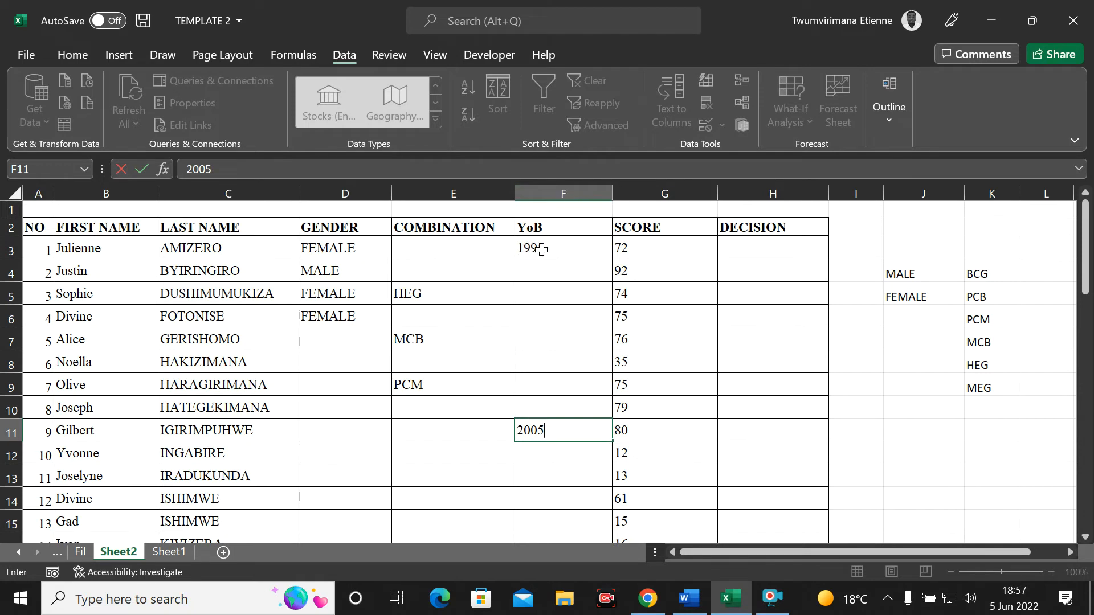
# Step: Correct the sample year in cell F3 of the YoB column to 1999
pyautogui.click(571, 251)
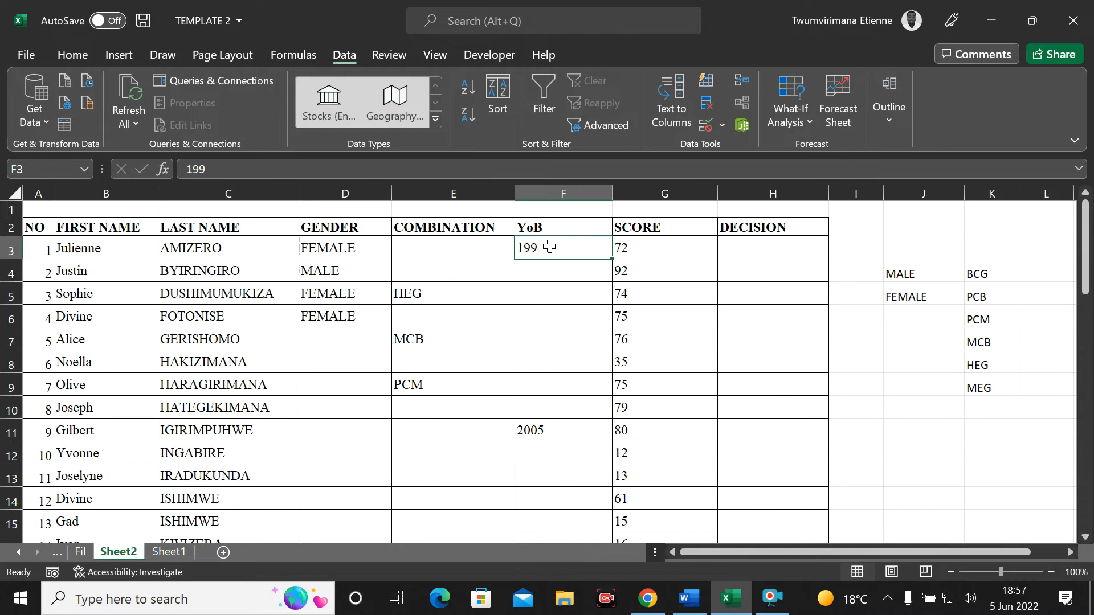
pyautogui.doubleClick(549, 247)
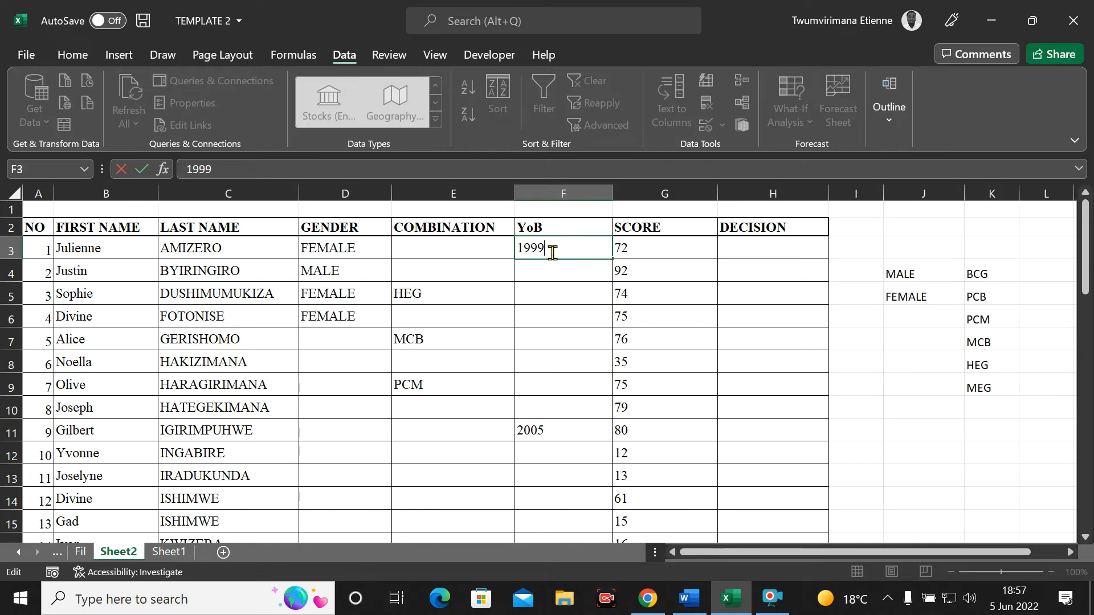
pyautogui.click(553, 435)
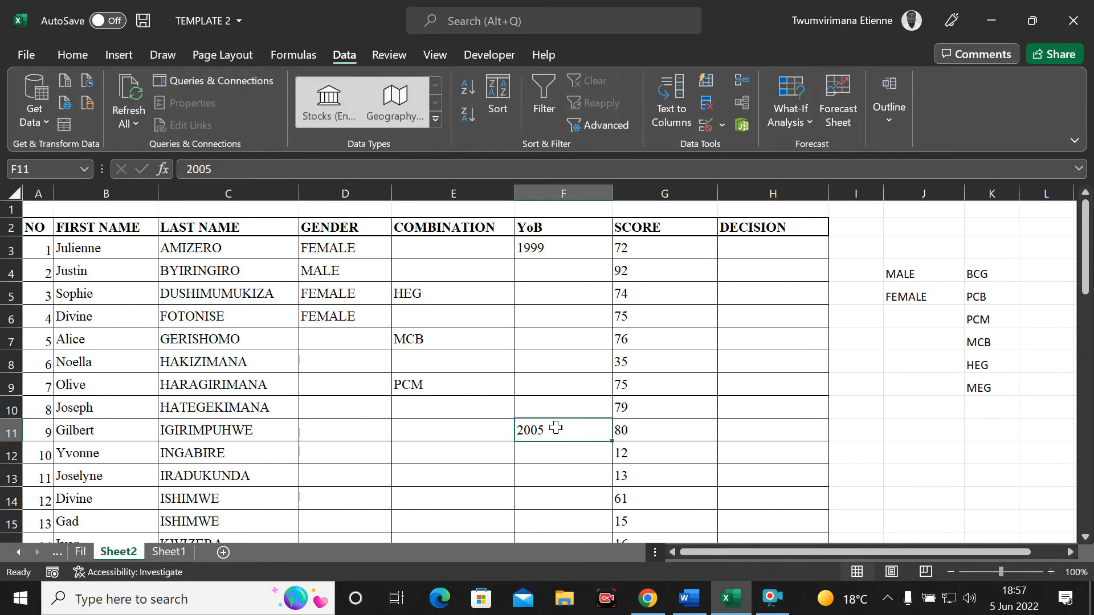
pyautogui.press('Down')
pyautogui.press('Down')
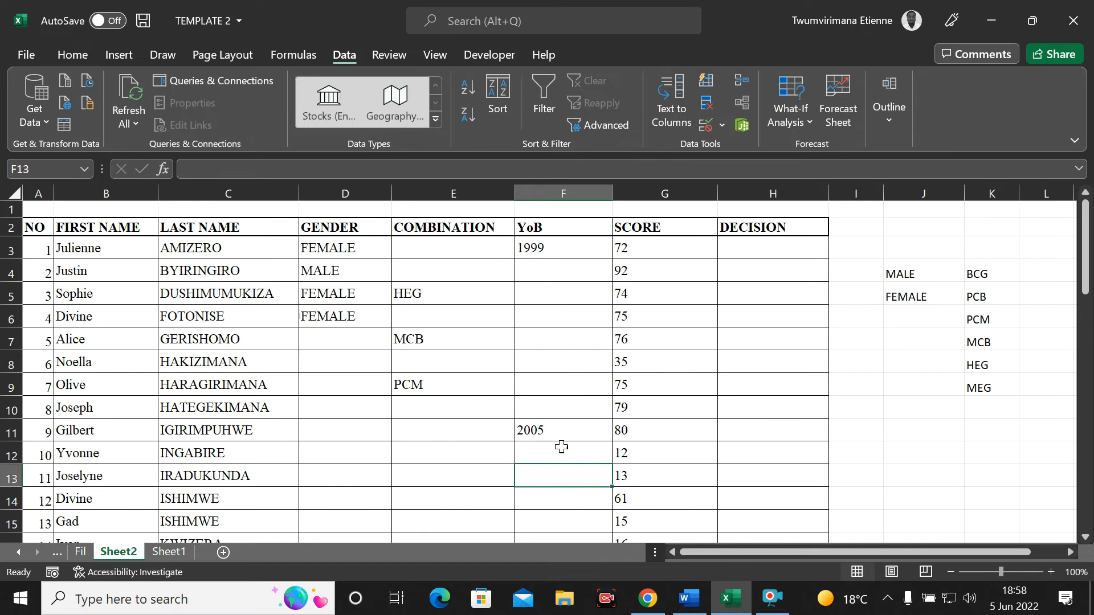
pyautogui.click(558, 254)
pyautogui.click(553, 433)
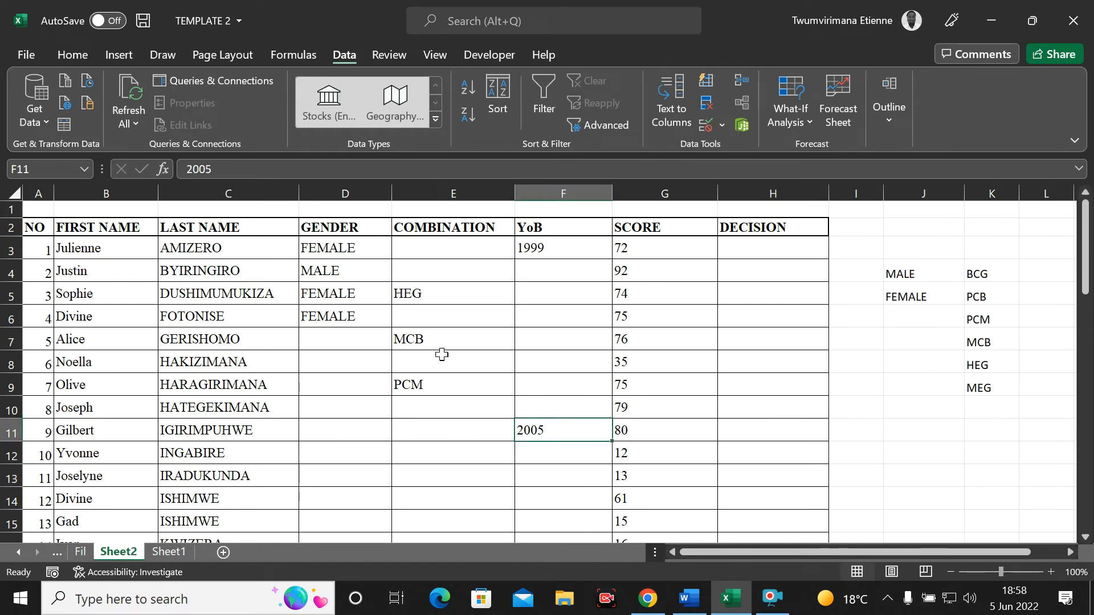
# Step: Clear the contents of cells F3 to F11 in the YoB column
pyautogui.click(565, 245)
pyautogui.moveTo(565, 245); pyautogui.dragTo(544, 434)
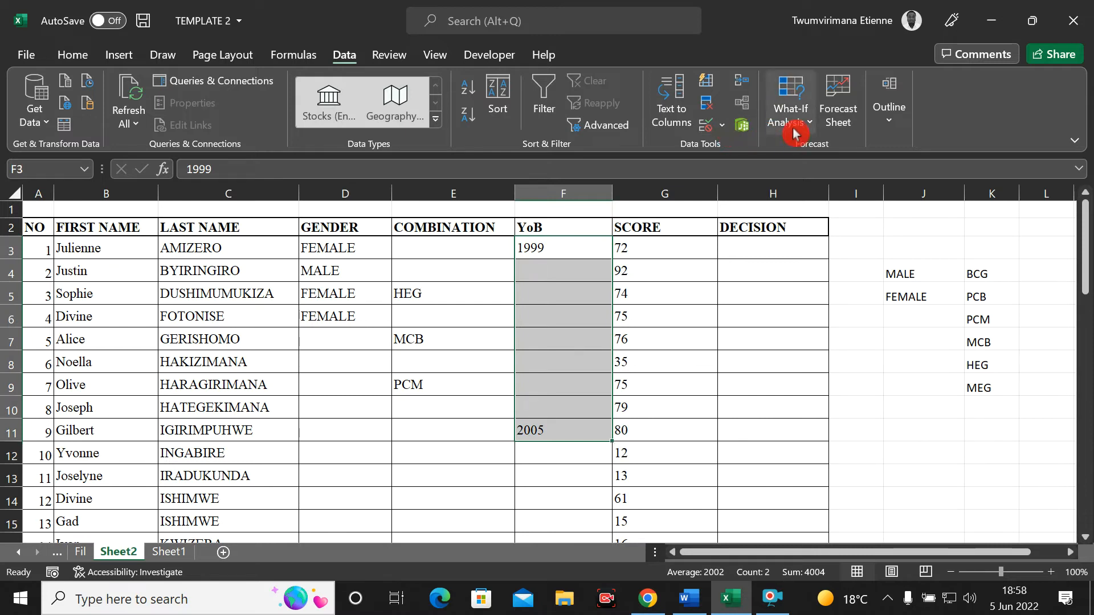
pyautogui.click(74, 54)
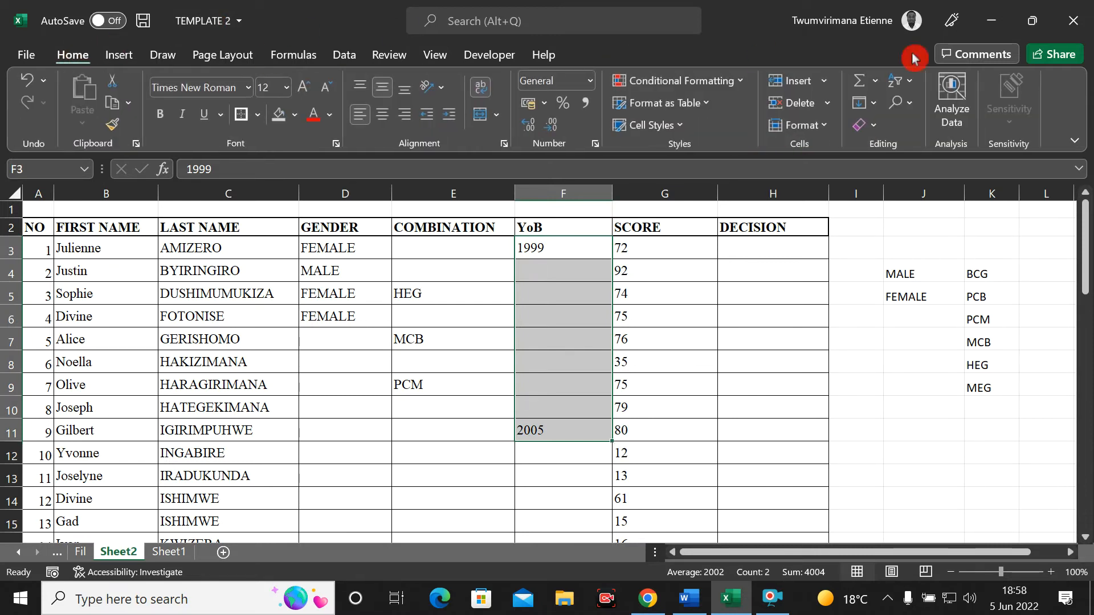
pyautogui.click(870, 126)
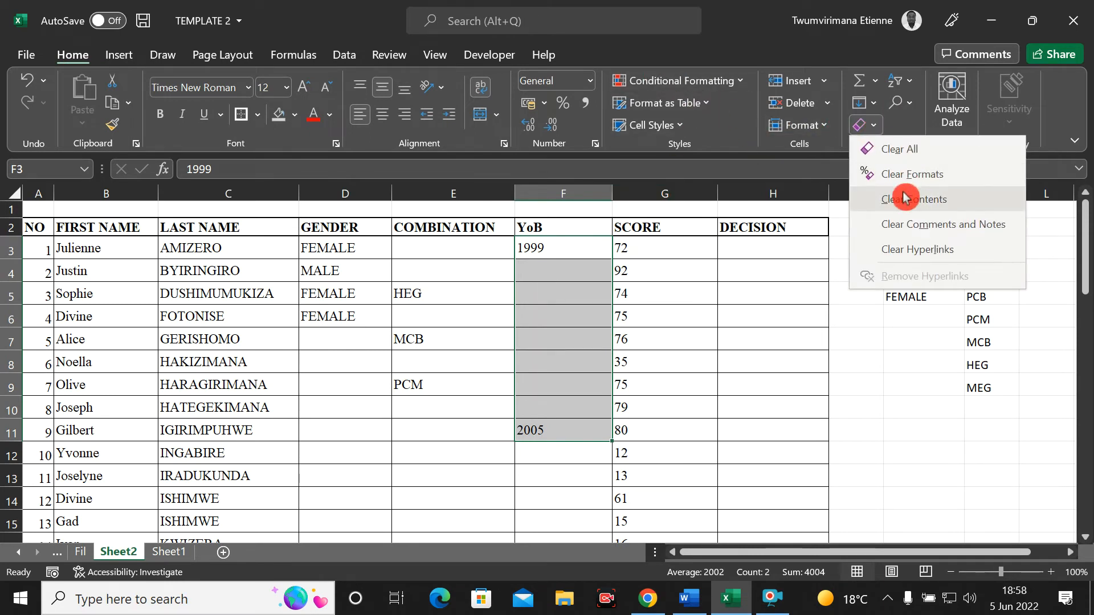
pyautogui.click(905, 196)
pyautogui.click(558, 342)
pyautogui.click(541, 243)
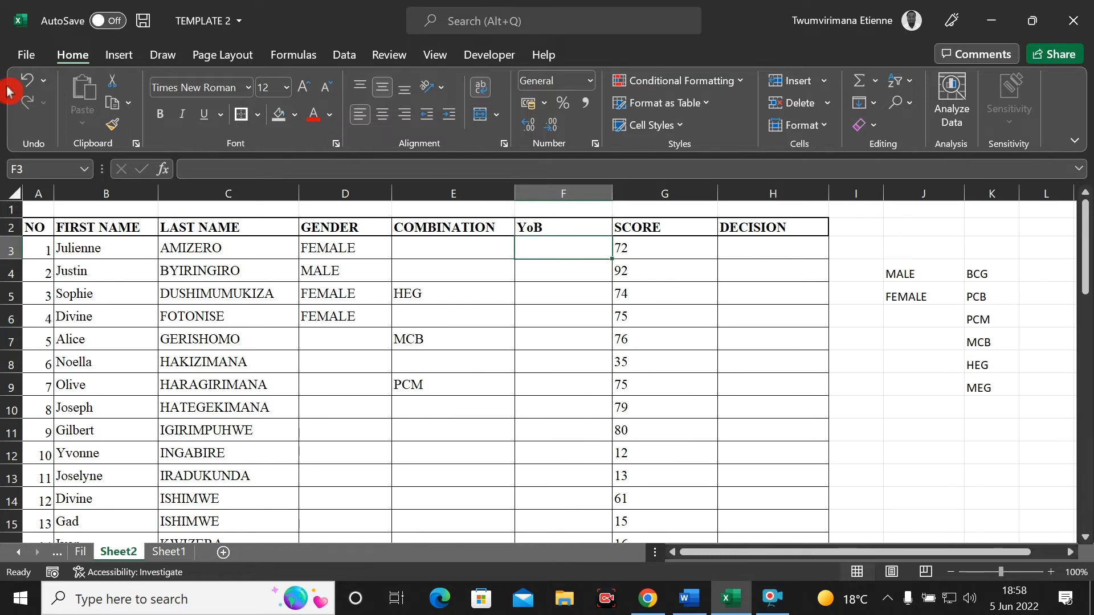
# Step: Open data validation for the whole YoB column F and allow only whole numbers
pyautogui.click(348, 56)
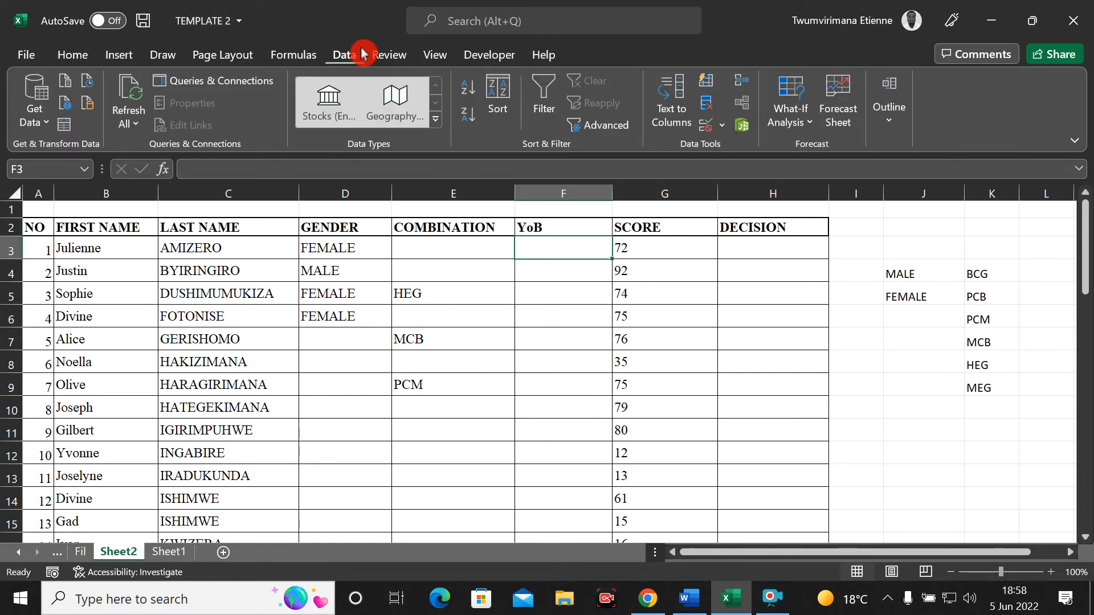
pyautogui.click(537, 187)
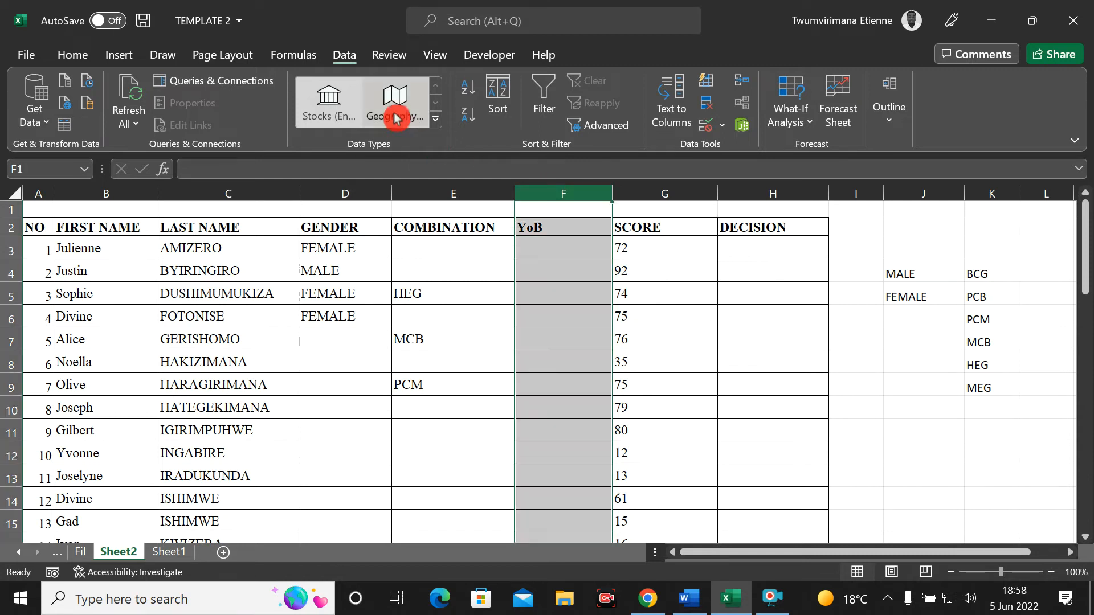
pyautogui.click(721, 124)
pyautogui.click(773, 150)
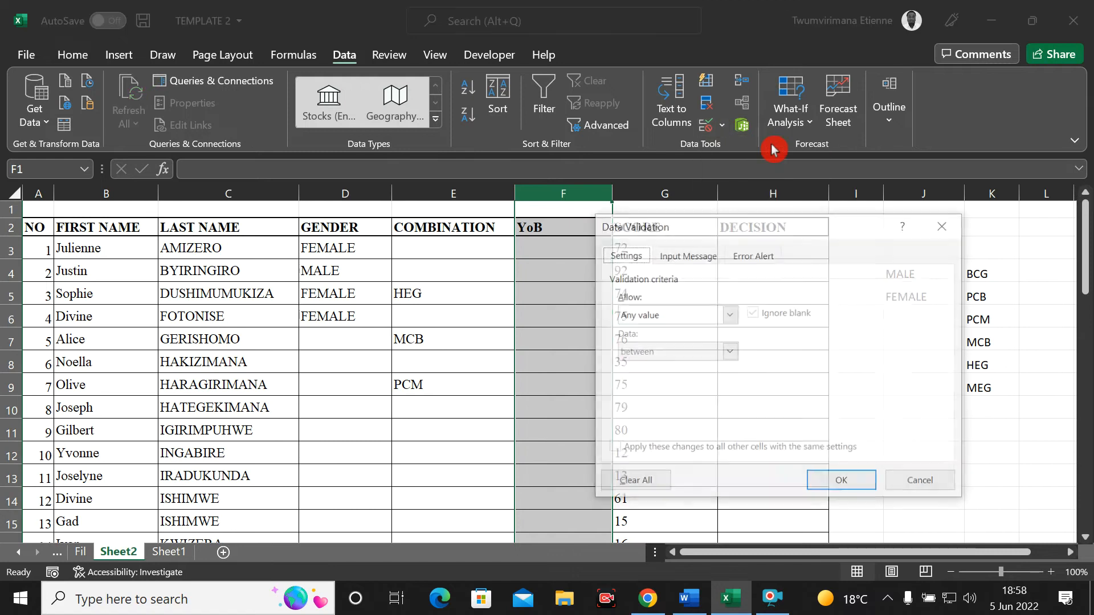
pyautogui.click(729, 317)
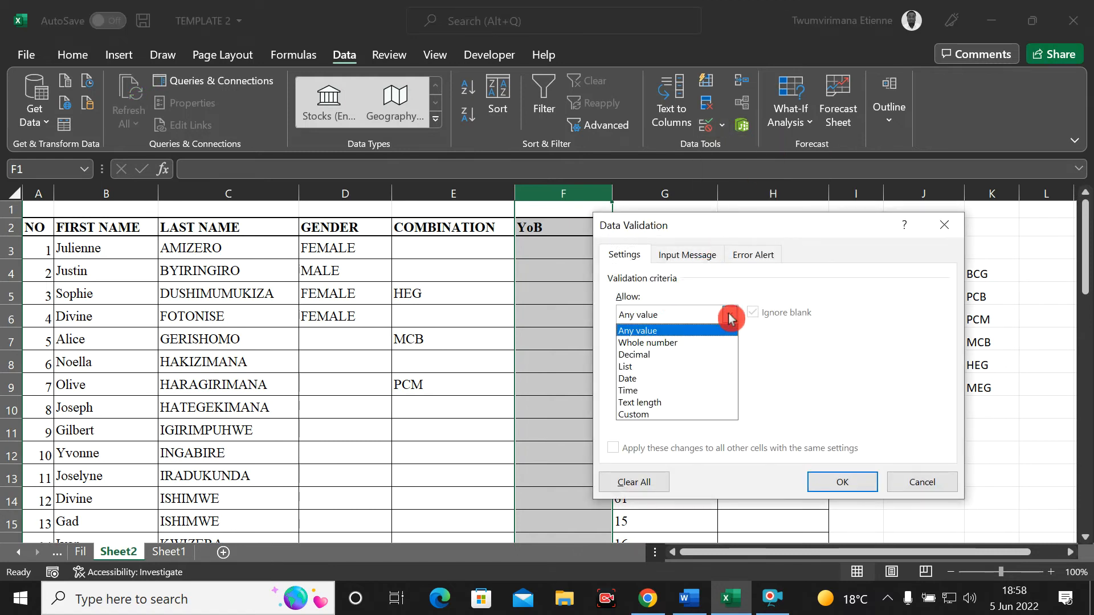
pyautogui.click(661, 343)
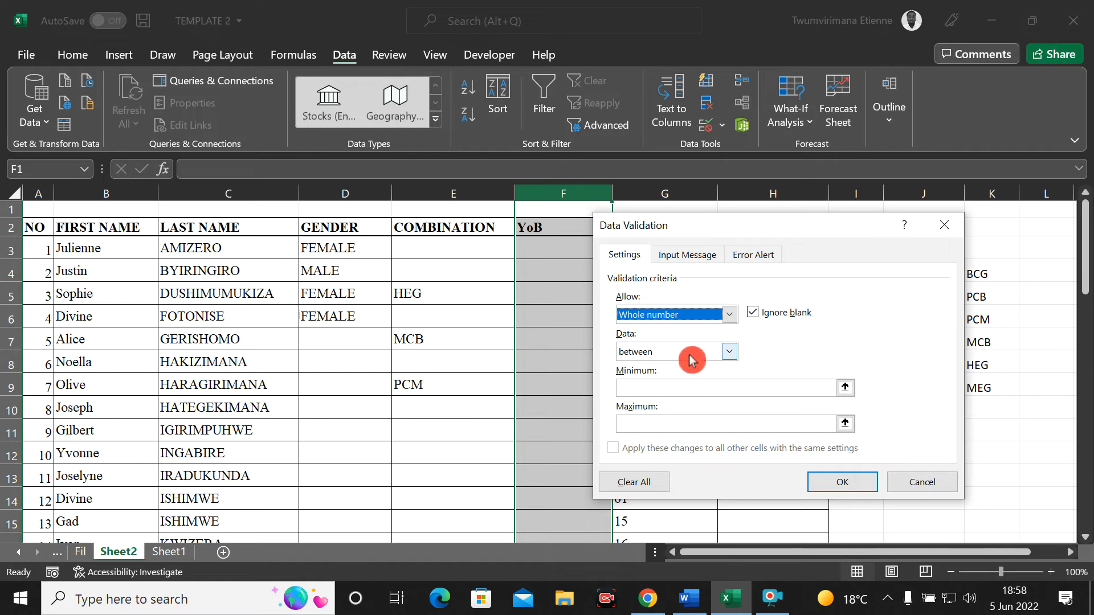
# Step: Restrict the YoB column's whole numbers to between a minimum of 1999 and a maximum of 2005, and apply the rule
pyautogui.click(732, 352)
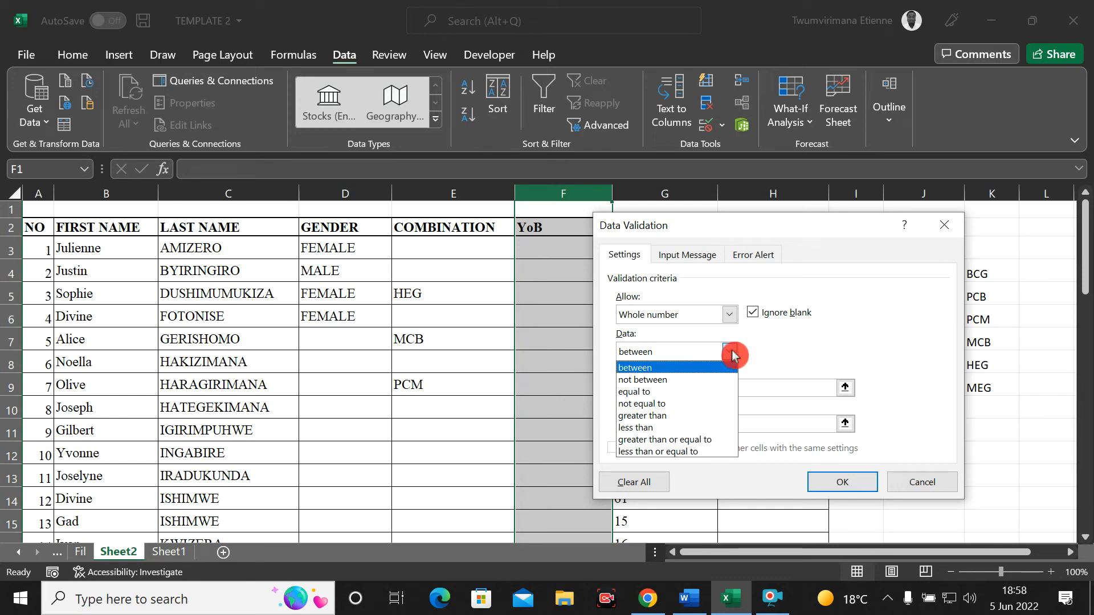
pyautogui.click(688, 372)
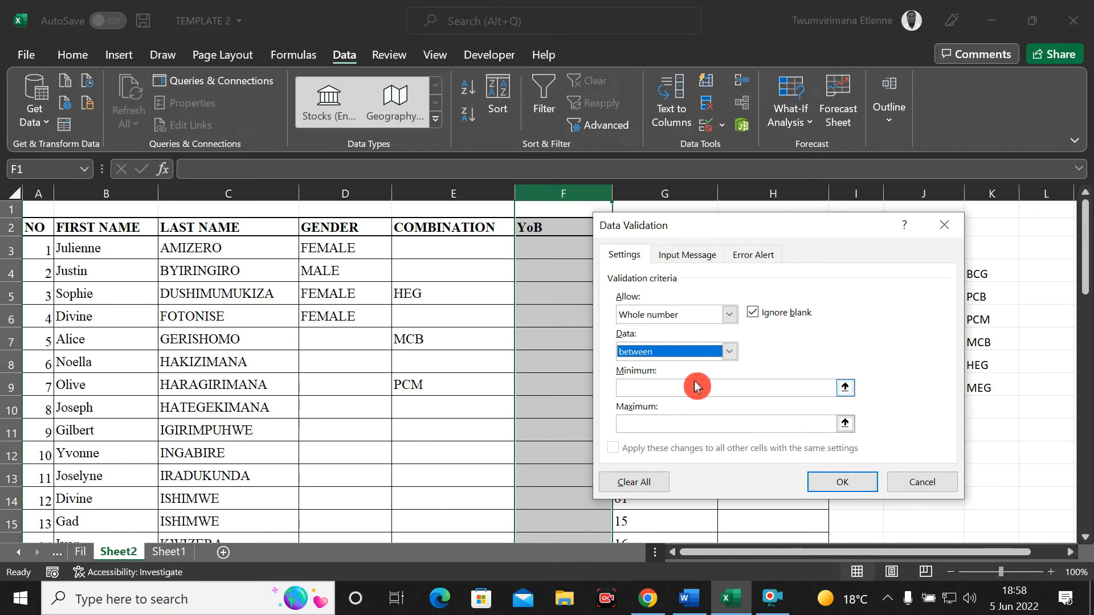
pyautogui.click(664, 383)
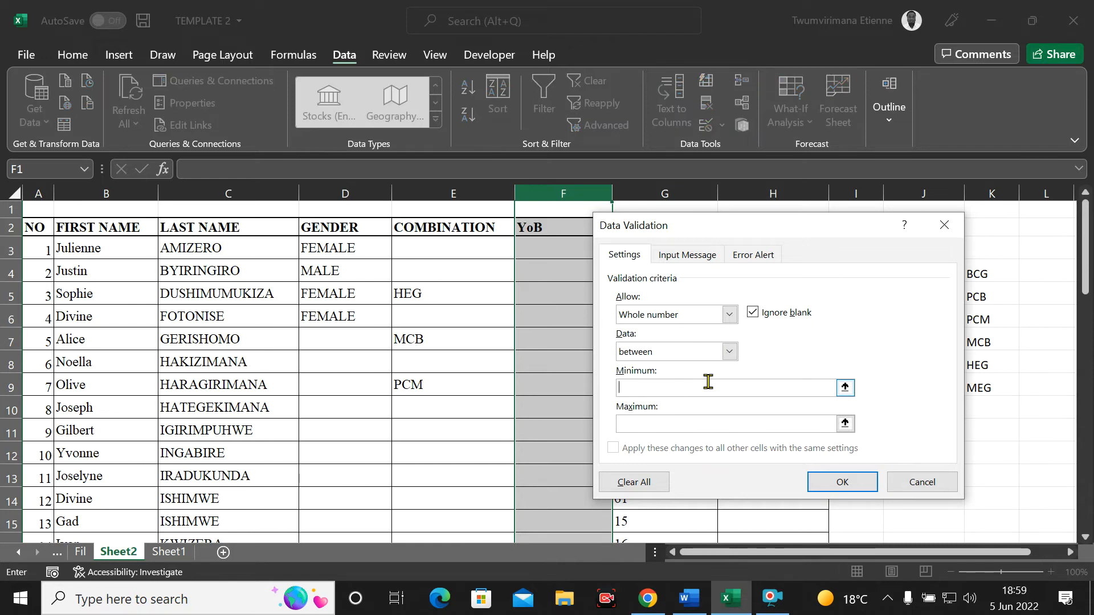
pyautogui.click(668, 393)
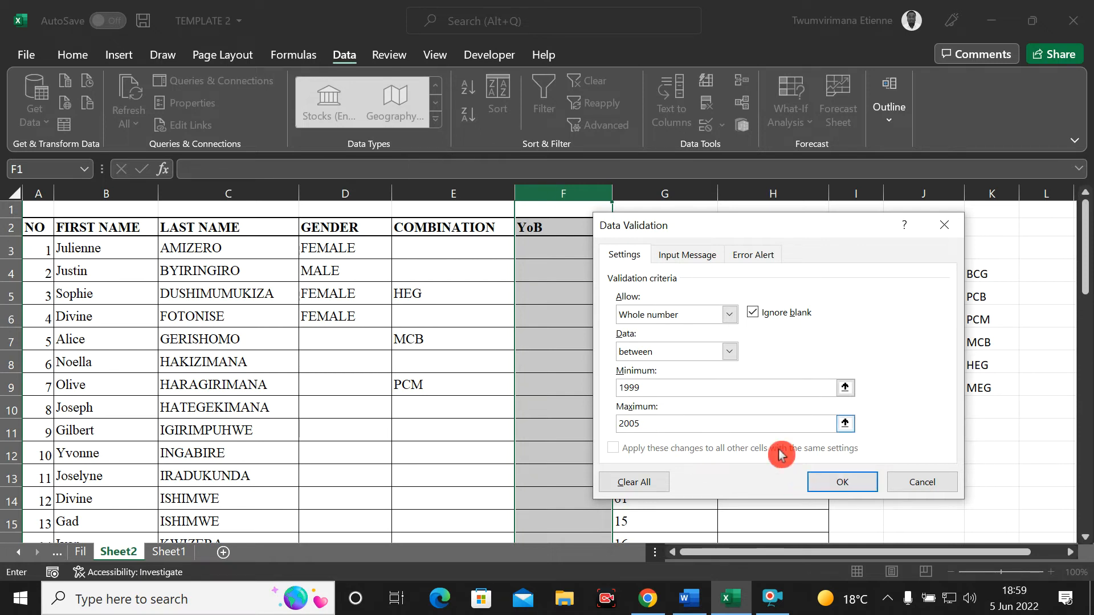
pyautogui.click(849, 487)
pyautogui.click(848, 487)
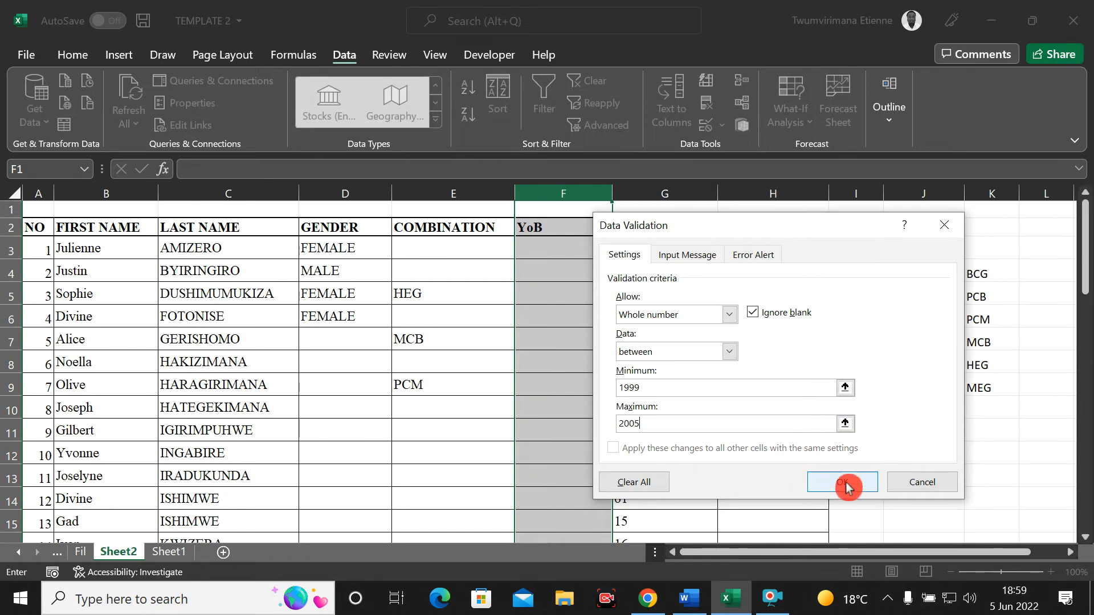
# Step: Enter the year 1999 in cell F3 of the YoB column
pyautogui.click(566, 265)
pyautogui.click(549, 248)
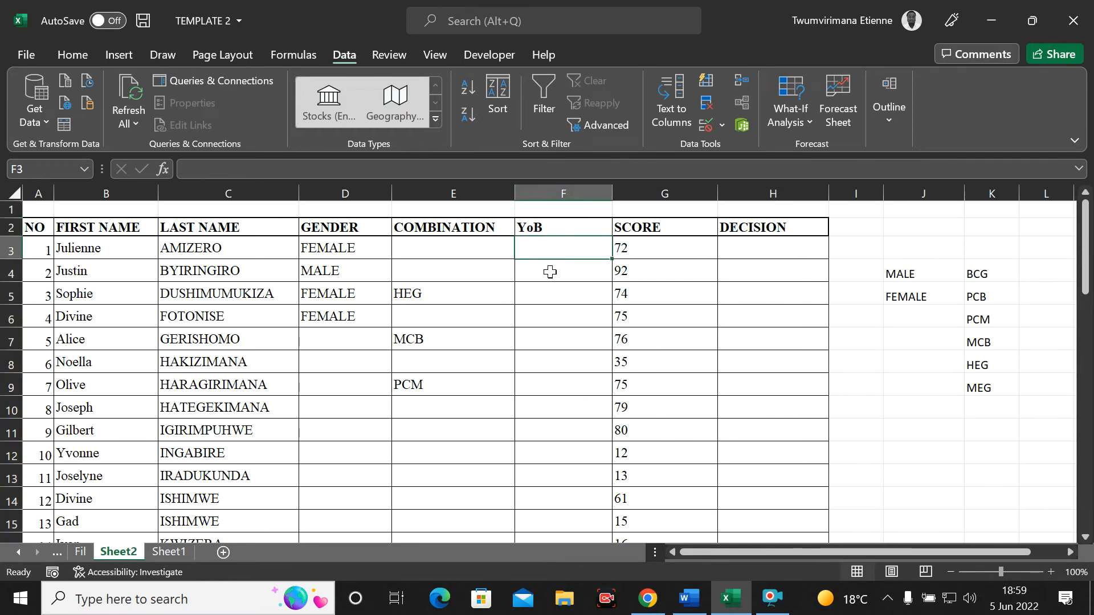
pyautogui.write('1')
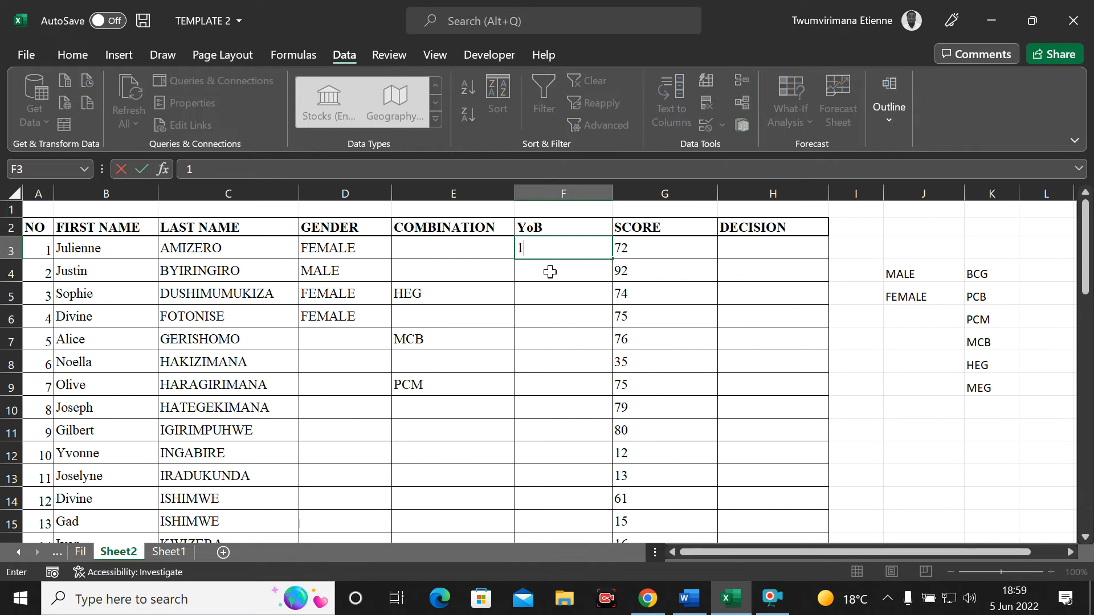
pyautogui.write('999')
pyautogui.click(550, 293)
# Step: Try to enter the out-of-range year 1990 in cell F4 to test the validation rule
pyautogui.click(552, 269)
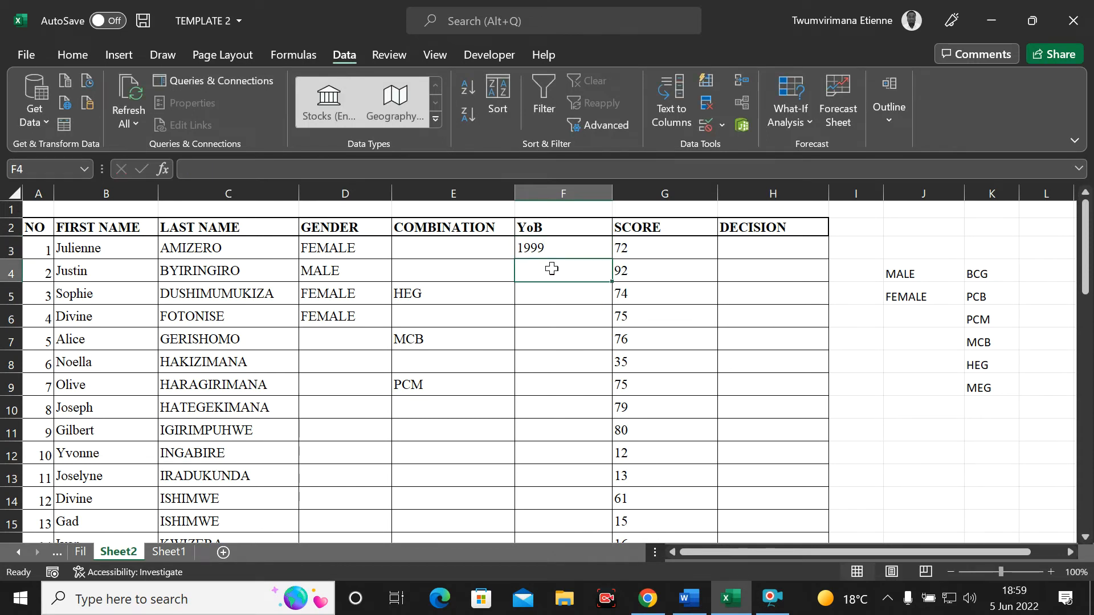
pyautogui.write('1990')
pyautogui.click(541, 293)
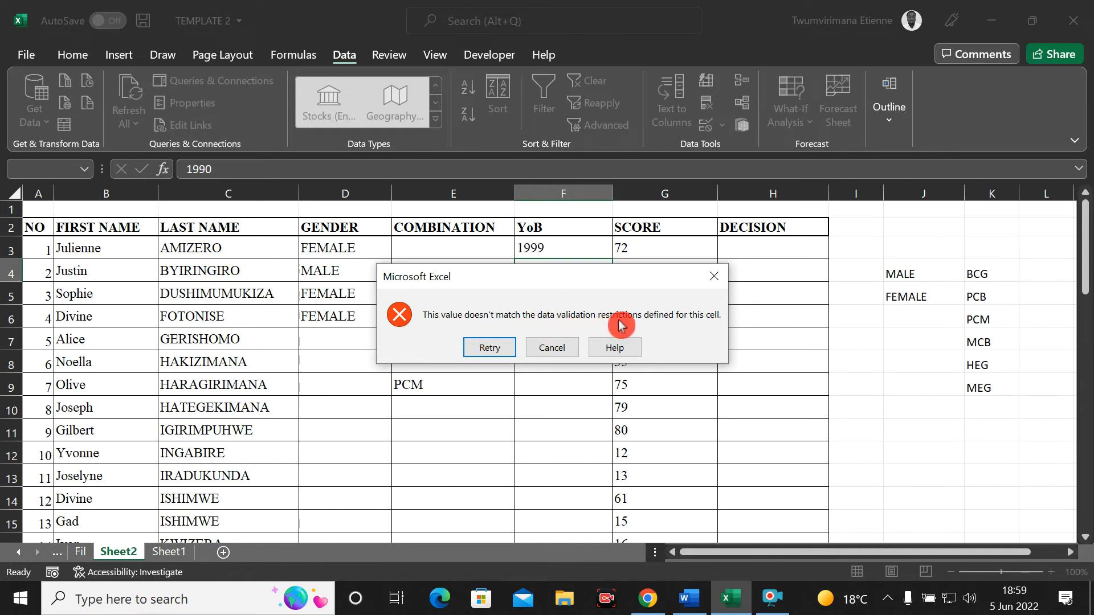
pyautogui.click(555, 348)
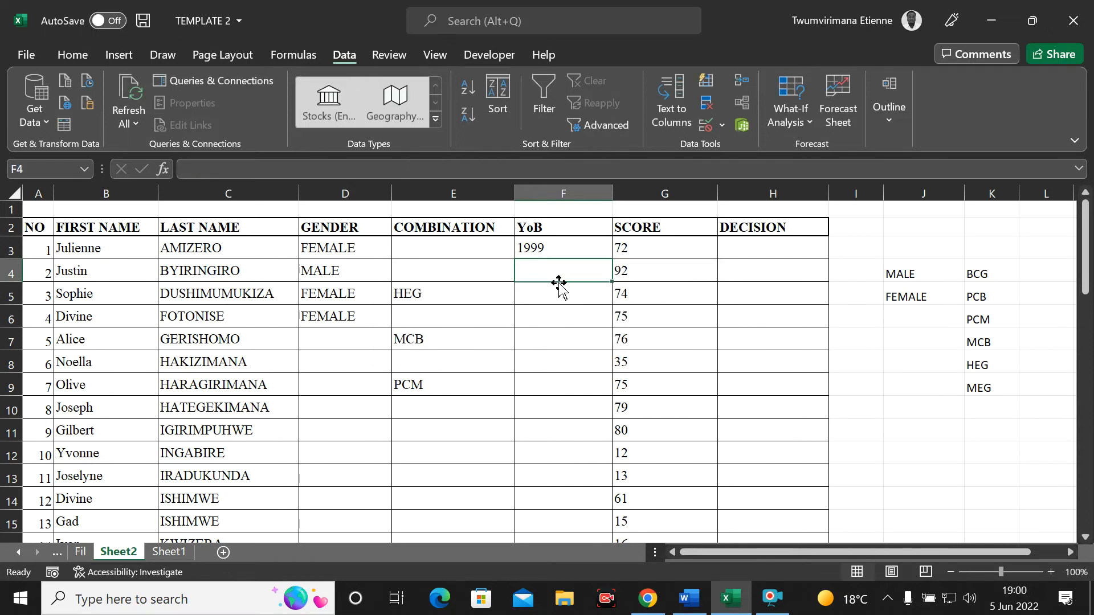
# Step: Enter the year 2000 in cell F4 of the YoB column
pyautogui.click(548, 288)
pyautogui.click(543, 265)
pyautogui.write('2000')
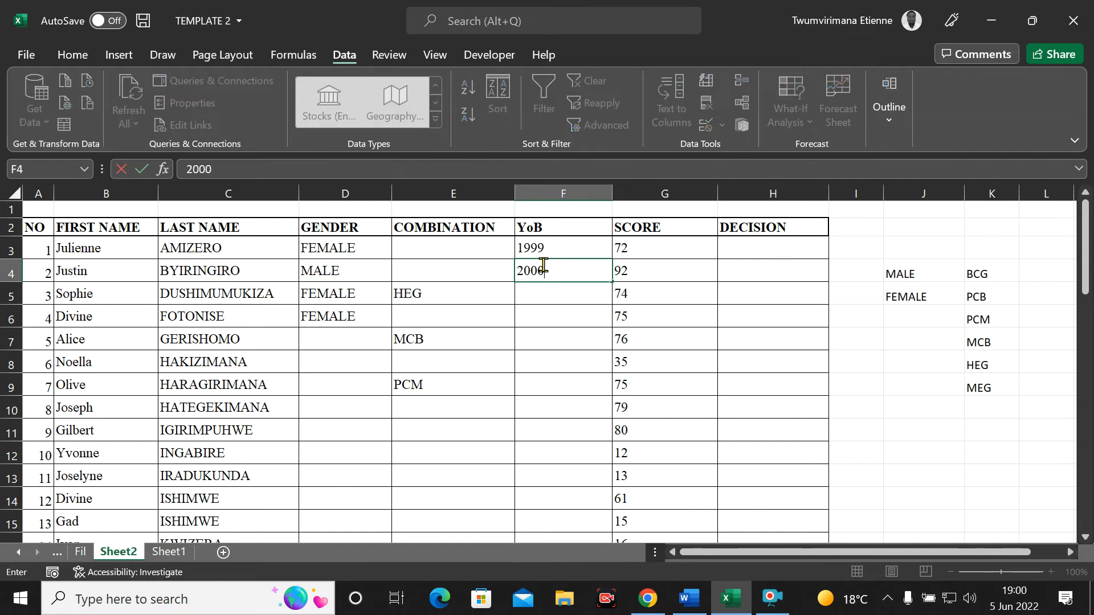
pyautogui.click(548, 302)
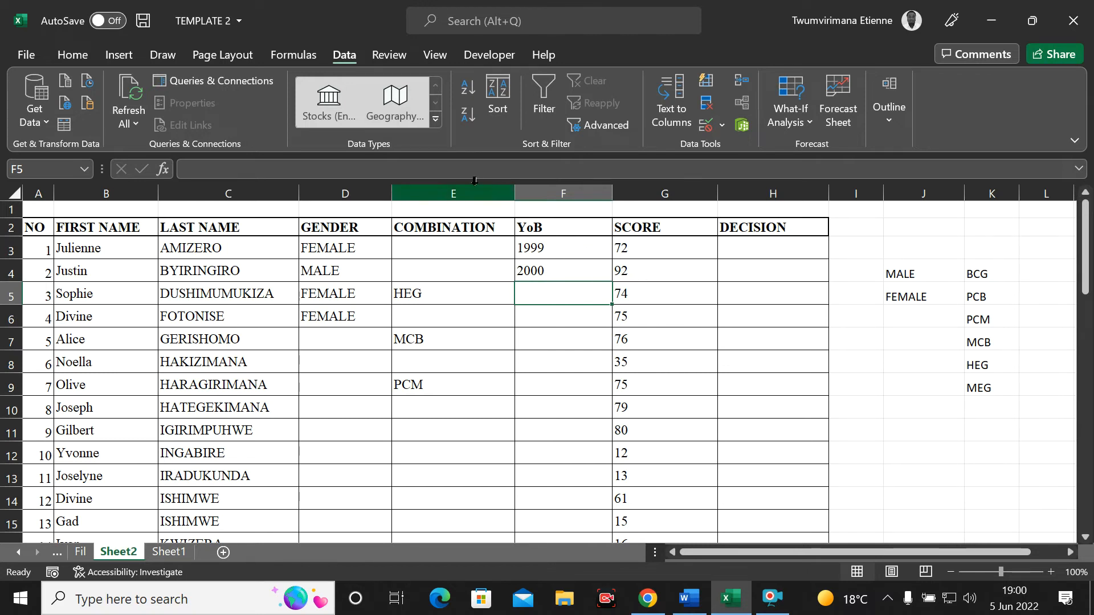
pyautogui.click(583, 340)
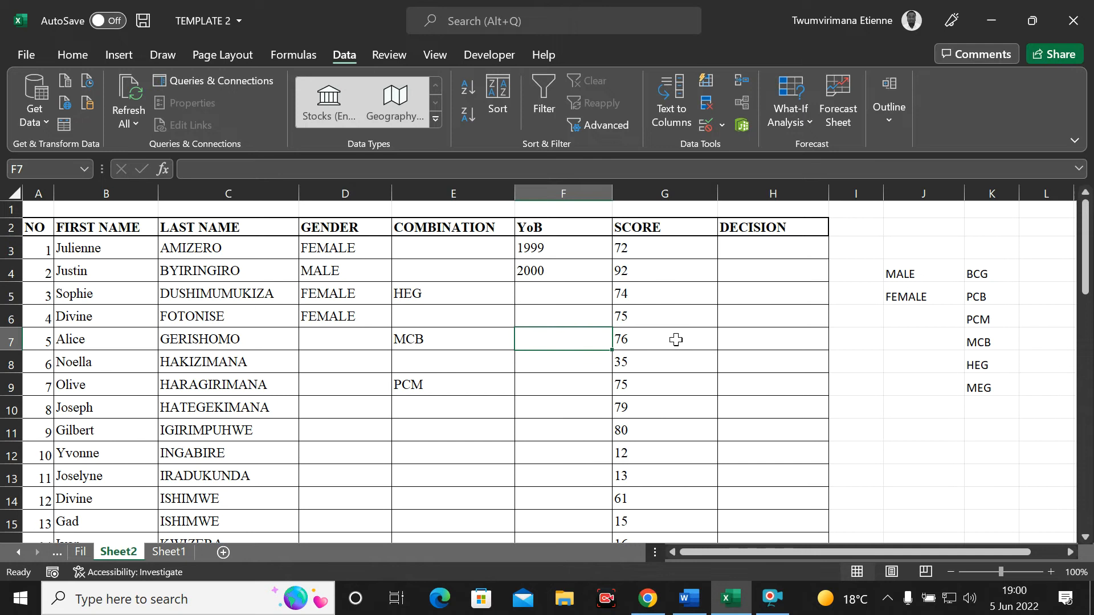
pyautogui.click(537, 292)
pyautogui.click(524, 233)
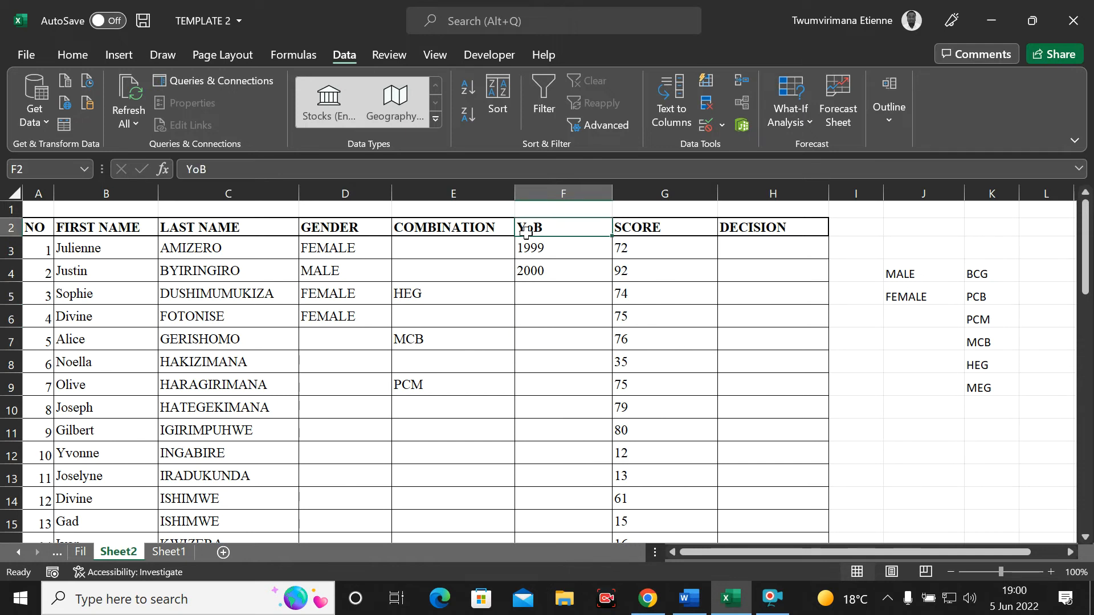
# Step: Reopen data validation for the YoB column F and title its input message YEAR OF BIRTH
pyautogui.click(539, 195)
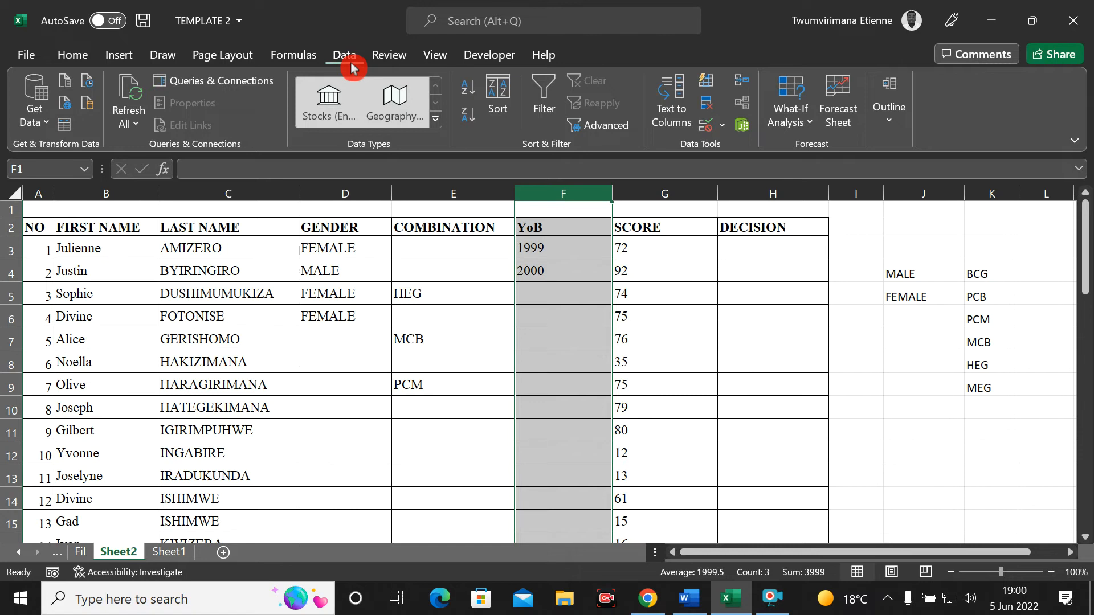
pyautogui.click(706, 125)
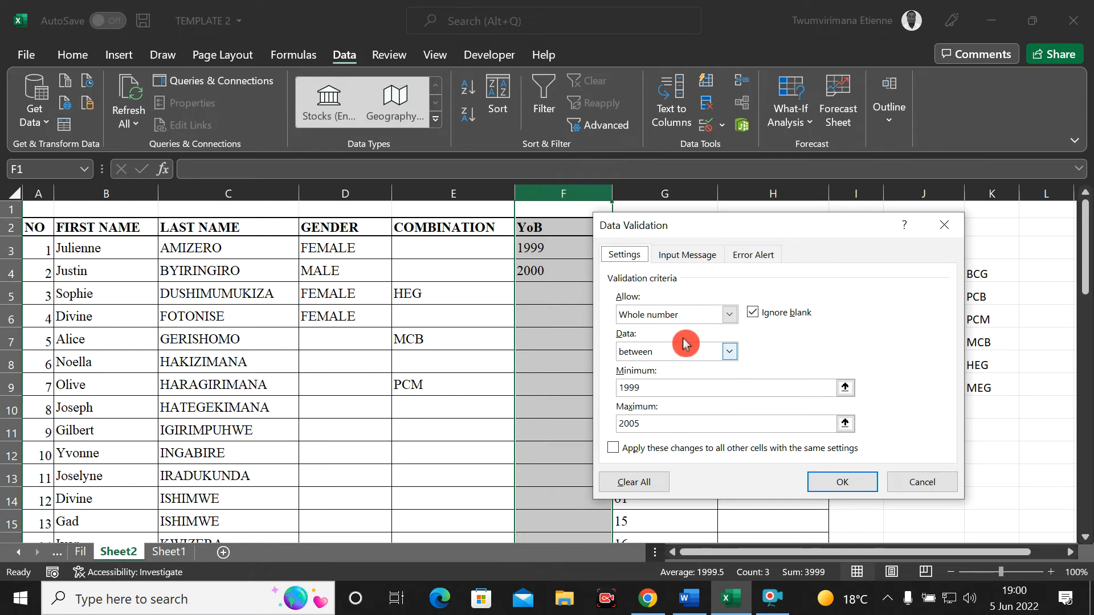
pyautogui.click(695, 256)
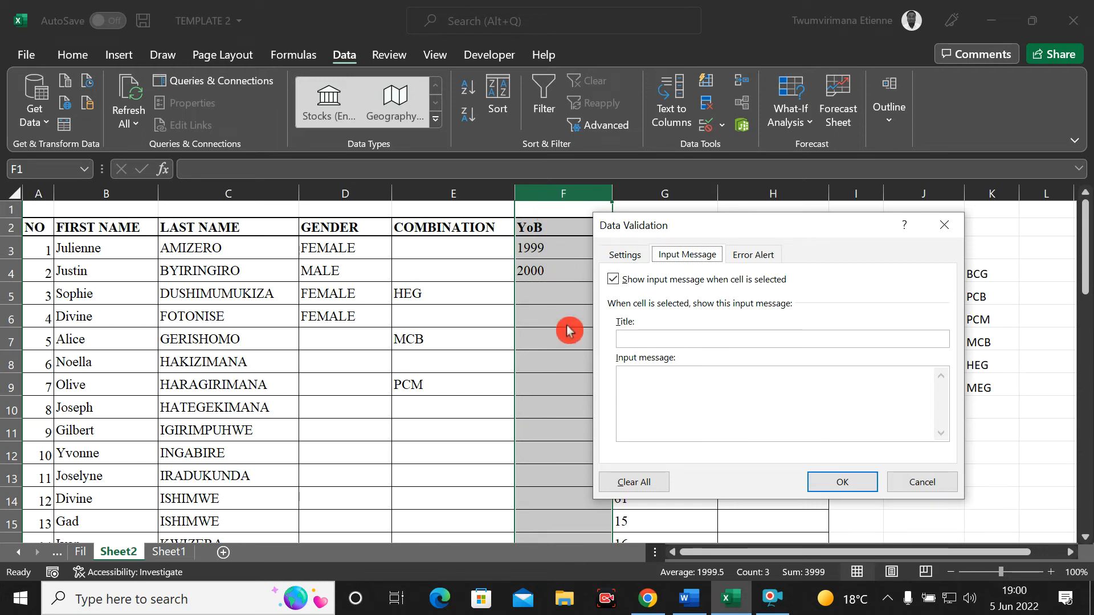
pyautogui.click(637, 340)
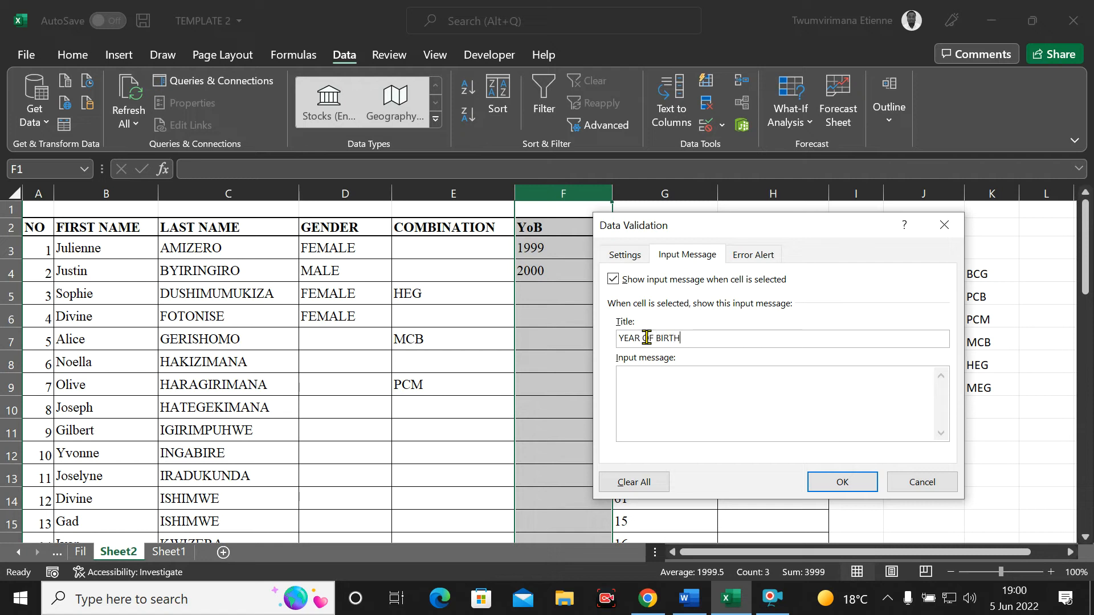
# Step: Set the input message text to "MAKE SURE THE YEAR IS BETWEEN 1999 AND 2005" and apply it to the YoB column
pyautogui.click(659, 398)
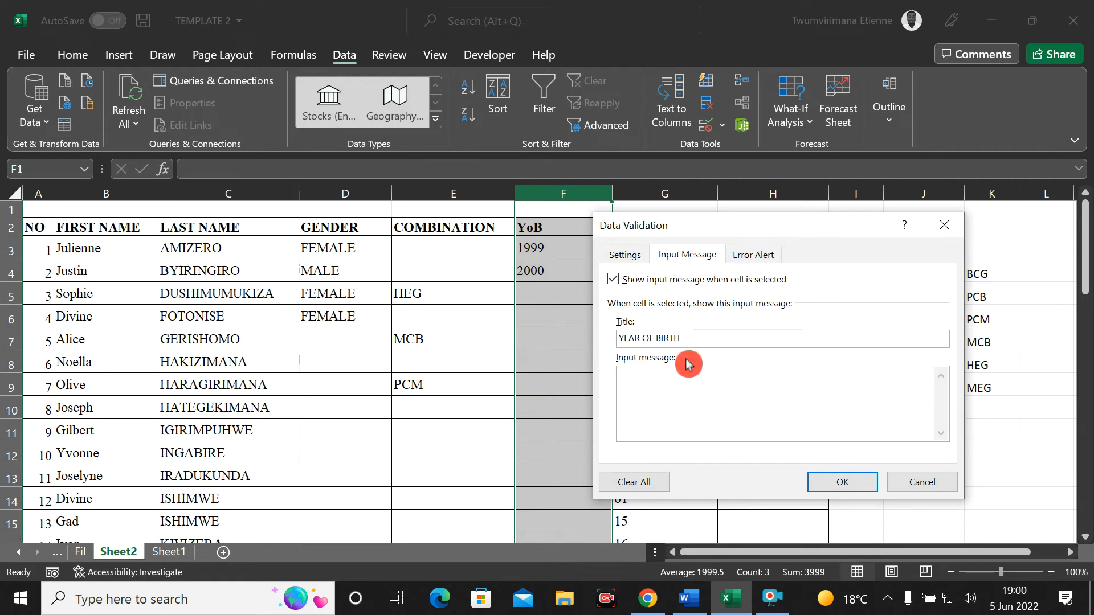
pyautogui.write('MAKE SURE')
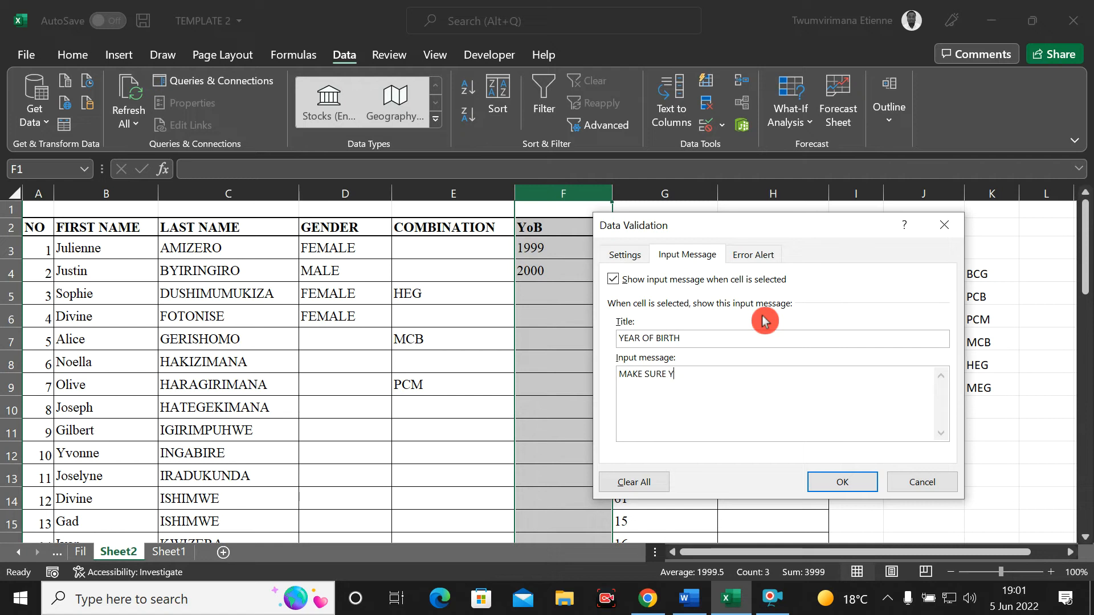
pyautogui.write('YR')
pyautogui.write('THE YEAR IS BET')
pyautogui.write('WEEN 1999 AND 2005')
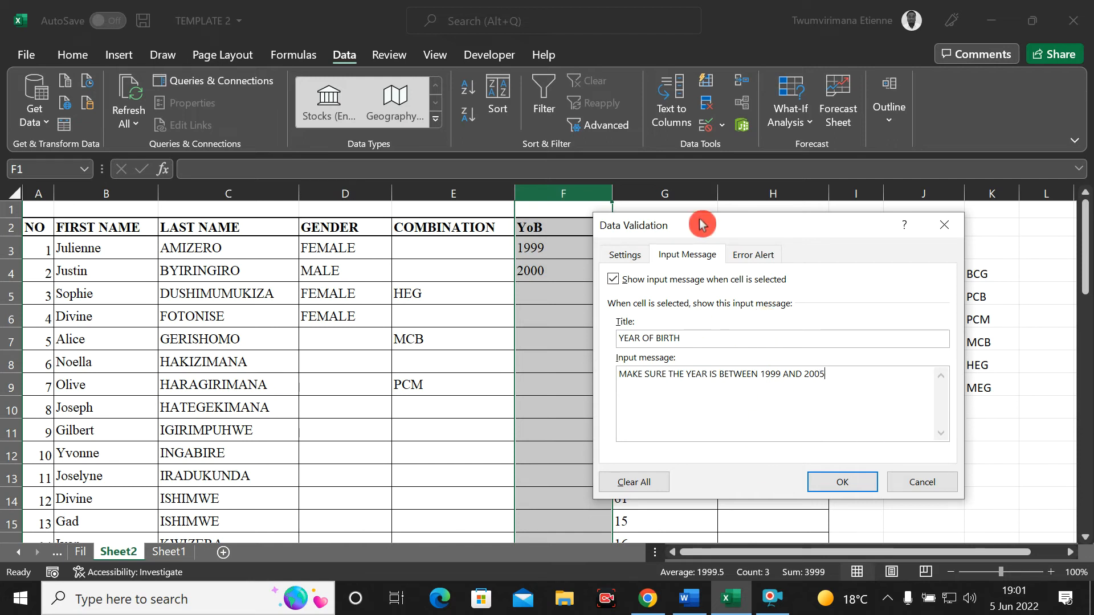
pyautogui.click(842, 482)
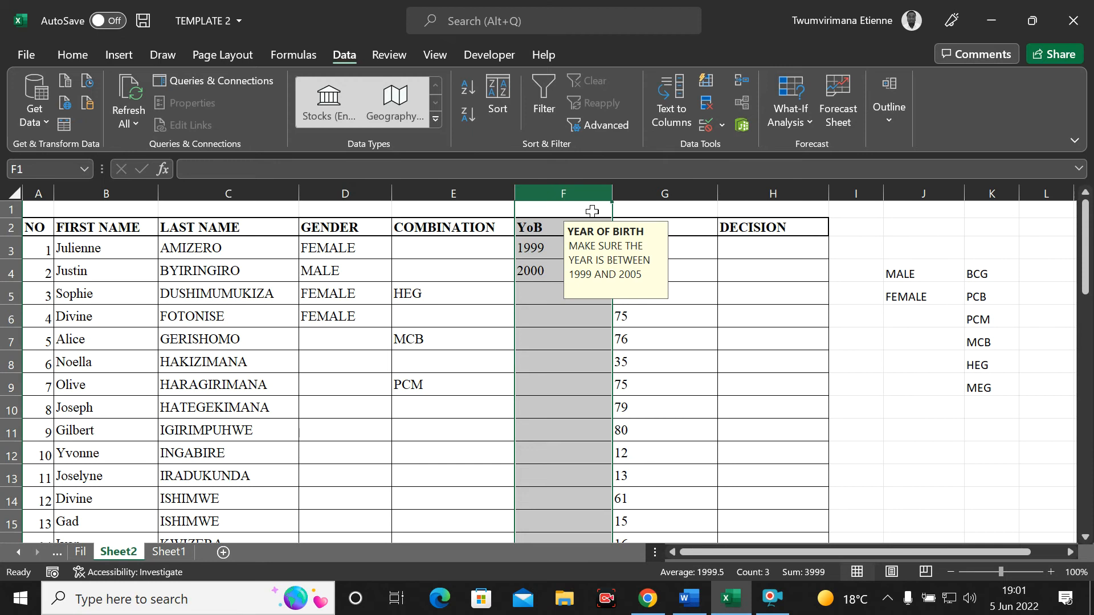
# Step: Check the input message on several YoB cells, including F4, F6 and F7
pyautogui.click(542, 272)
pyautogui.click(552, 344)
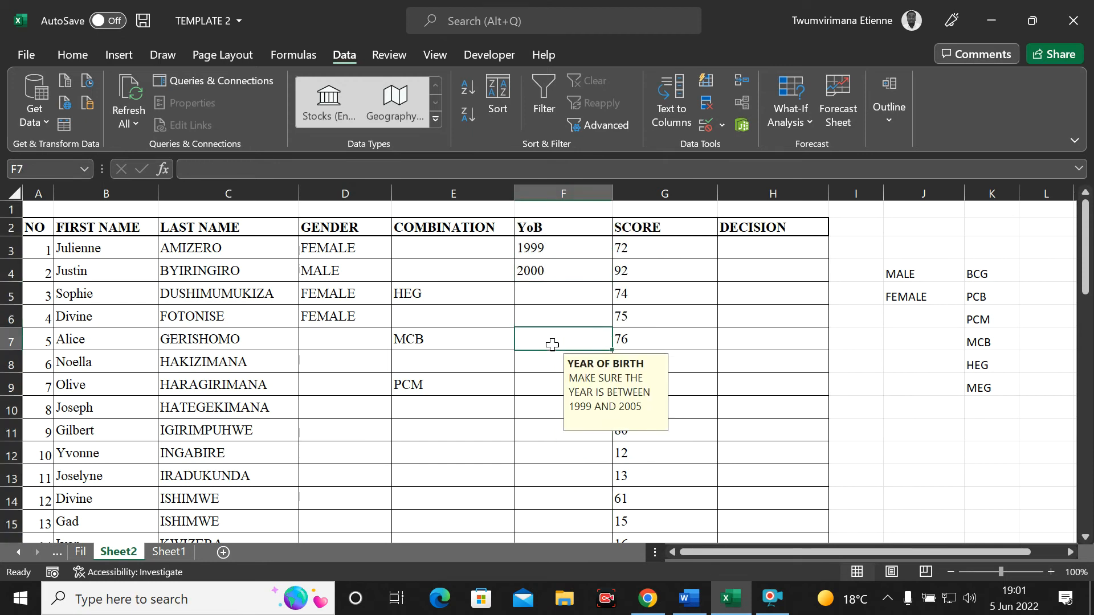
pyautogui.click(559, 316)
pyautogui.click(546, 345)
pyautogui.moveTo(593, 388); pyautogui.dragTo(621, 392)
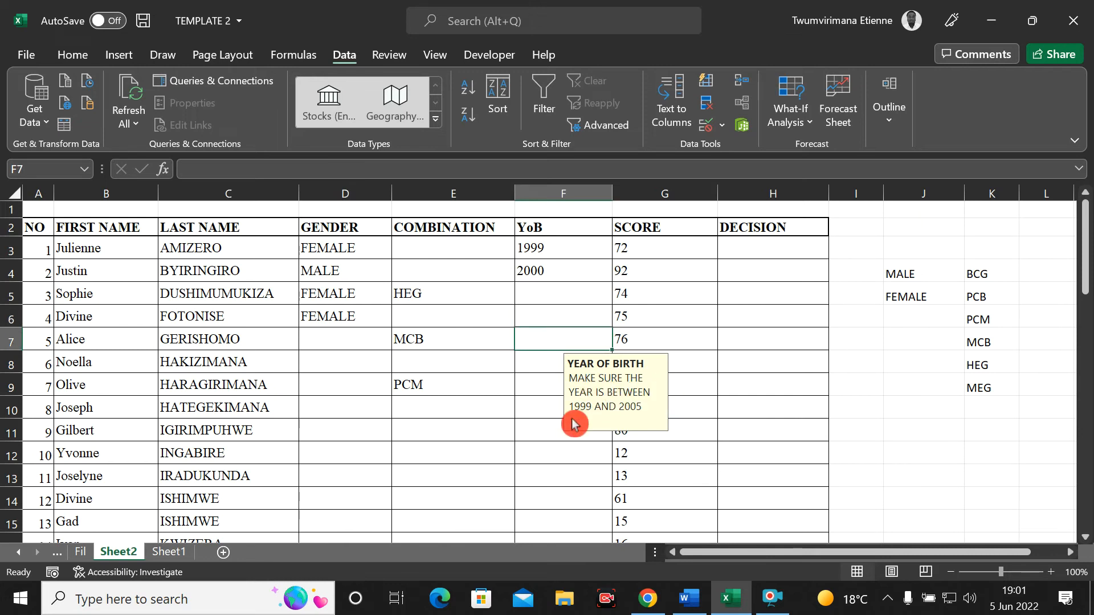
pyautogui.click(561, 313)
pyautogui.click(563, 269)
# Step: Reopen data validation for the YoB column F and bring up its error alert settings
pyautogui.click(564, 194)
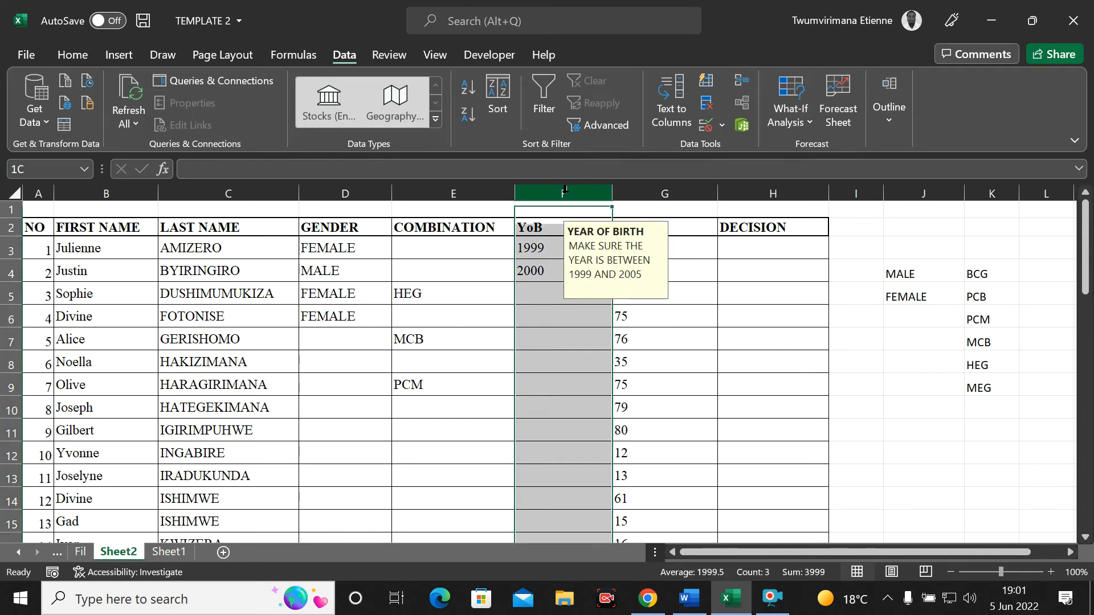
pyautogui.click(721, 125)
pyautogui.click(707, 126)
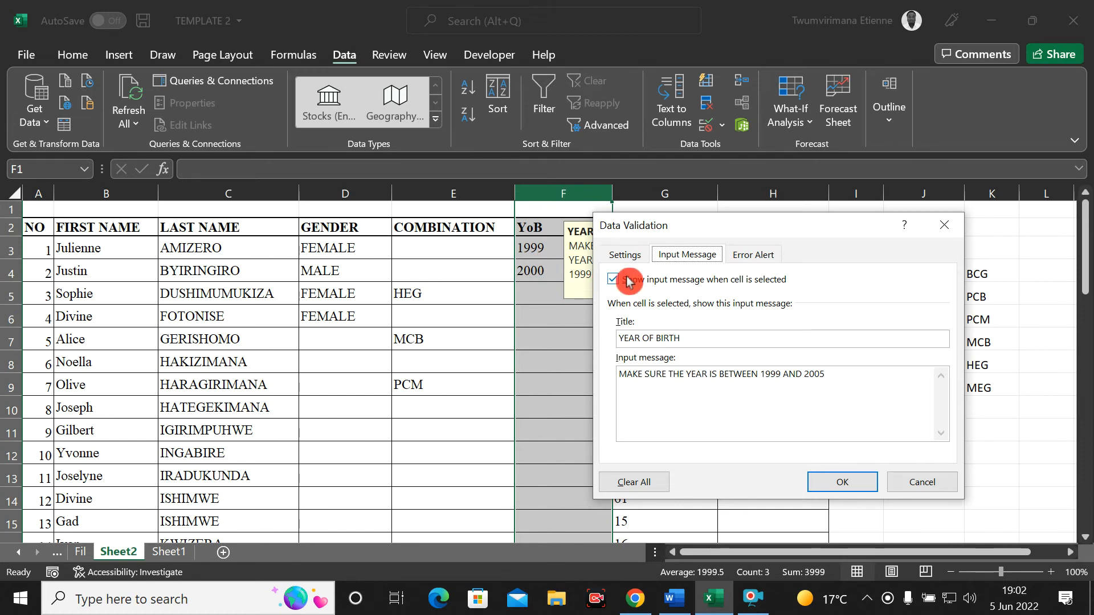
pyautogui.click(749, 259)
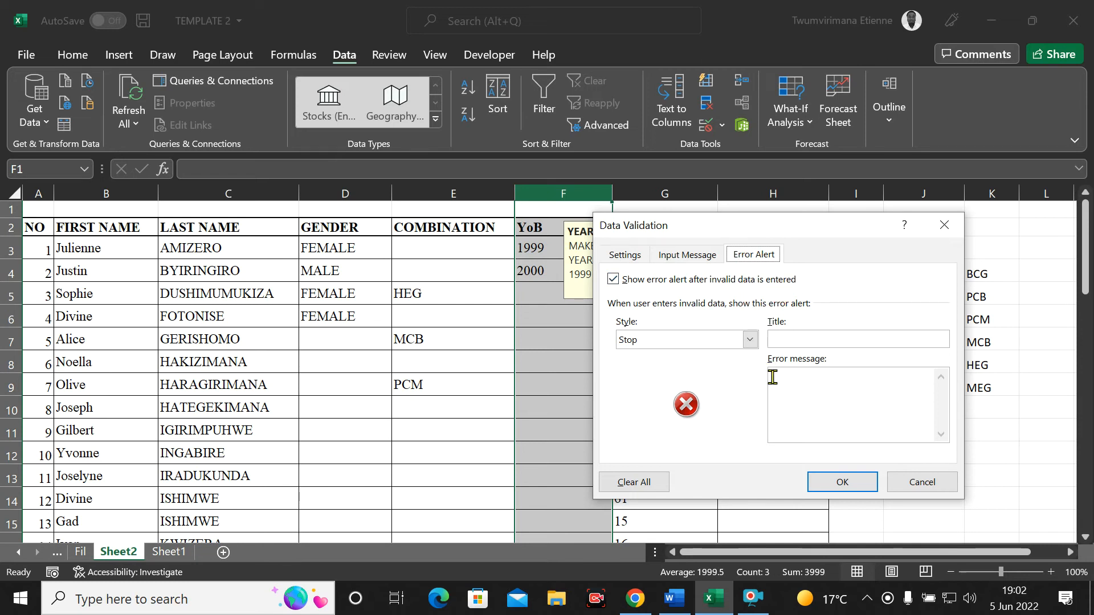
# Step: Try the Warning and Information styles for the error alert and return the style to Stop
pyautogui.click(757, 342)
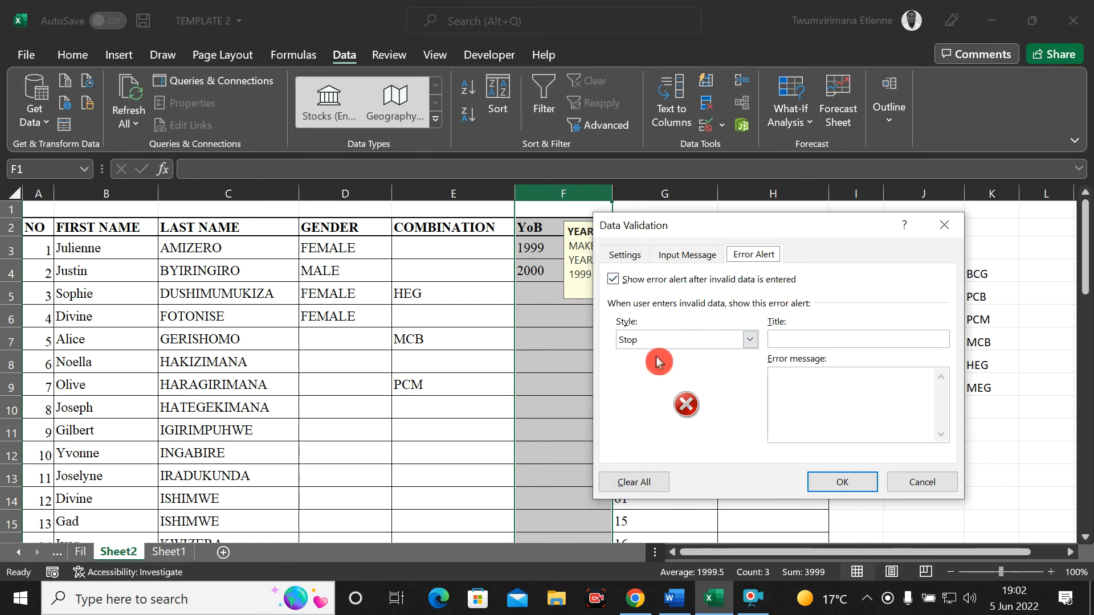
pyautogui.click(750, 341)
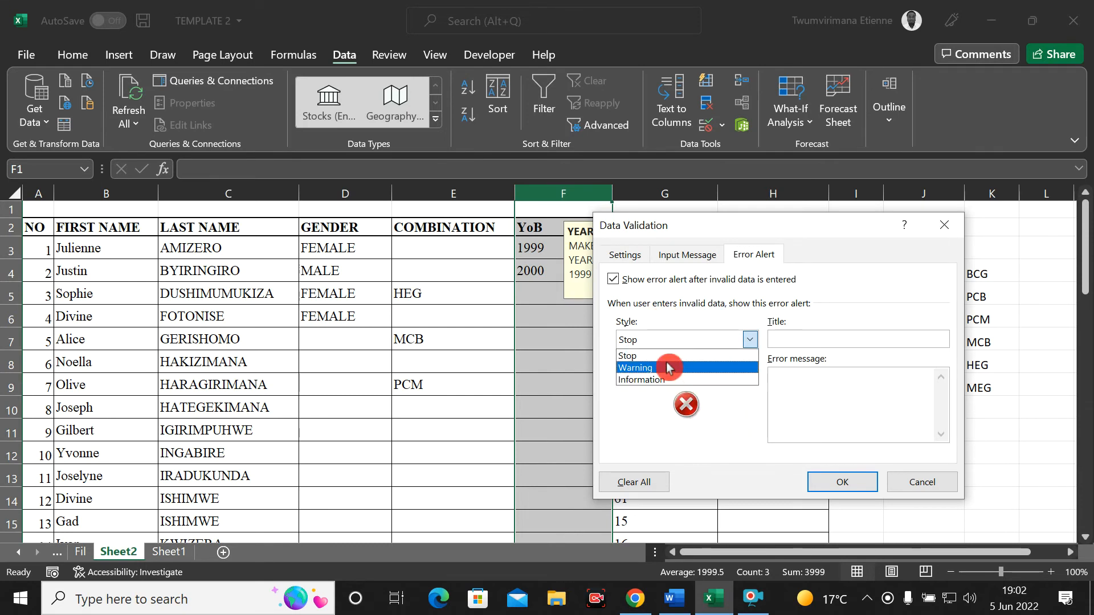
pyautogui.click(667, 368)
pyautogui.click(750, 340)
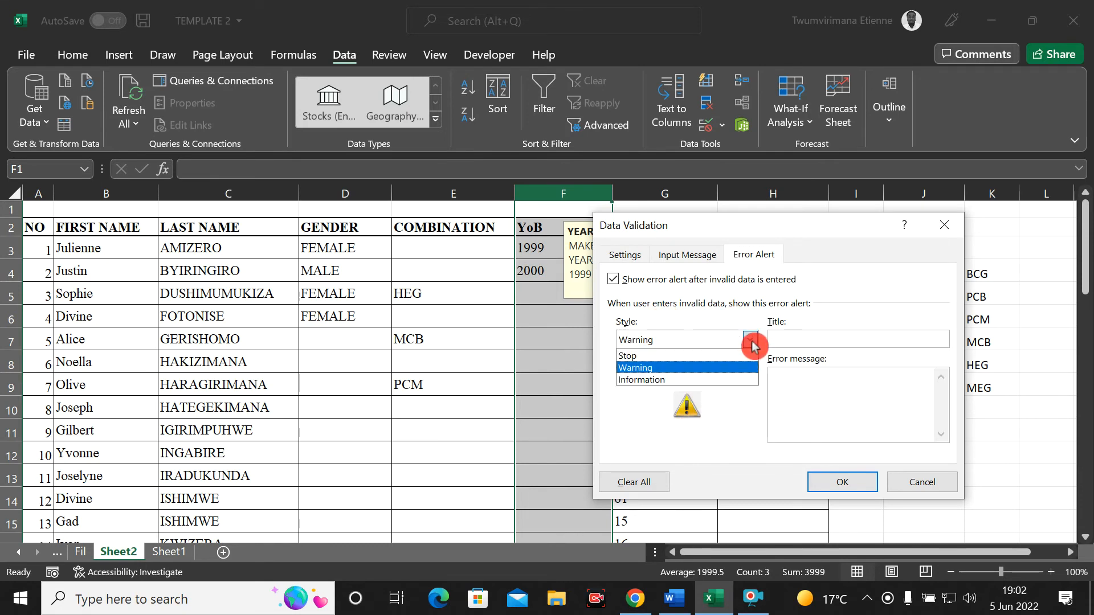
pyautogui.click(632, 380)
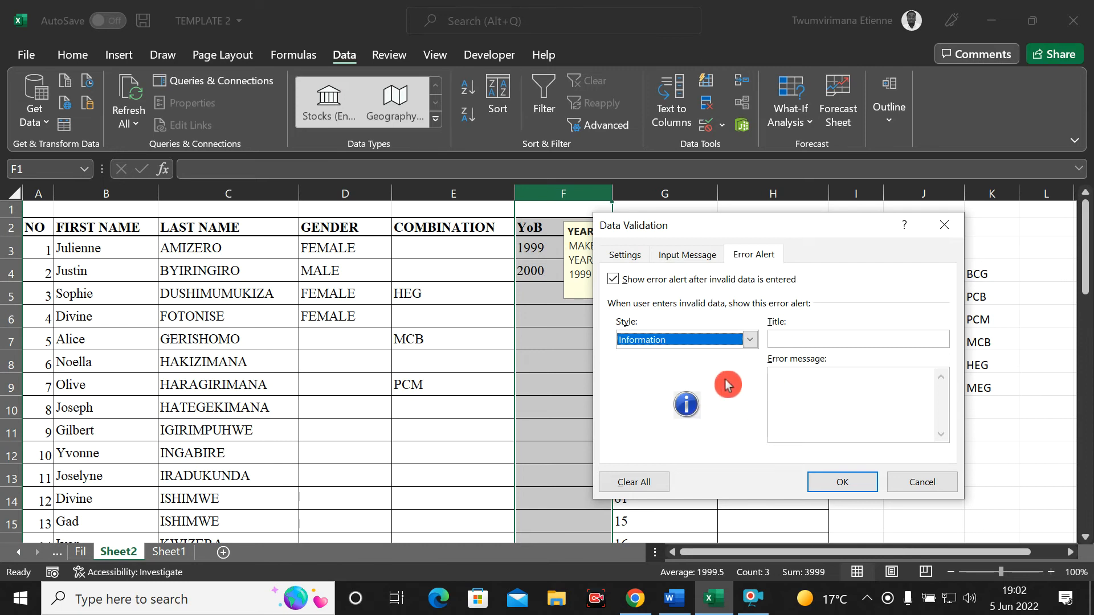
pyautogui.click(750, 340)
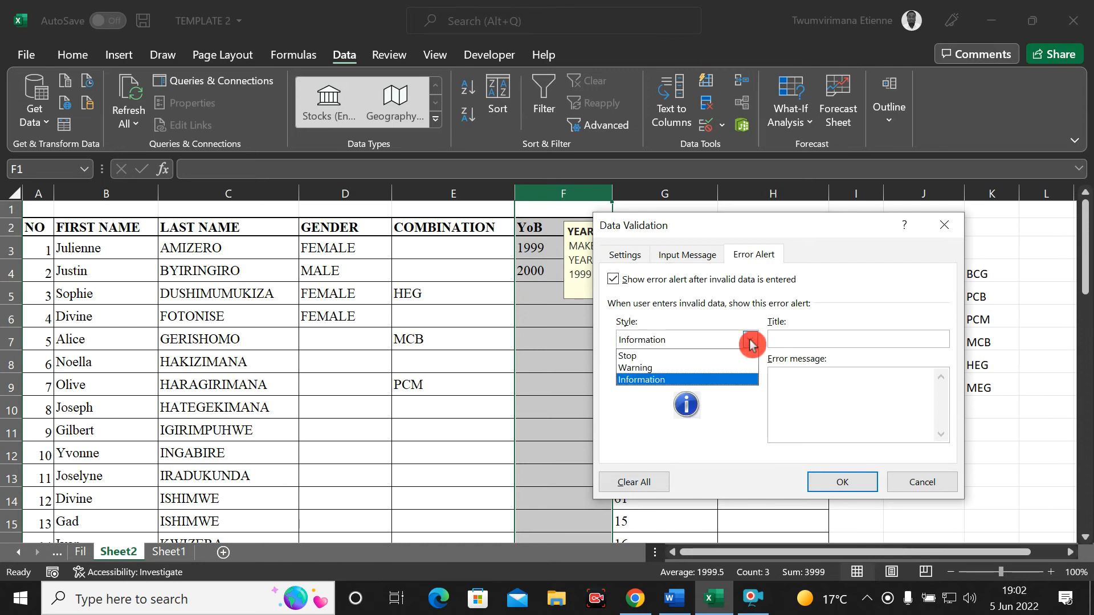
pyautogui.click(658, 356)
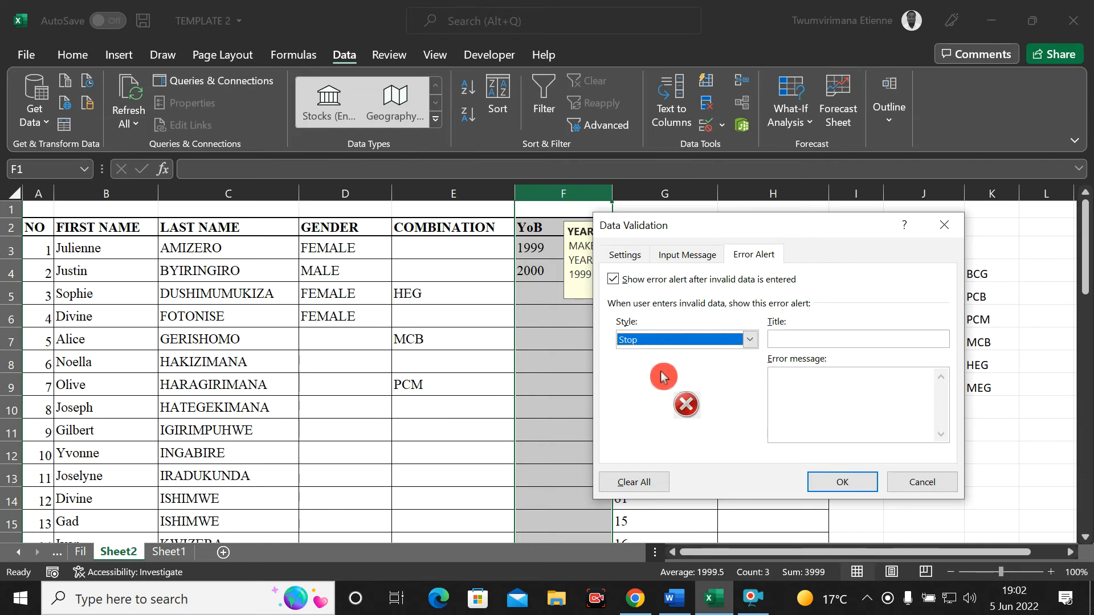
# Step: Title the error alert YEAR OF BIRTH and start its message with "PLEASE TAKE CARE"
pyautogui.click(795, 341)
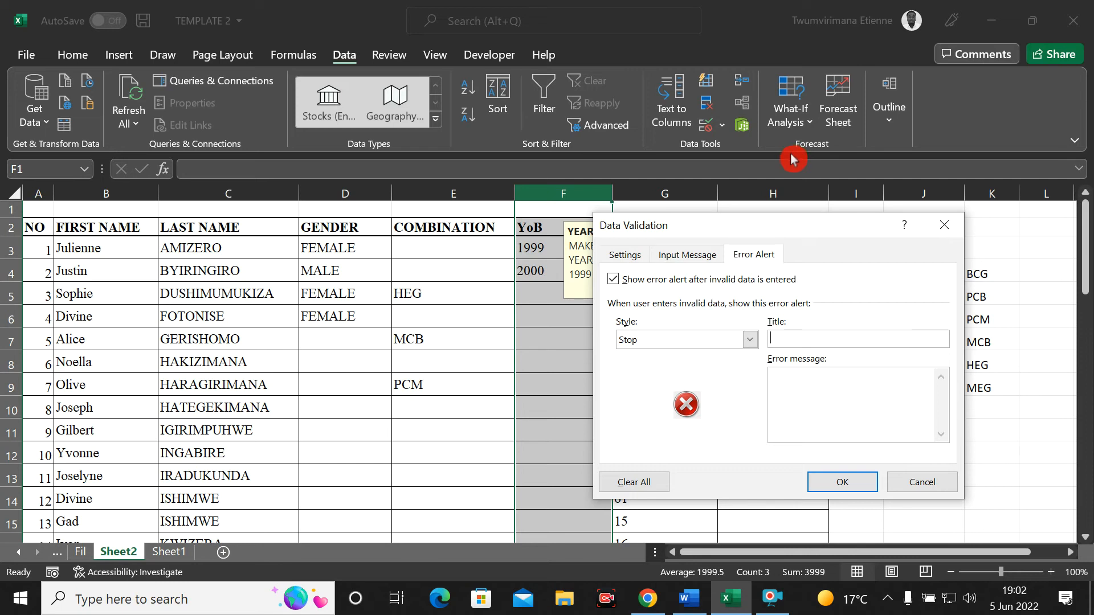
pyautogui.write('Y')
pyautogui.write('EAR O')
pyautogui.write('E')
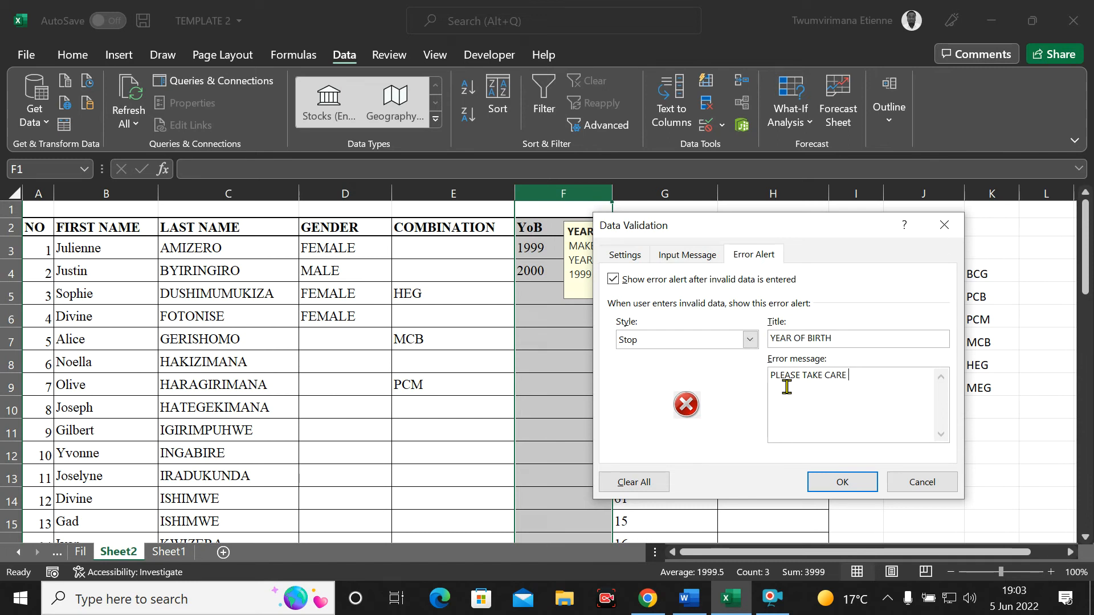
# Step: Rewrite the error message as "PLEASE TYPE THE NUMVBER THAT IS FIT" and apply the validation to the YoB column
pyautogui.press('BackSpace')
pyautogui.press('BackSpace')
pyautogui.press('BackSpace')
pyautogui.press('BackSpace')
pyautogui.press('BackSpace')
pyautogui.press('BackSpace')
pyautogui.write('TYPE THE NU')
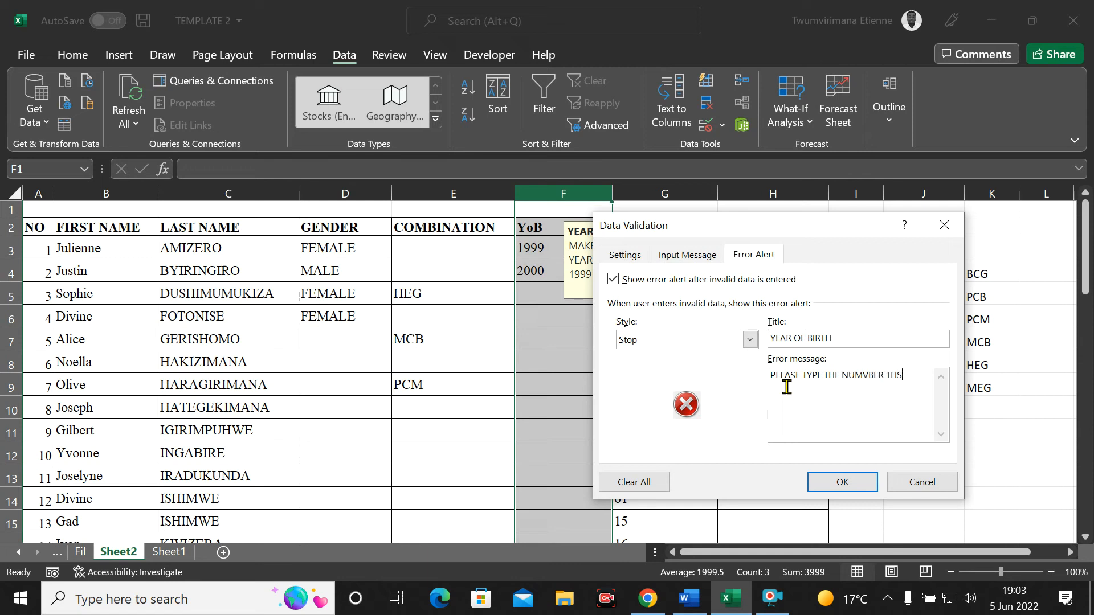
pyautogui.write('MVBER THAT IS FIT')
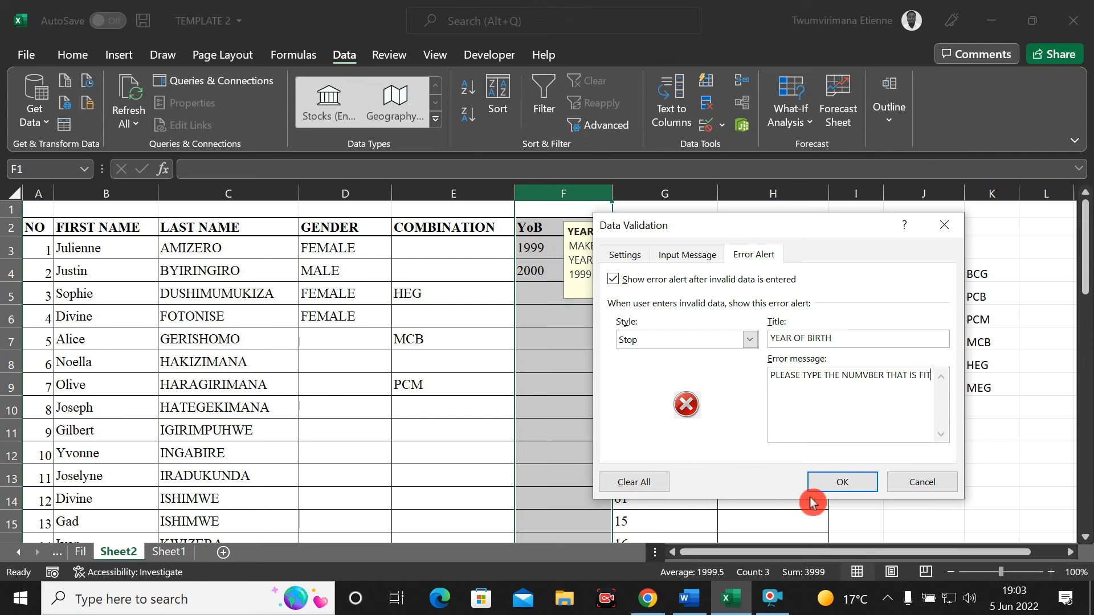
pyautogui.click(842, 484)
# Step: Test the error alert by entering 2020 in YoB cell F8, and cancel the entry
pyautogui.click(589, 362)
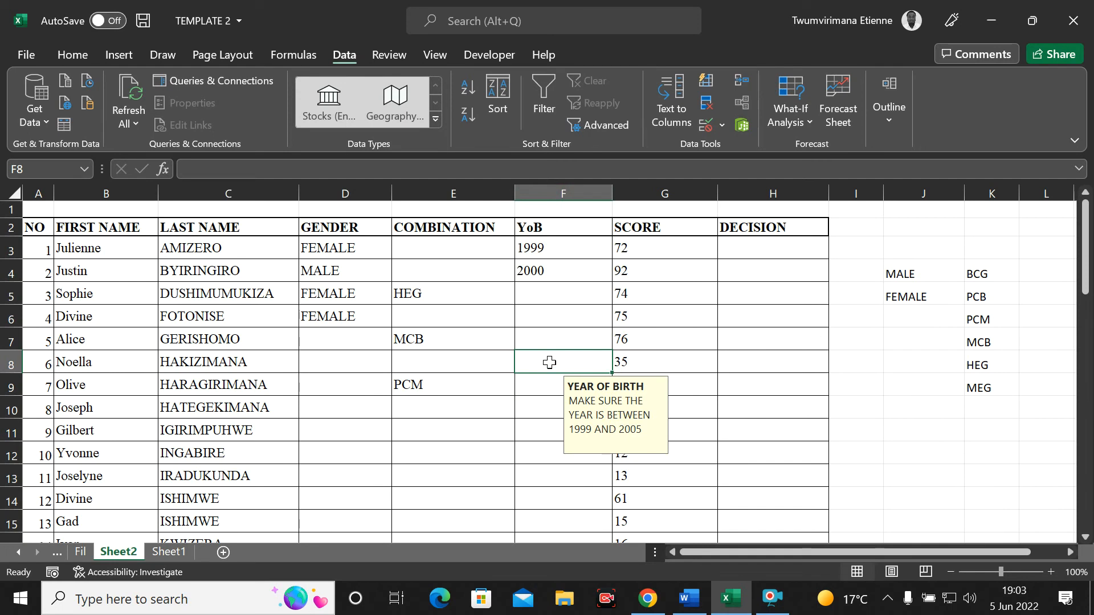
pyautogui.write('2020')
pyautogui.click(544, 390)
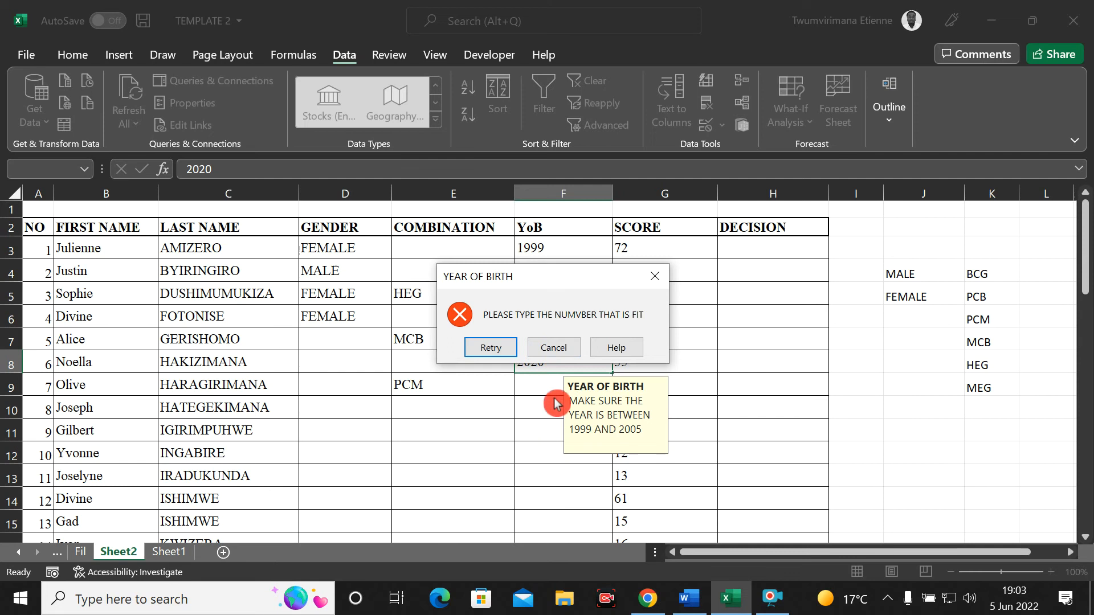
pyautogui.click(560, 352)
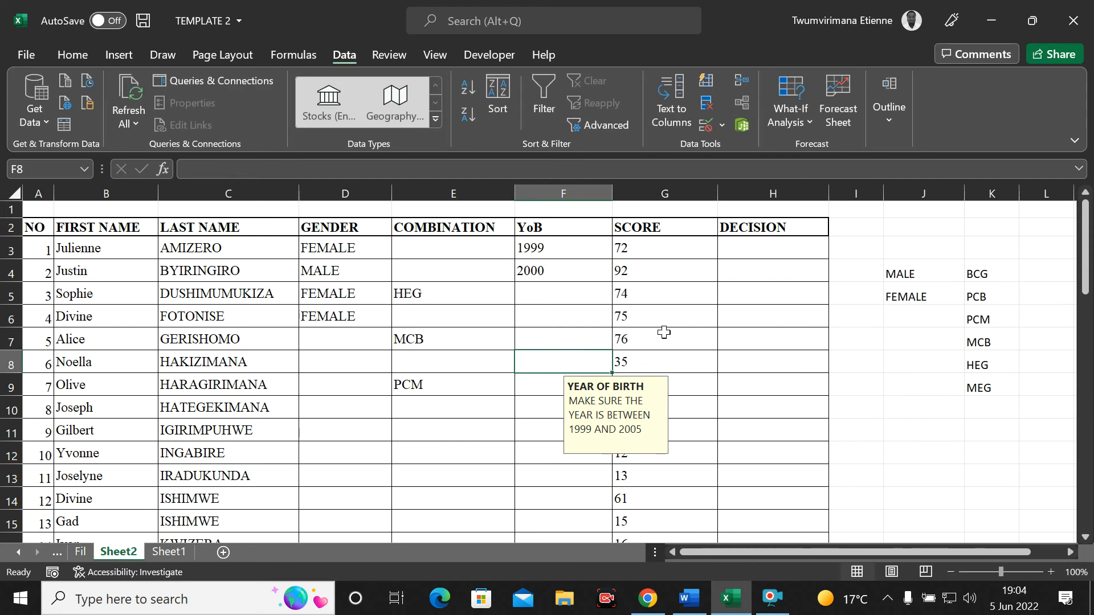
pyautogui.click(687, 326)
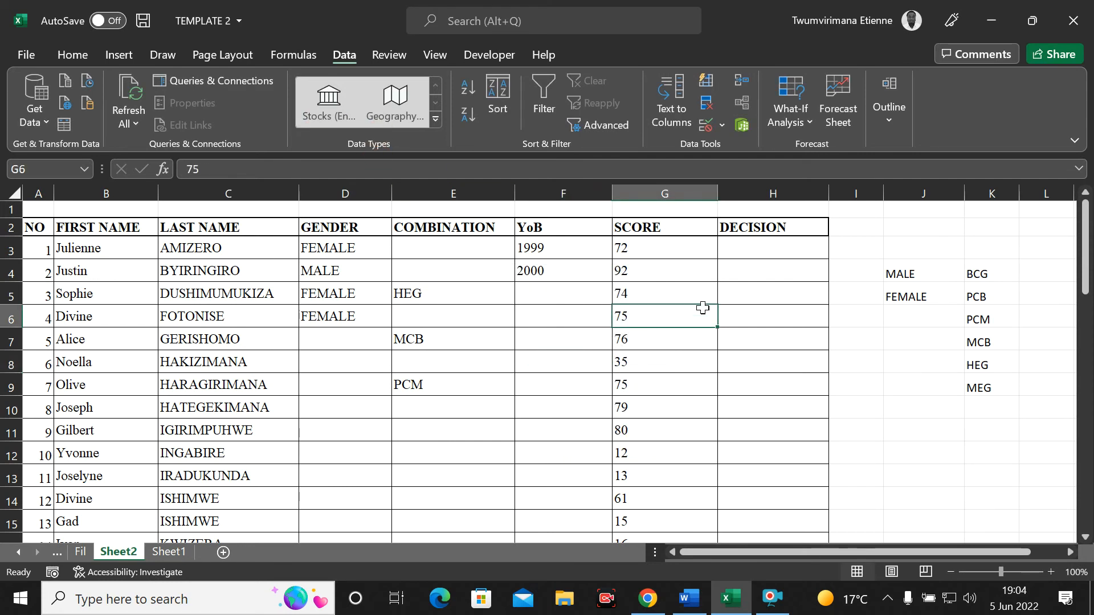
pyautogui.click(730, 279)
pyautogui.click(758, 249)
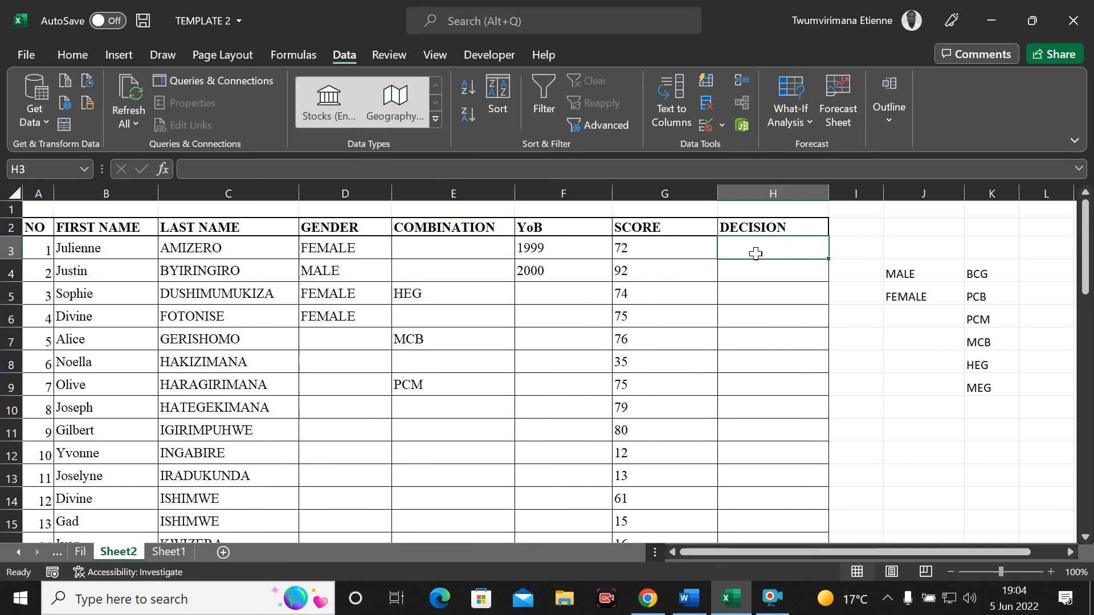
pyautogui.click(769, 291)
pyautogui.click(799, 338)
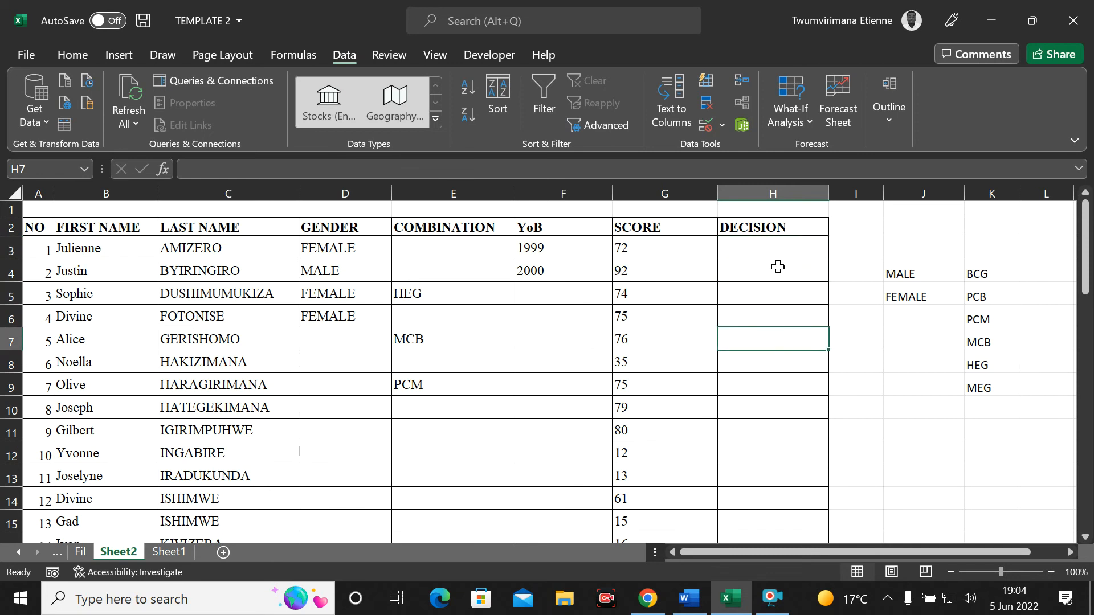
pyautogui.click(756, 244)
pyautogui.click(776, 285)
pyautogui.click(791, 321)
pyautogui.click(761, 274)
pyautogui.click(760, 243)
pyautogui.click(762, 271)
pyautogui.click(765, 294)
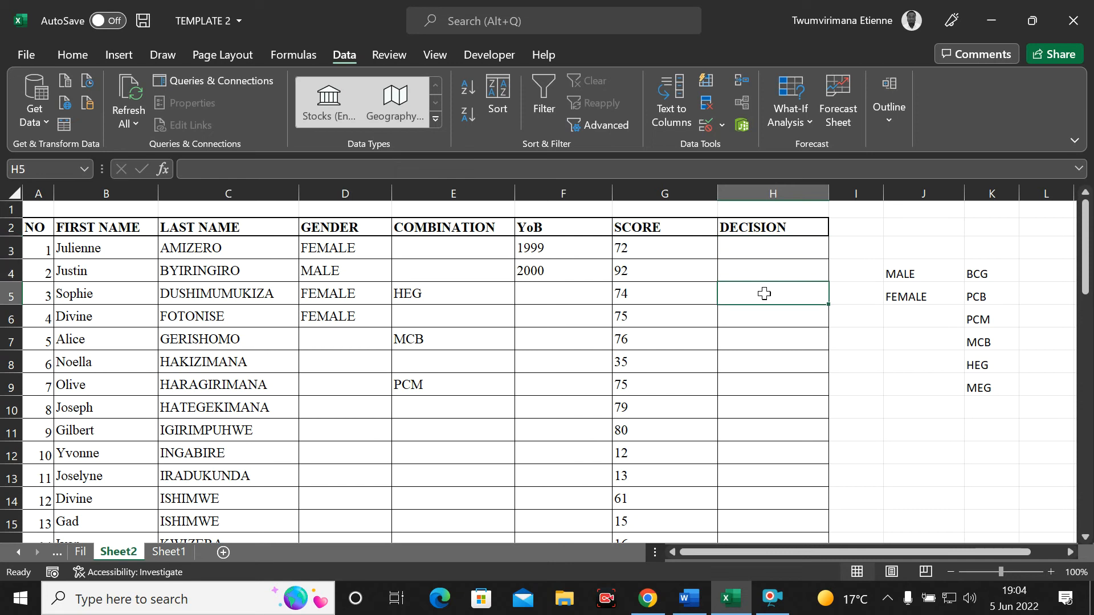
# Step: Apply list validation with the source PASS,FAIL to the DECISION column H
pyautogui.click(753, 193)
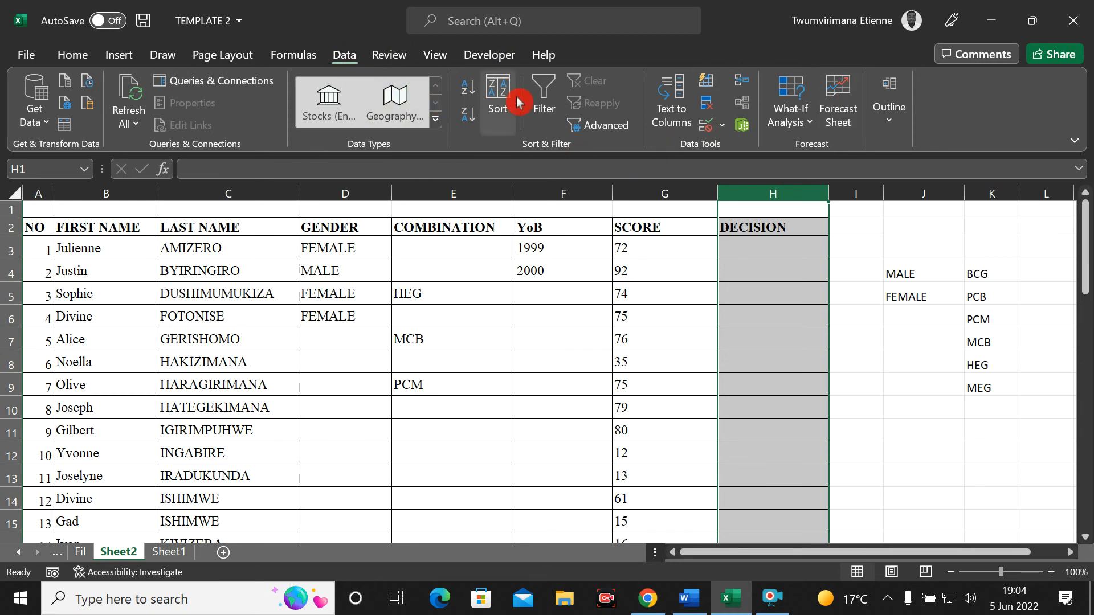
pyautogui.click(724, 127)
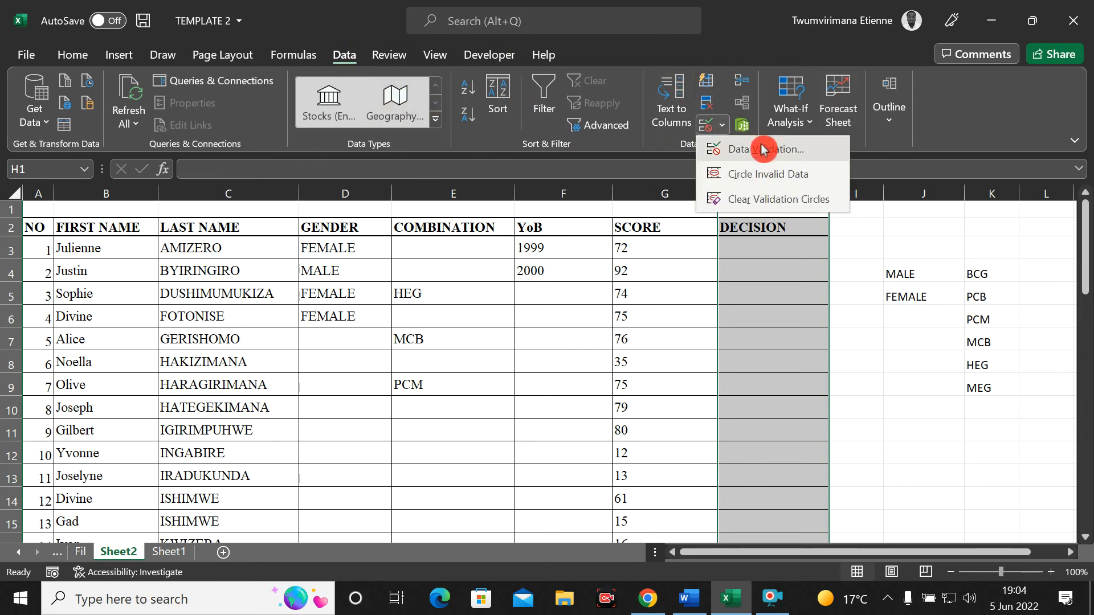
pyautogui.click(762, 150)
pyautogui.click(748, 340)
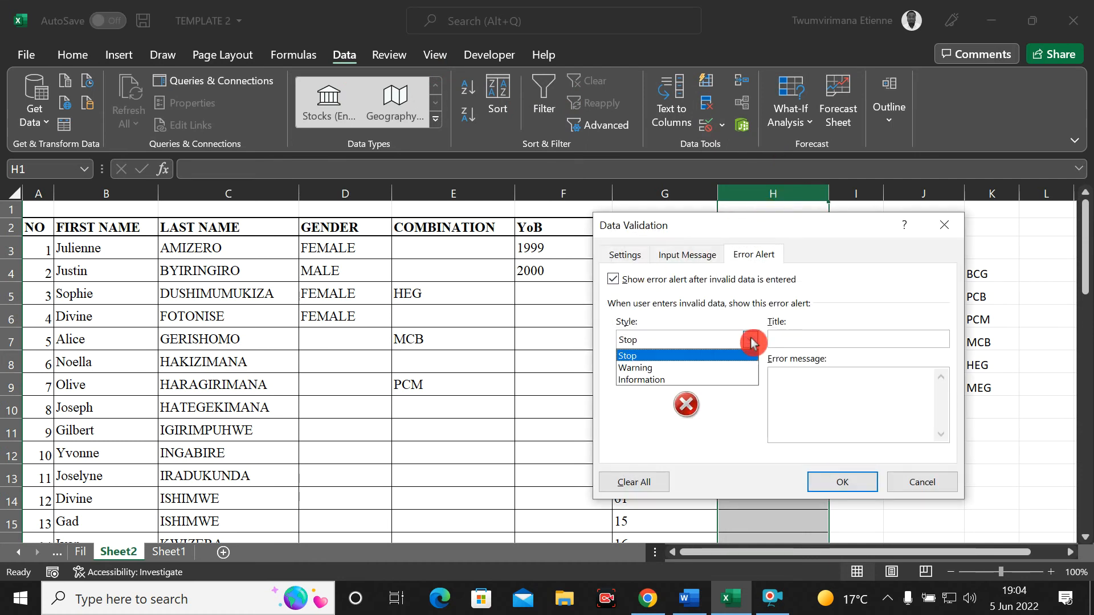
pyautogui.click(748, 340)
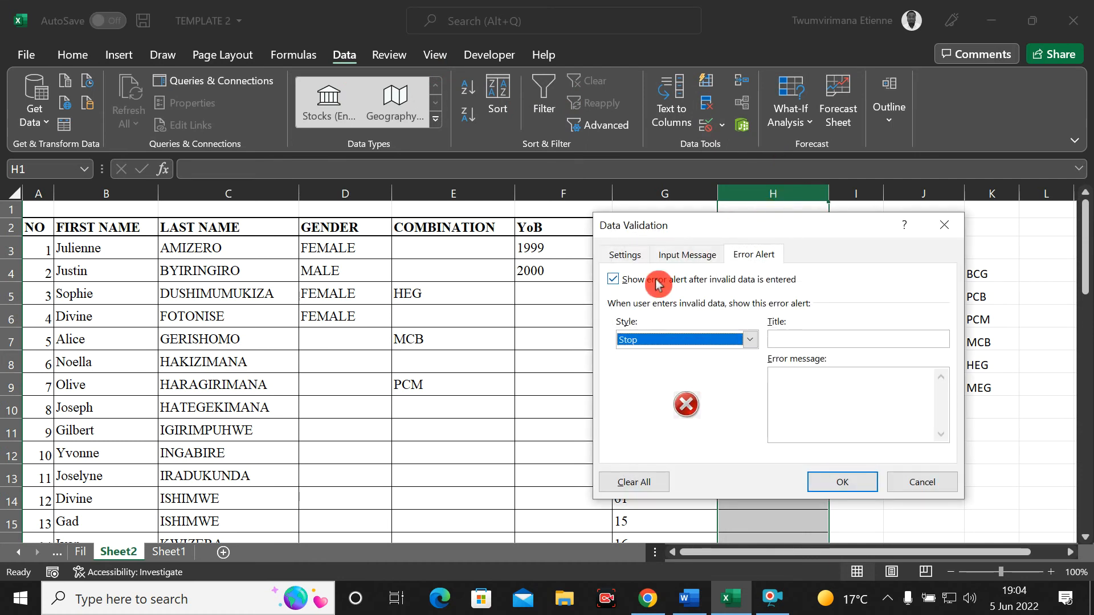
pyautogui.click(624, 256)
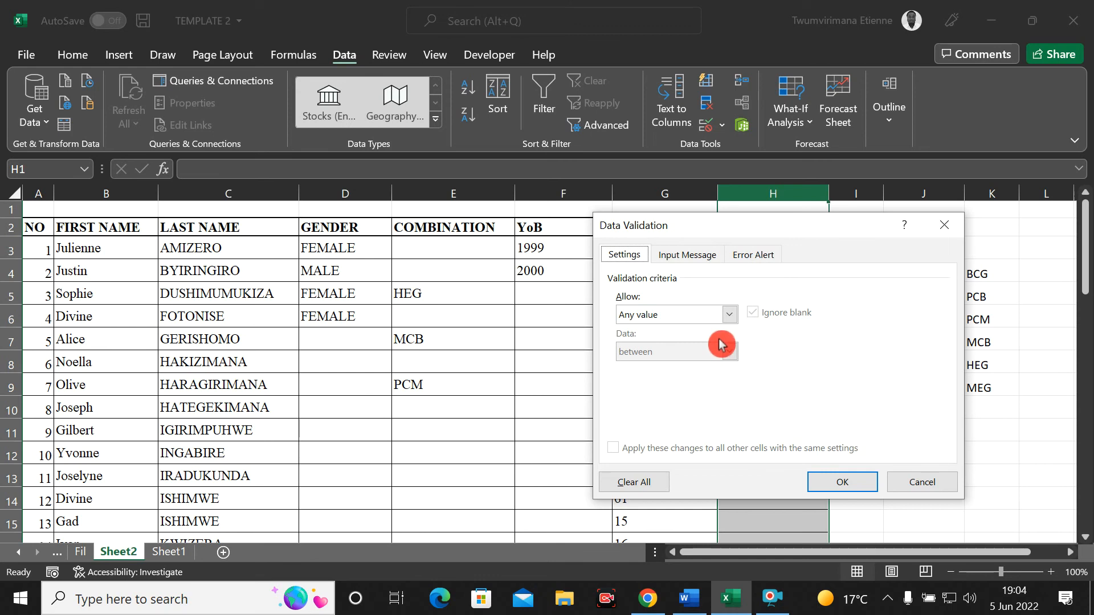
pyautogui.click(729, 314)
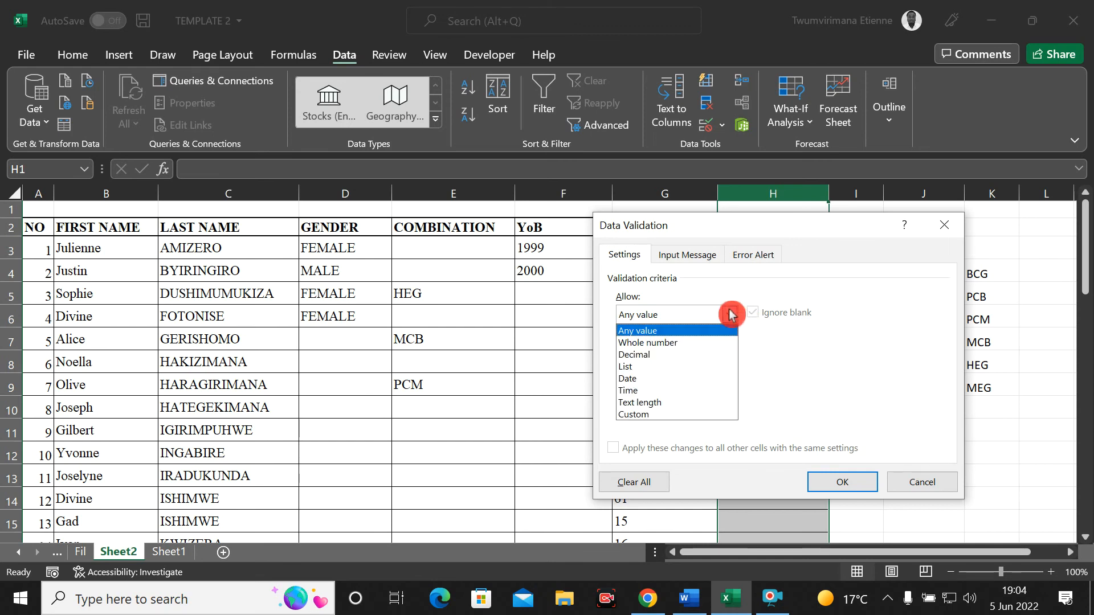
pyautogui.click(650, 374)
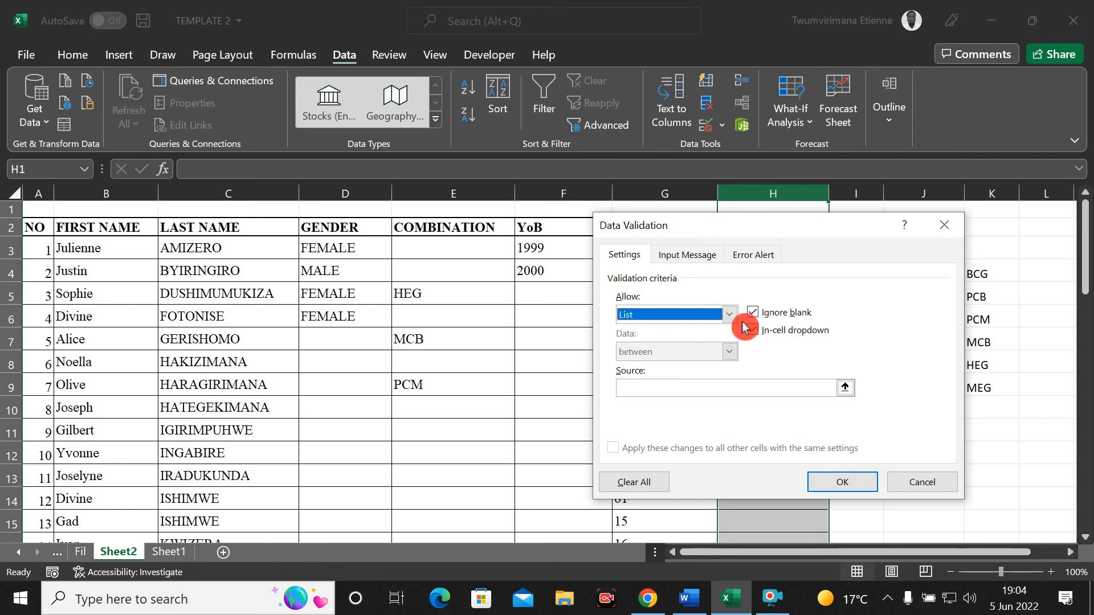
pyautogui.click(658, 385)
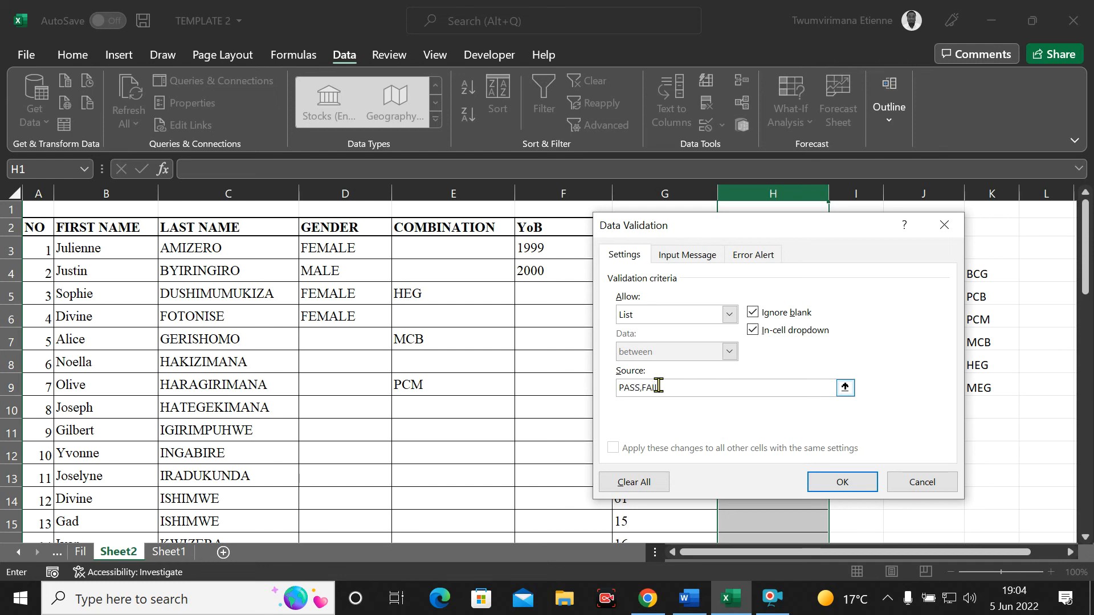
pyautogui.click(841, 485)
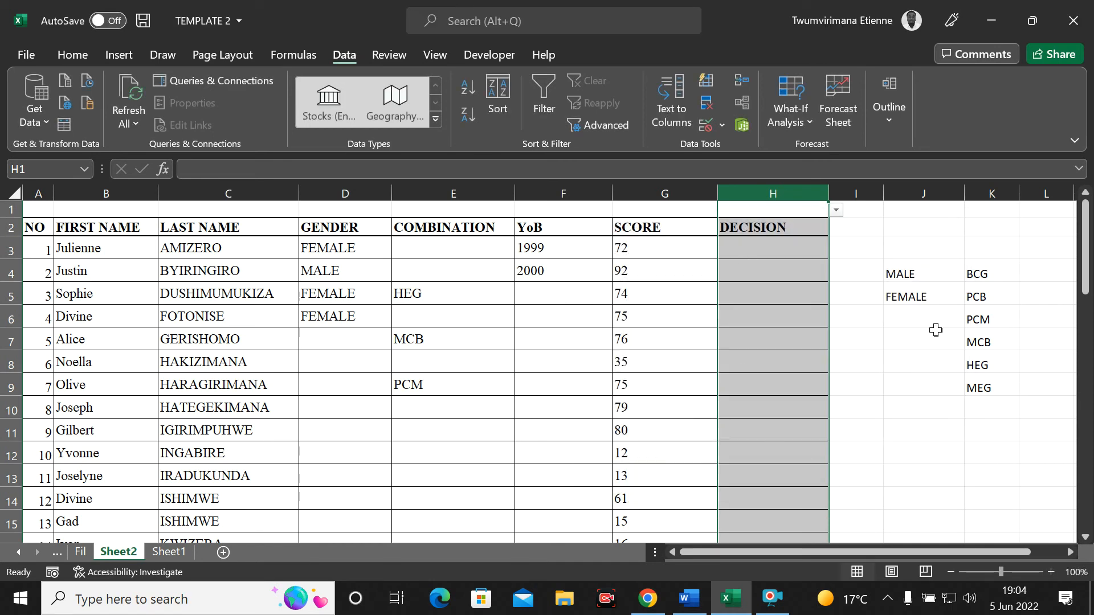
# Step: Choose PASS for DECISION cells H3 and H4 and FAIL for H8 using the in-cell dropdowns
pyautogui.click(788, 251)
pyautogui.click(836, 251)
pyautogui.click(740, 266)
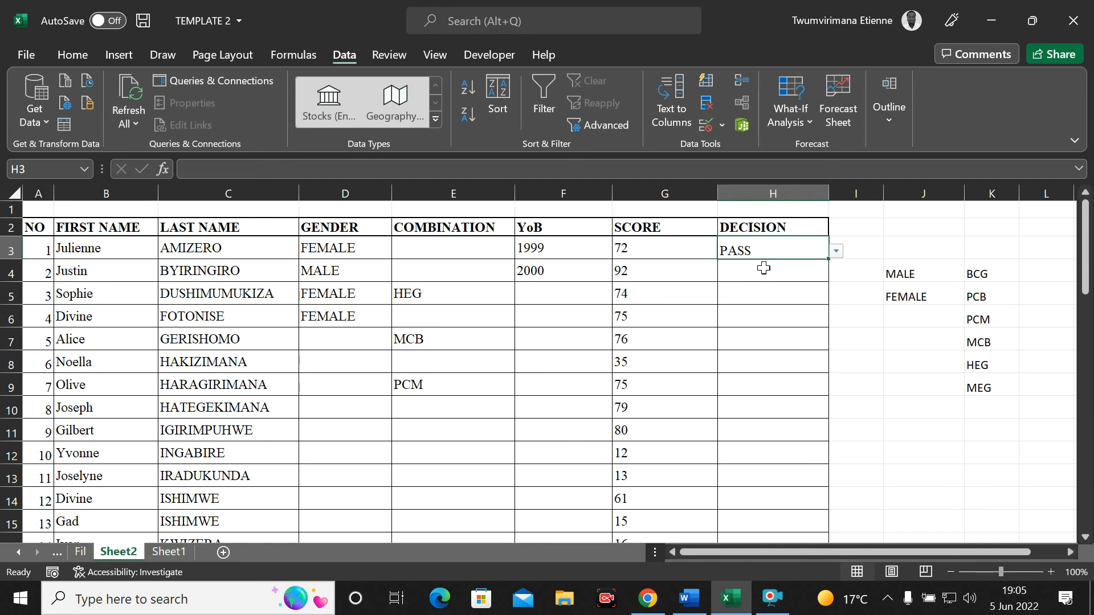
pyautogui.click(748, 277)
pyautogui.click(836, 275)
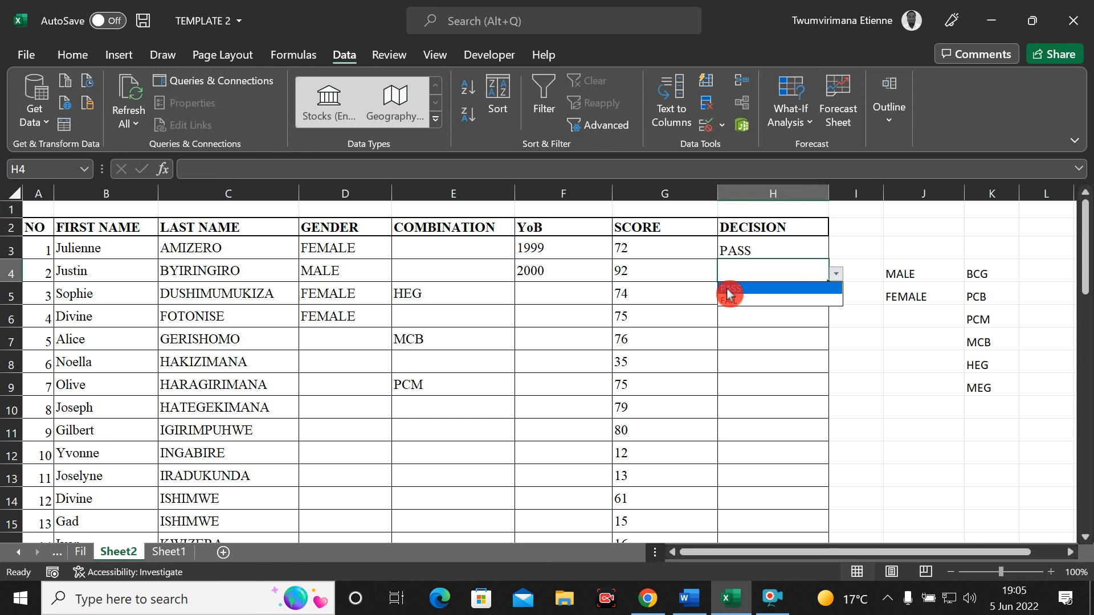
pyautogui.click(738, 289)
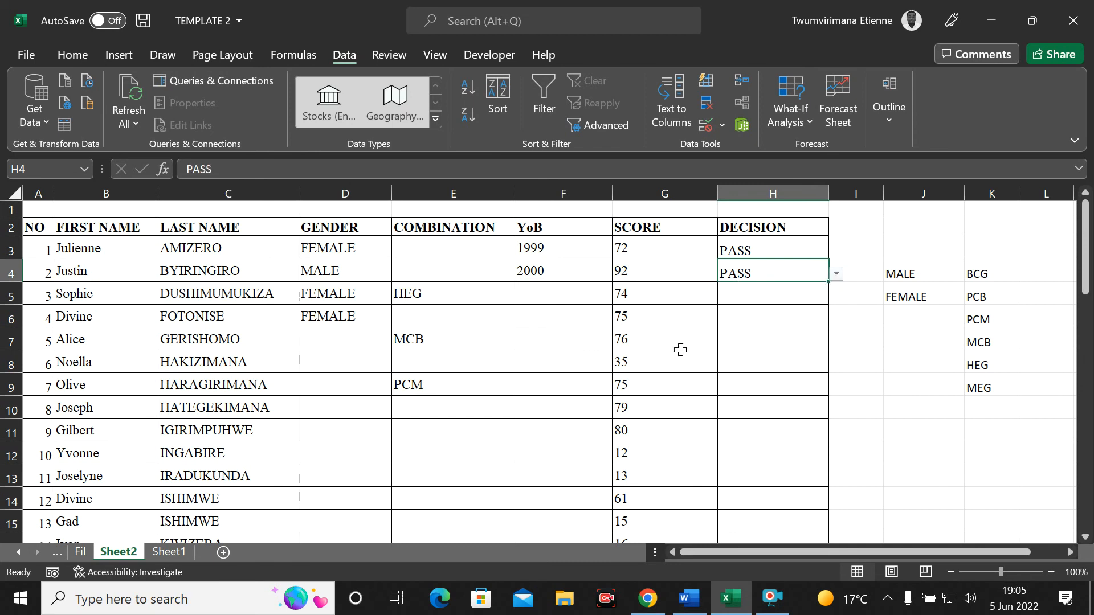
pyautogui.click(771, 359)
pyautogui.click(836, 365)
pyautogui.click(780, 387)
pyautogui.click(756, 319)
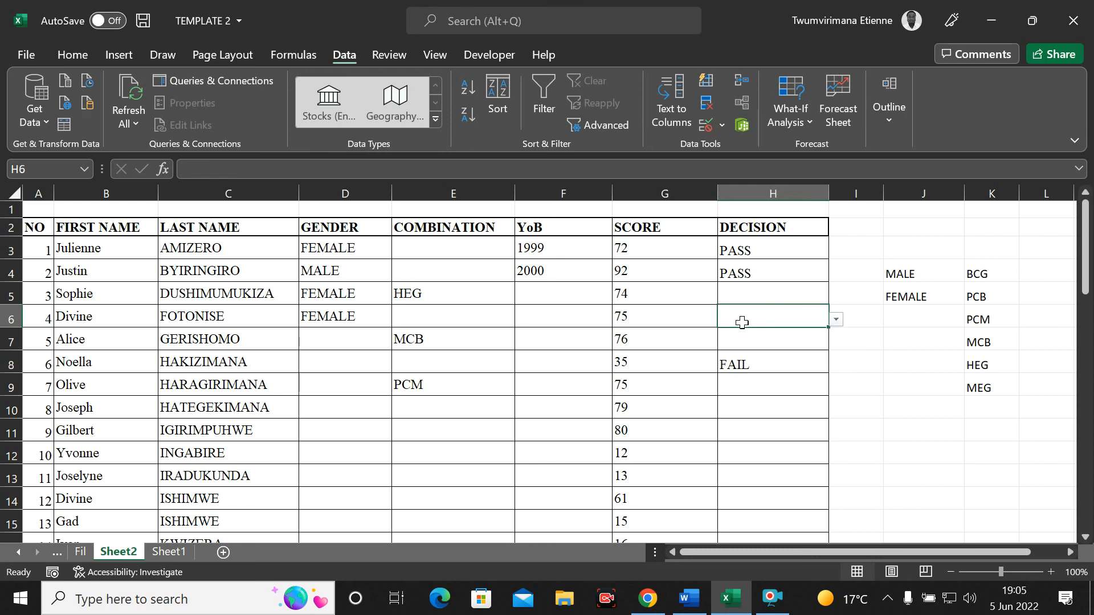
pyautogui.click(781, 404)
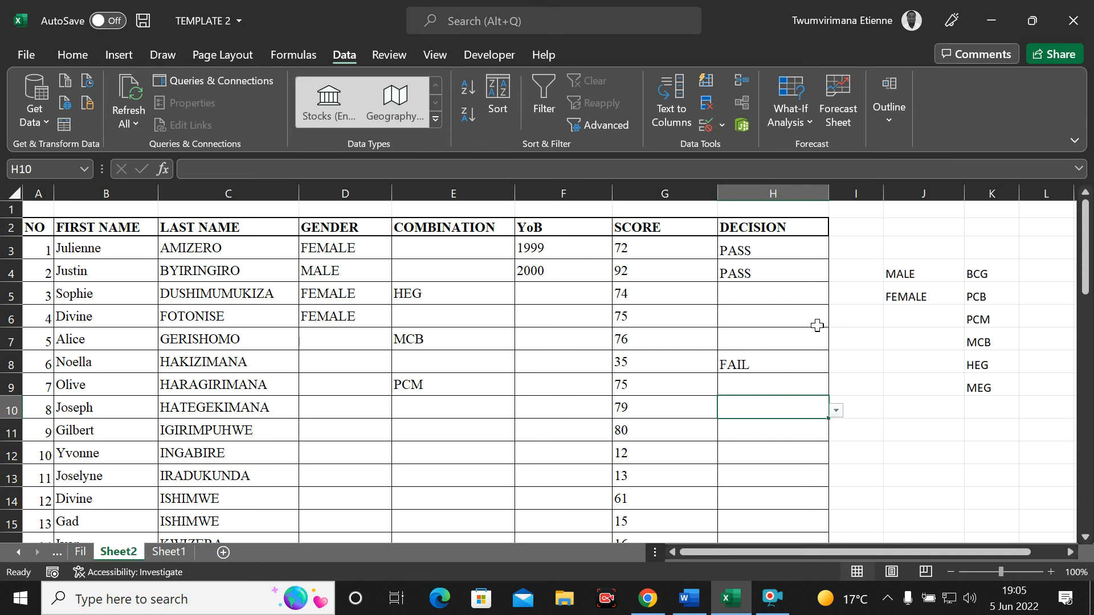
pyautogui.click(845, 346)
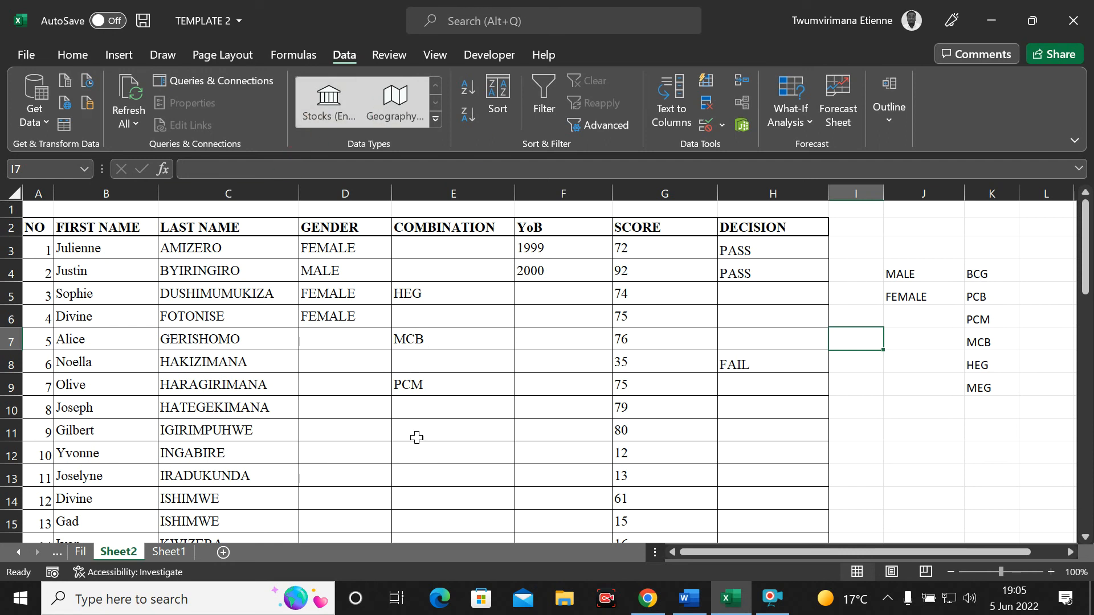
pyautogui.click(448, 421)
pyautogui.click(235, 363)
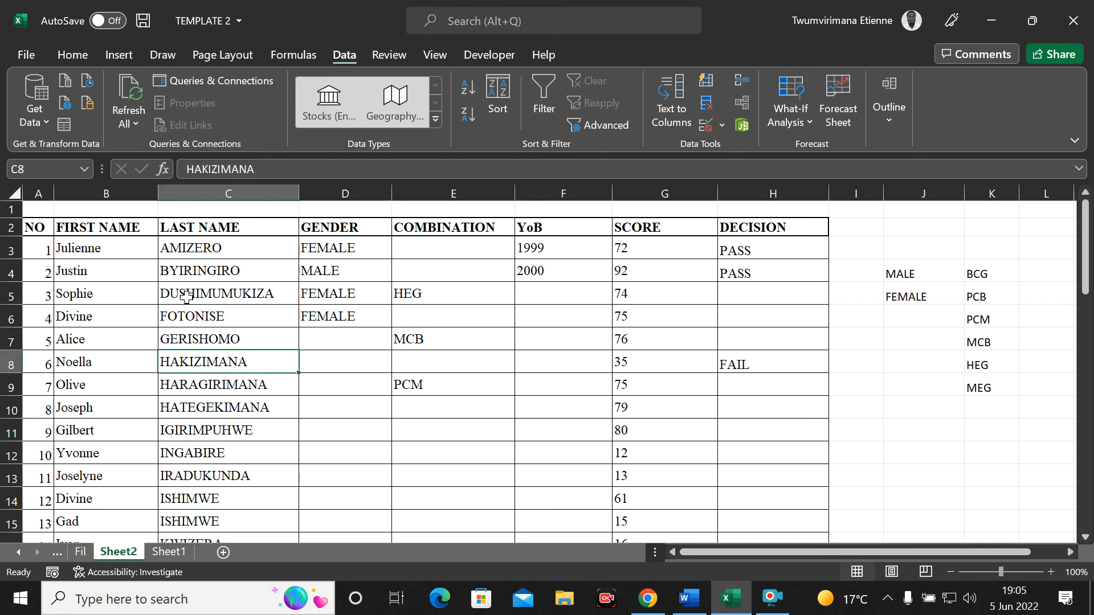
pyautogui.scroll(-7, 365, 389)
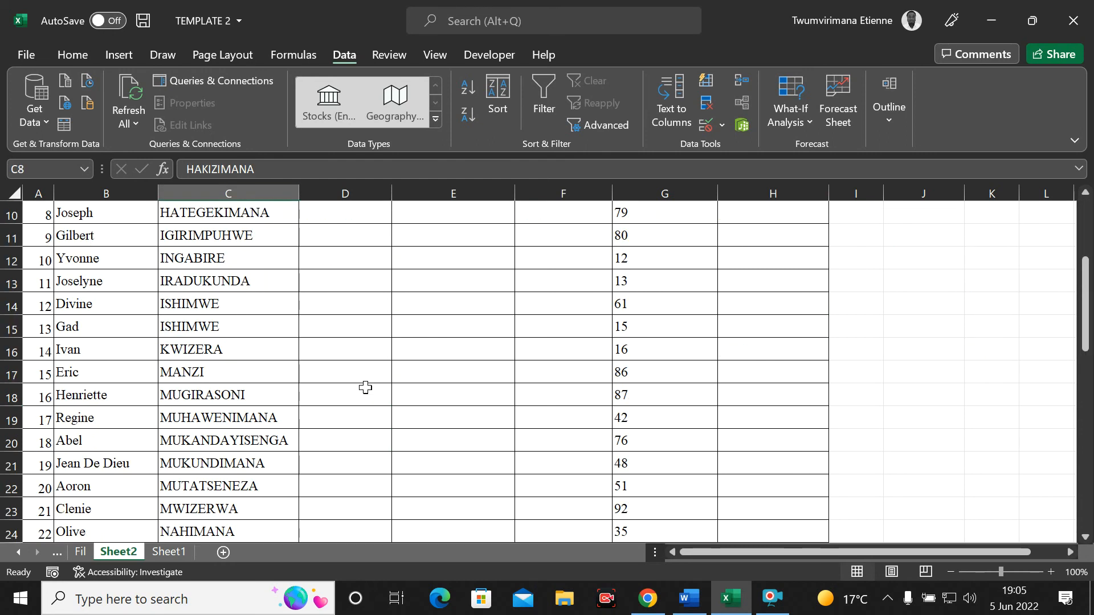
pyautogui.scroll(7, 357, 387)
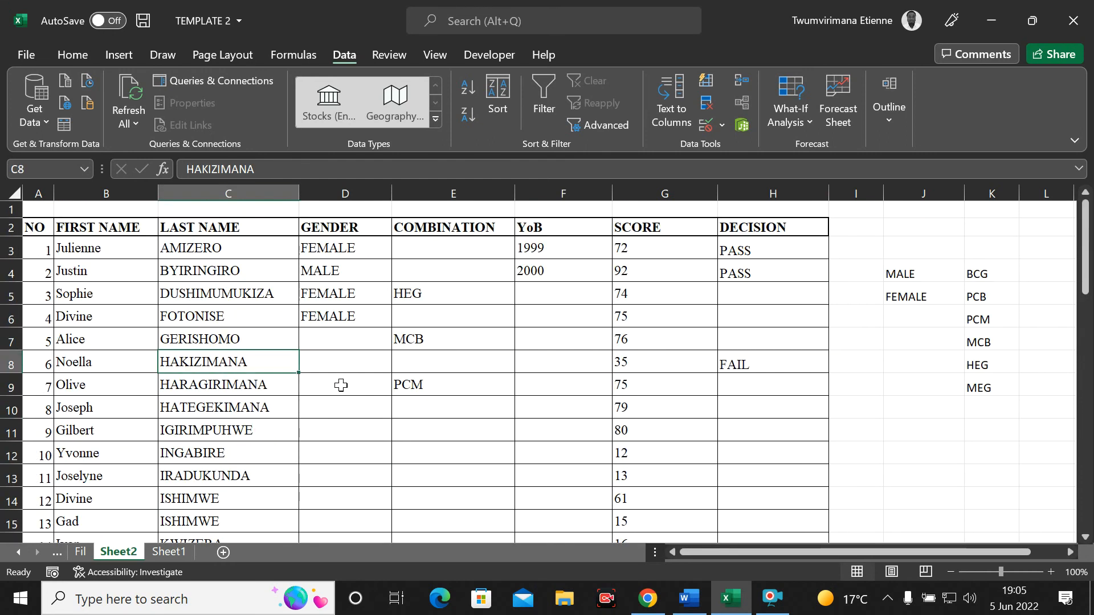
# Step: Apply text length validation to the LAST NAME column C, requiring a length greater than 4
pyautogui.click(234, 192)
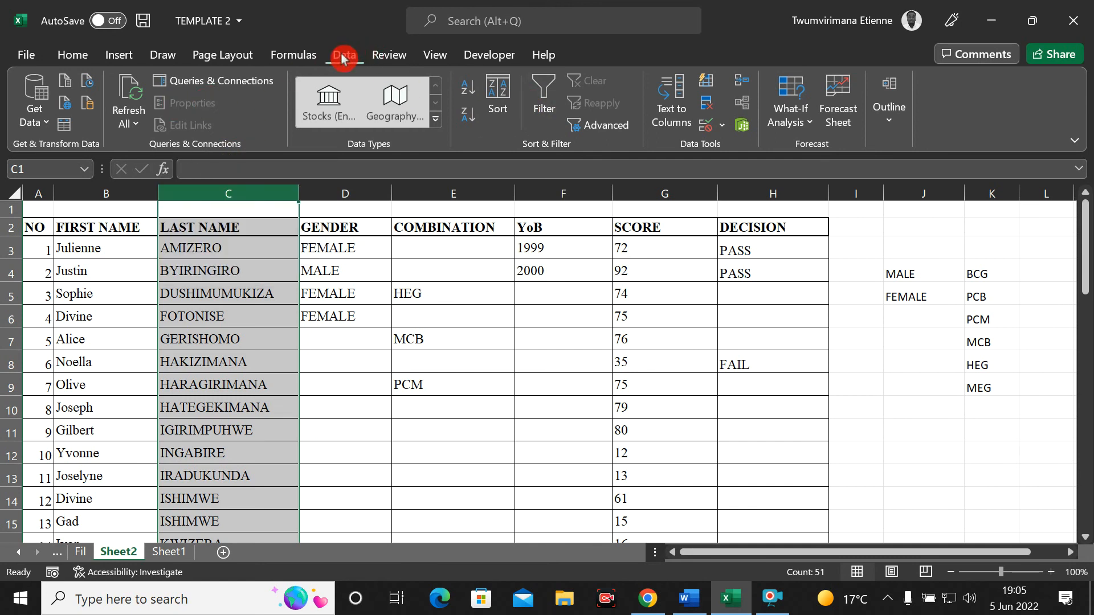
pyautogui.click(723, 129)
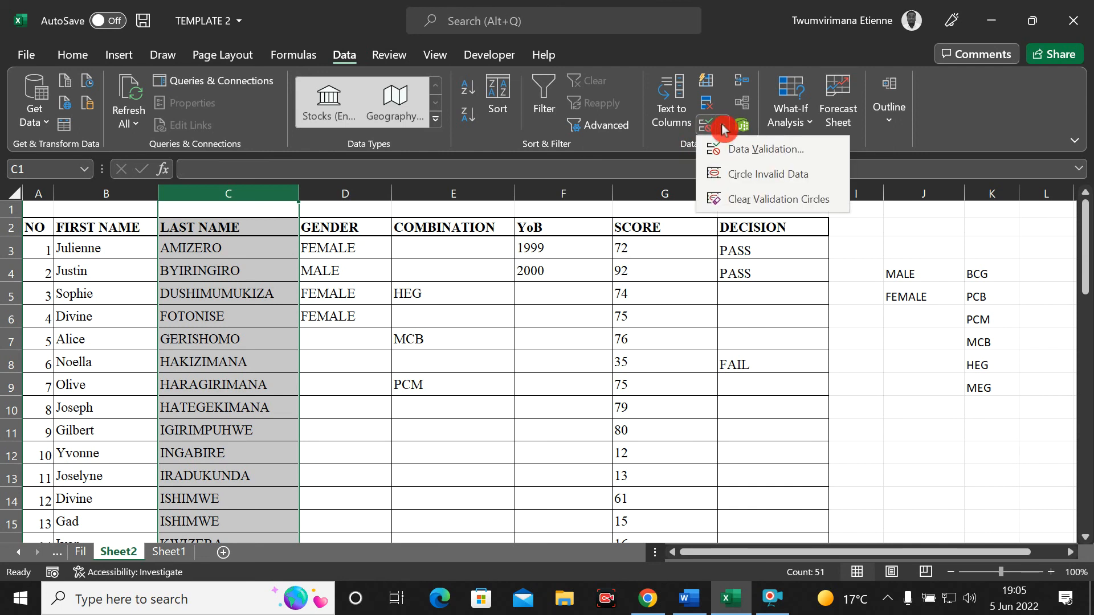
pyautogui.click(769, 149)
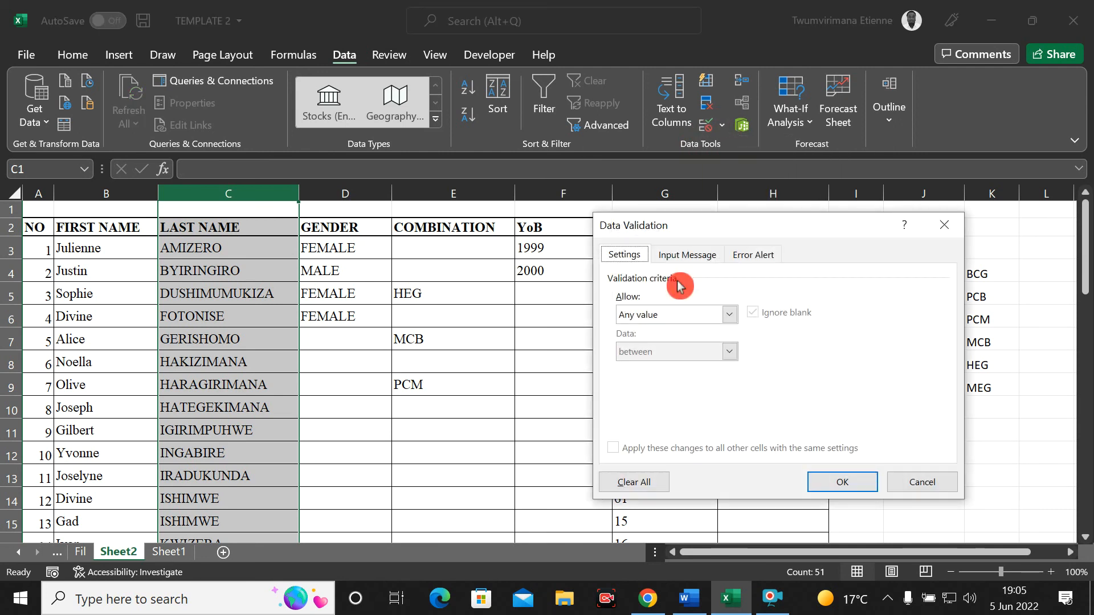
pyautogui.click(734, 315)
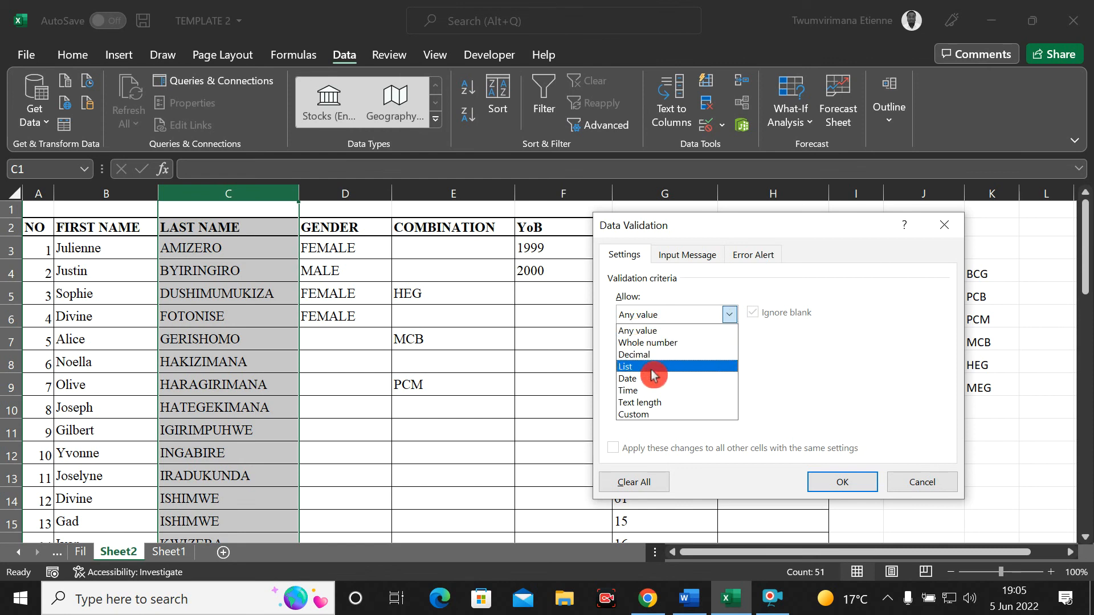
pyautogui.click(659, 403)
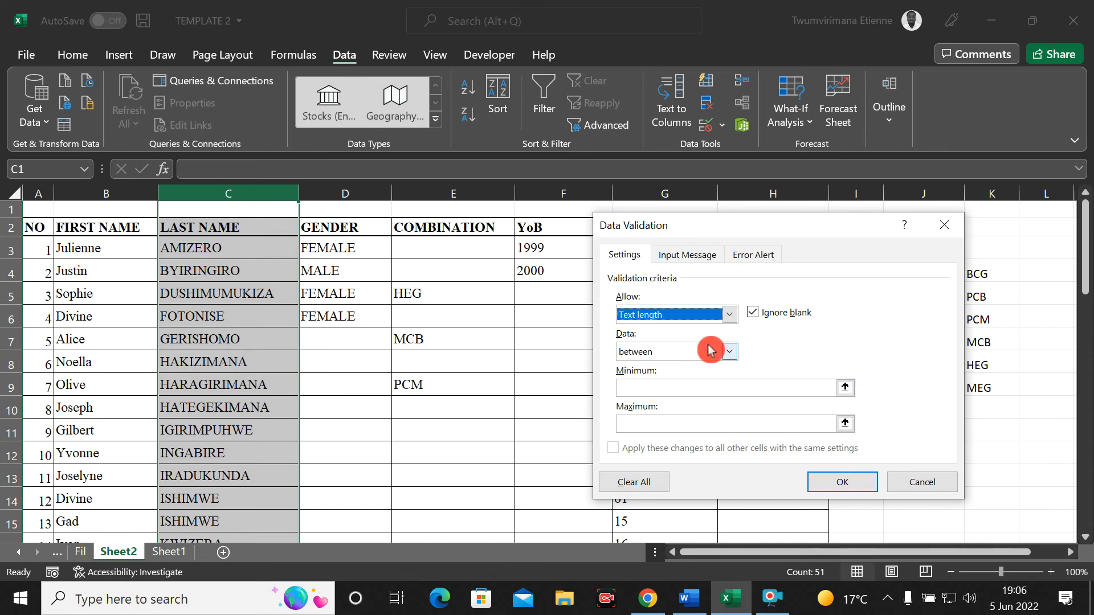
pyautogui.click(730, 355)
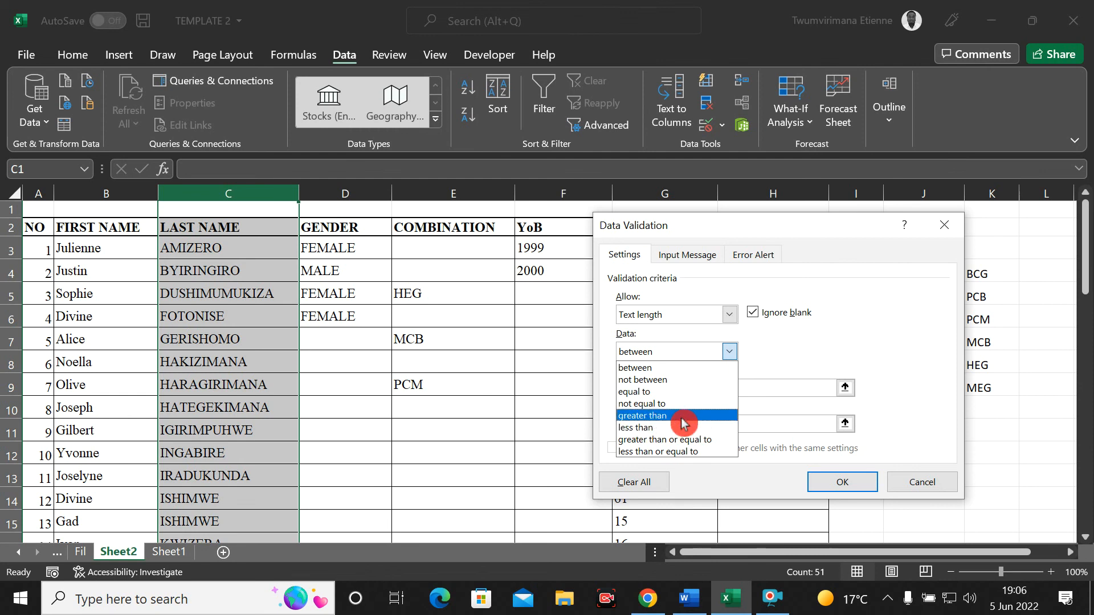
pyautogui.click(643, 427)
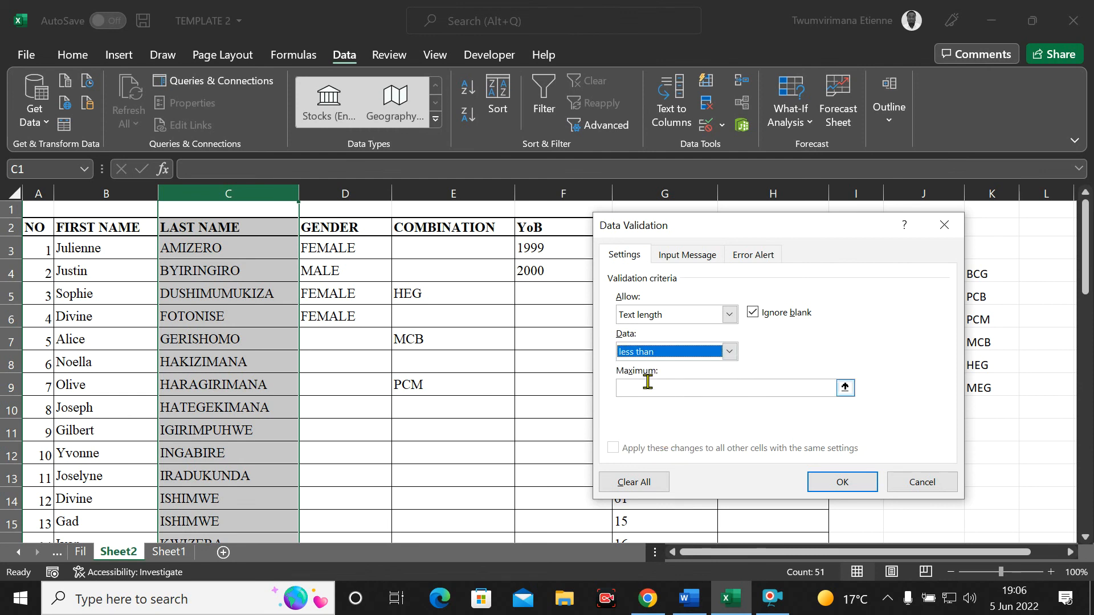
pyautogui.click(729, 351)
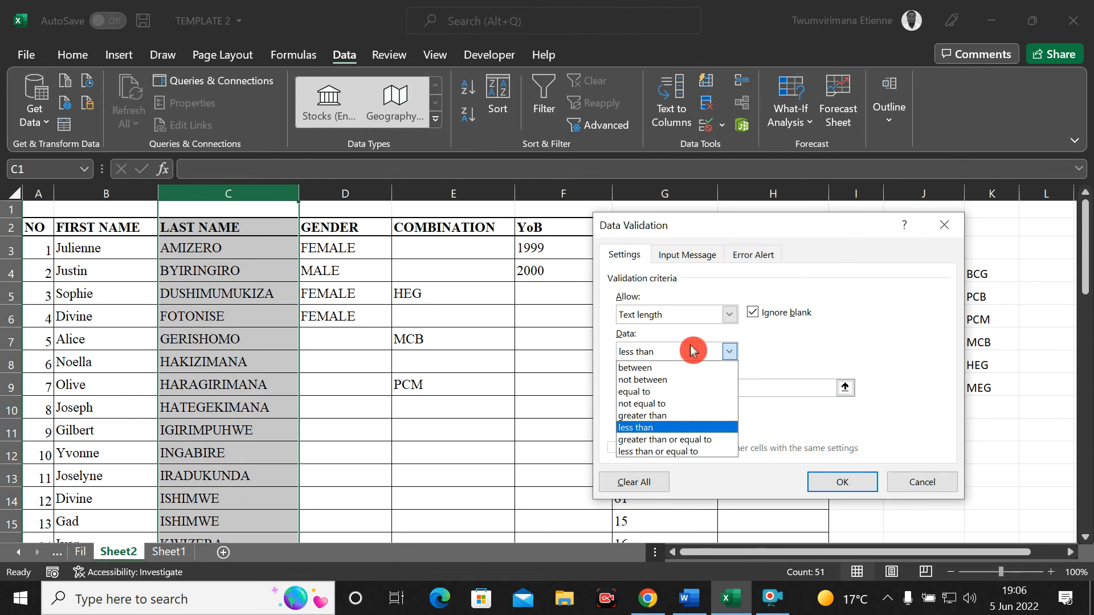
pyautogui.click(659, 421)
pyautogui.click(678, 393)
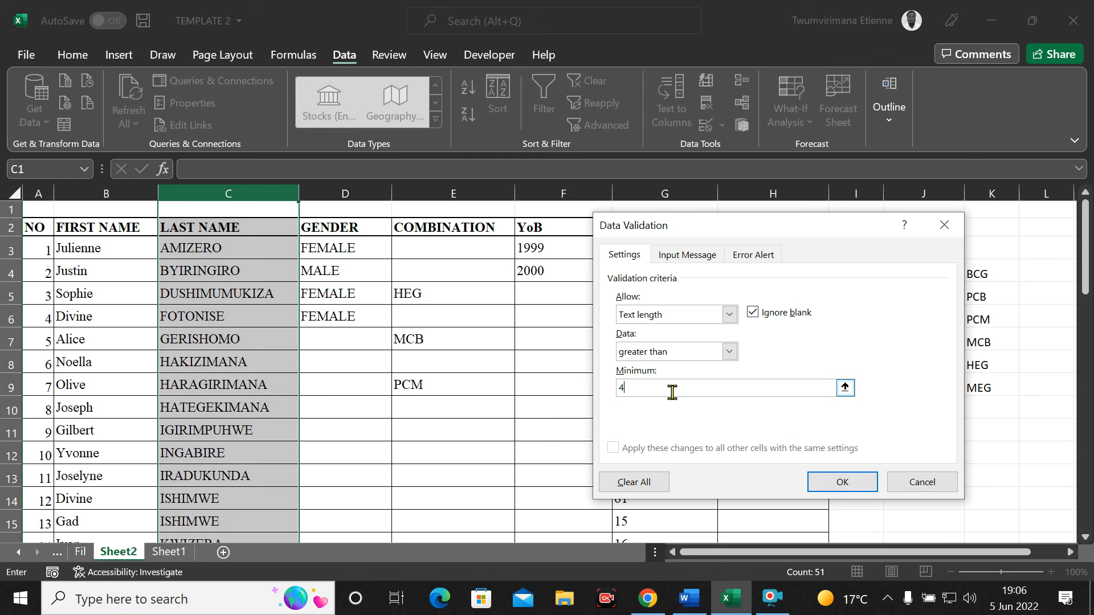
pyautogui.click(701, 385)
pyautogui.click(843, 482)
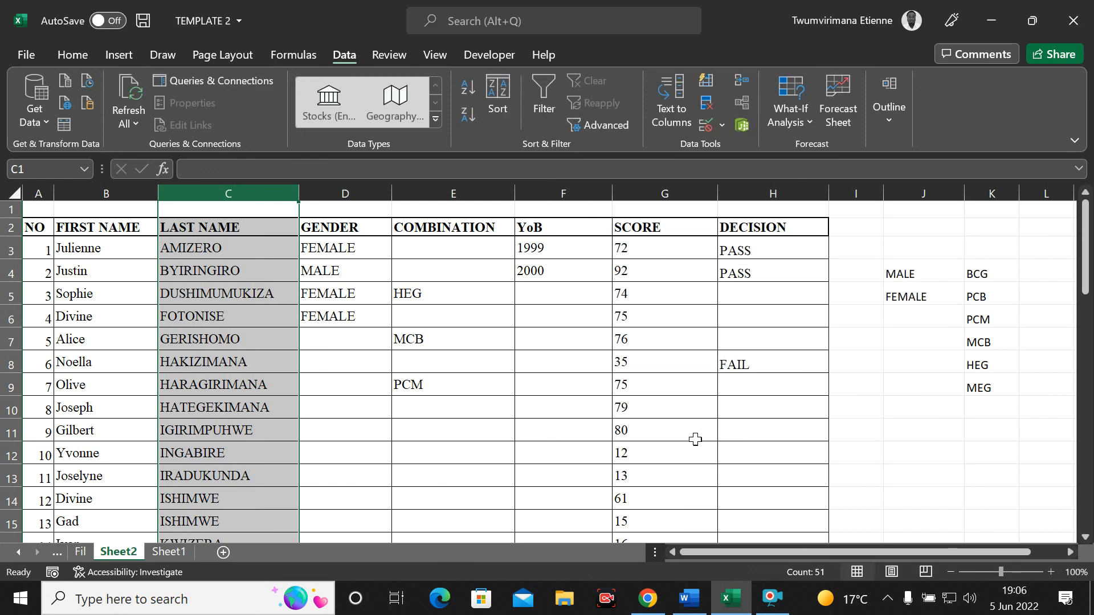
# Step: Test the text length rule by entering UU in LAST NAME cell C10, and cancel the entry
pyautogui.click(185, 408)
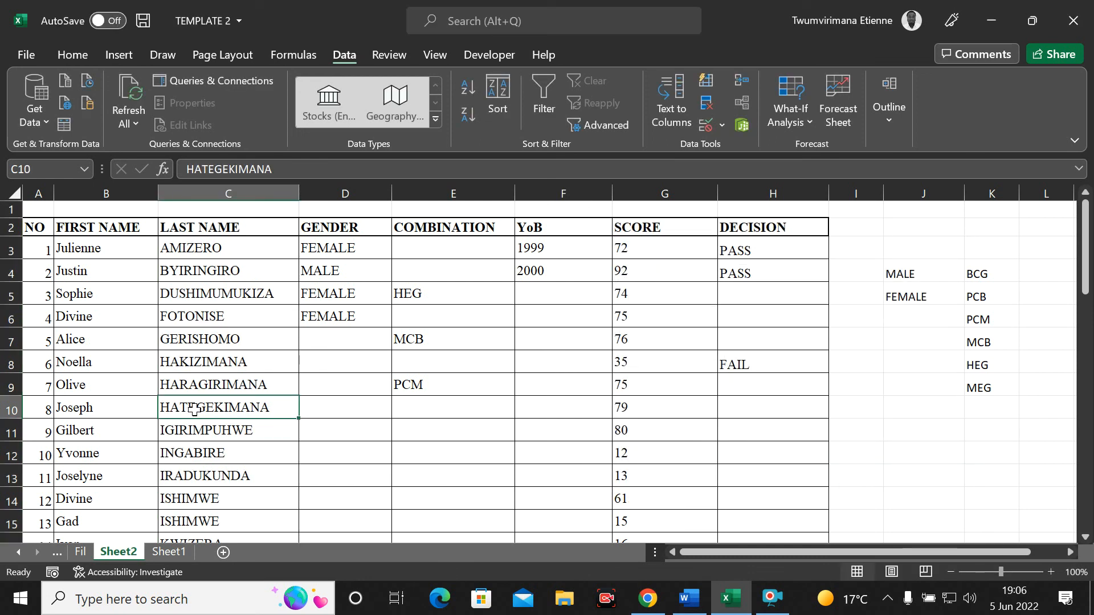
pyautogui.write('UU')
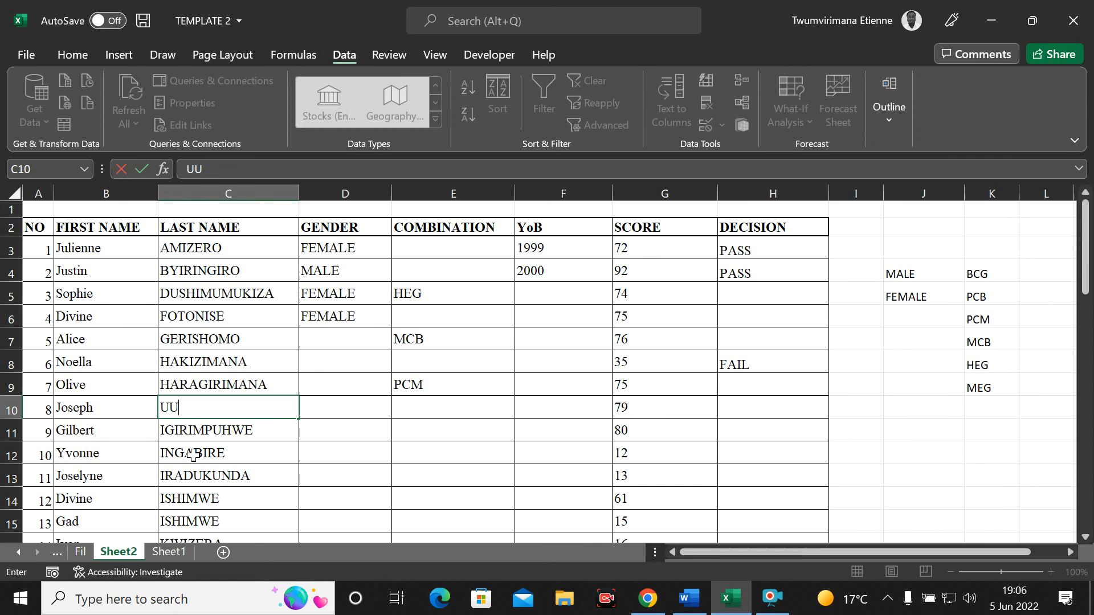
pyautogui.click(192, 454)
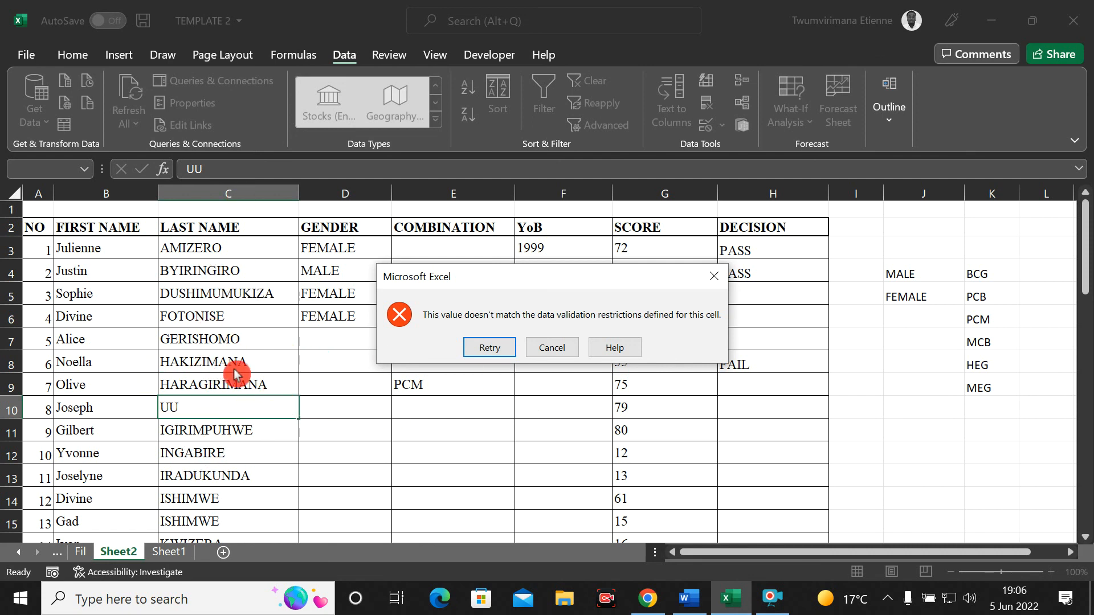
pyautogui.click(552, 347)
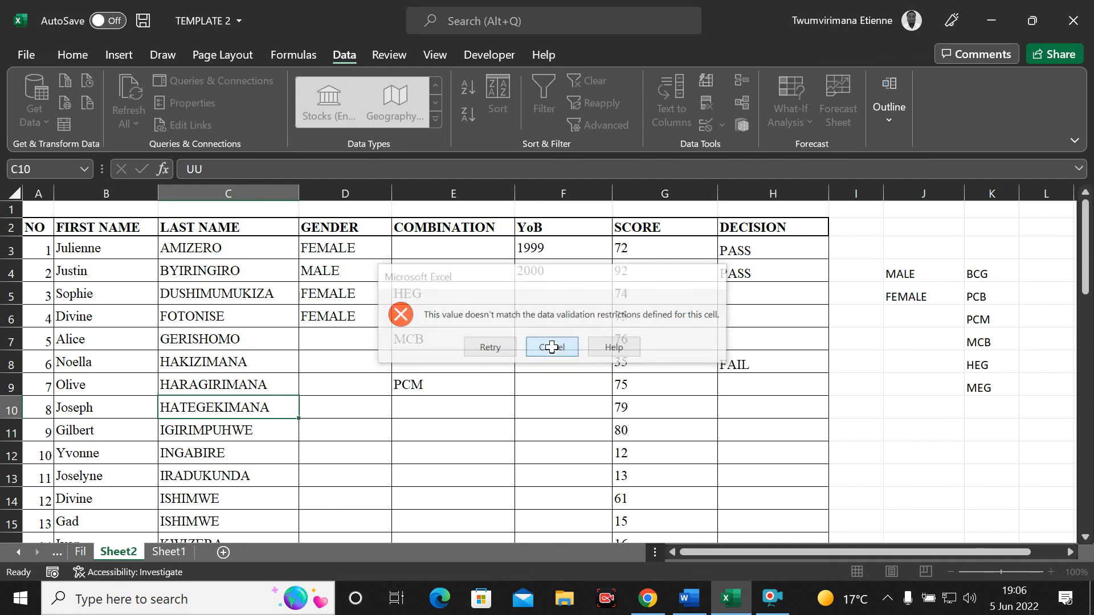
# Step: Review the data validation settings and the available criteria types for COMBINATION cell E9, and cancel without changing them
pyautogui.click(501, 376)
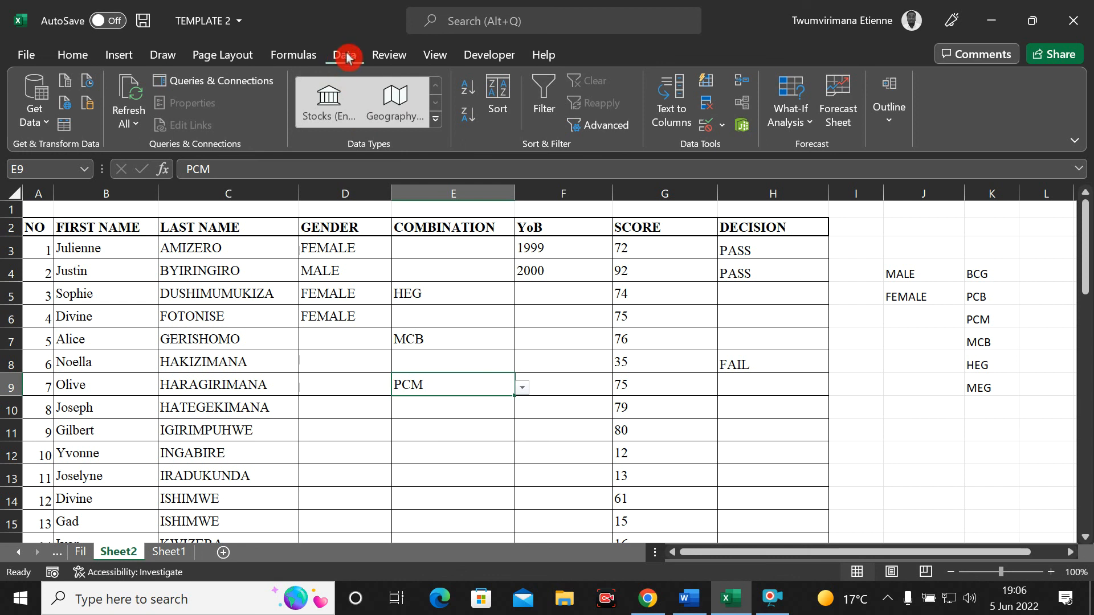
pyautogui.click(724, 125)
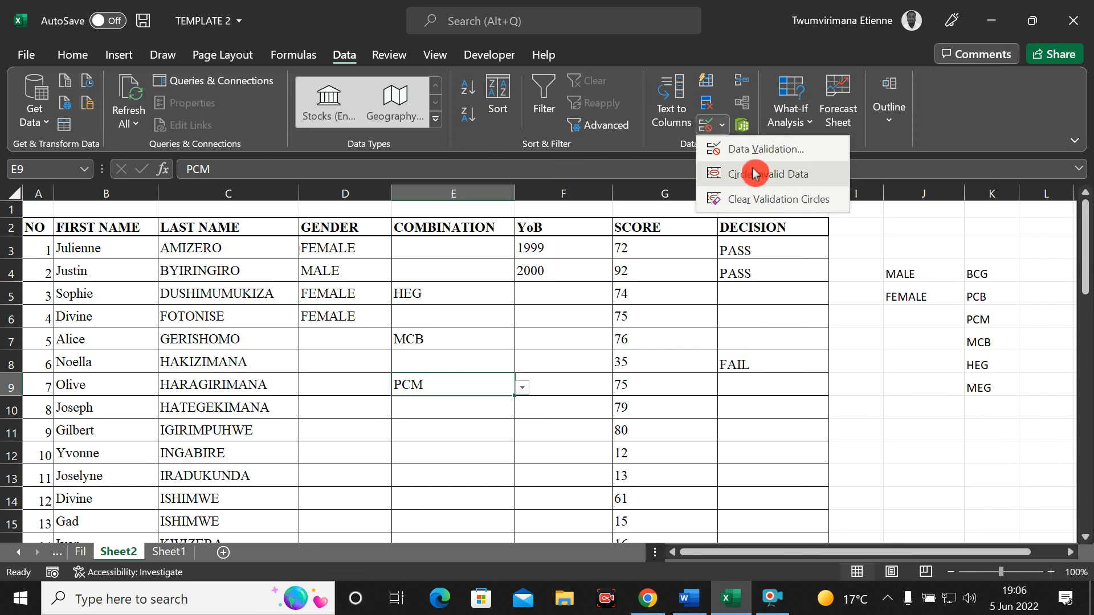
pyautogui.click(743, 150)
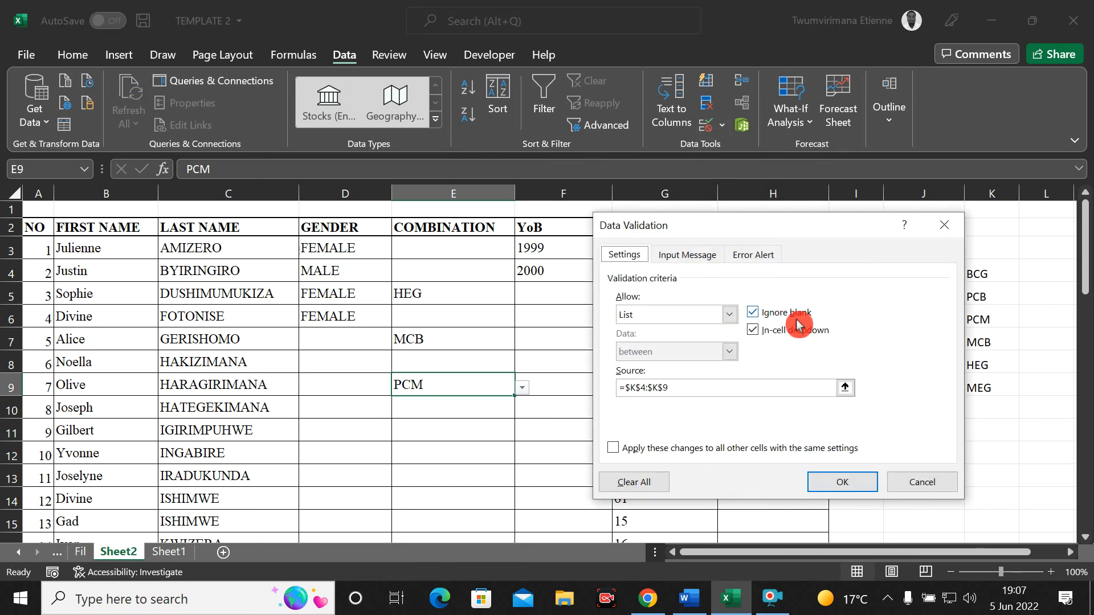
pyautogui.click(729, 316)
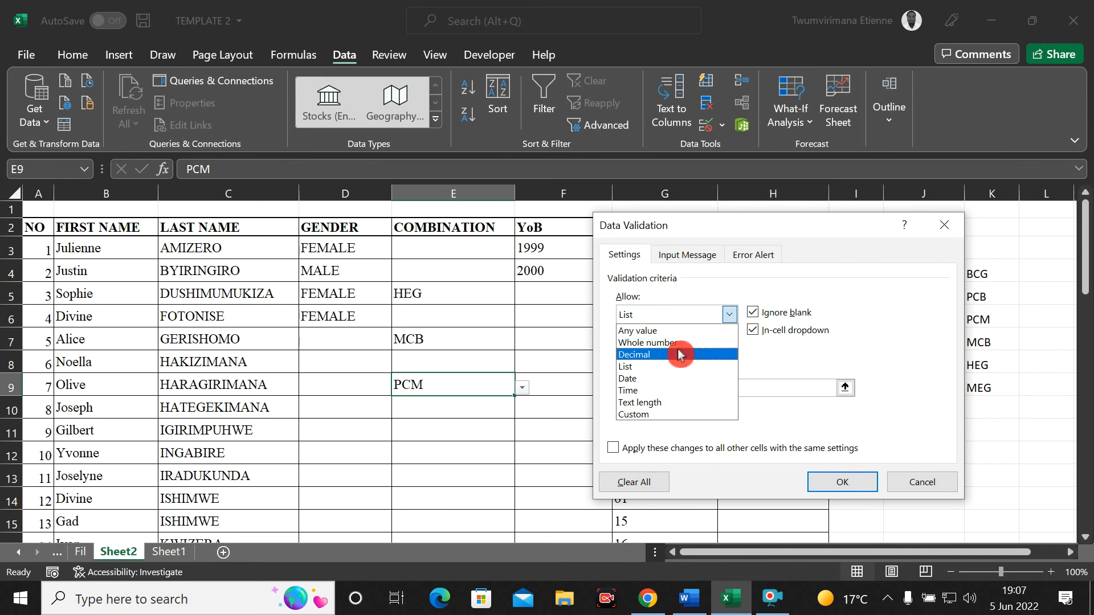
pyautogui.click(960, 238)
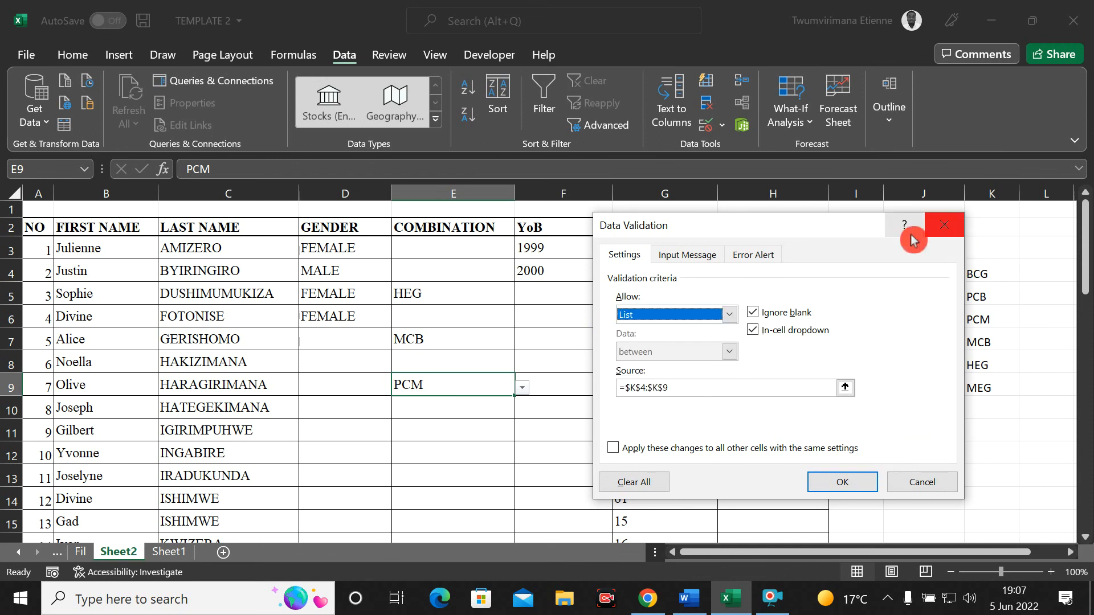
pyautogui.click(921, 482)
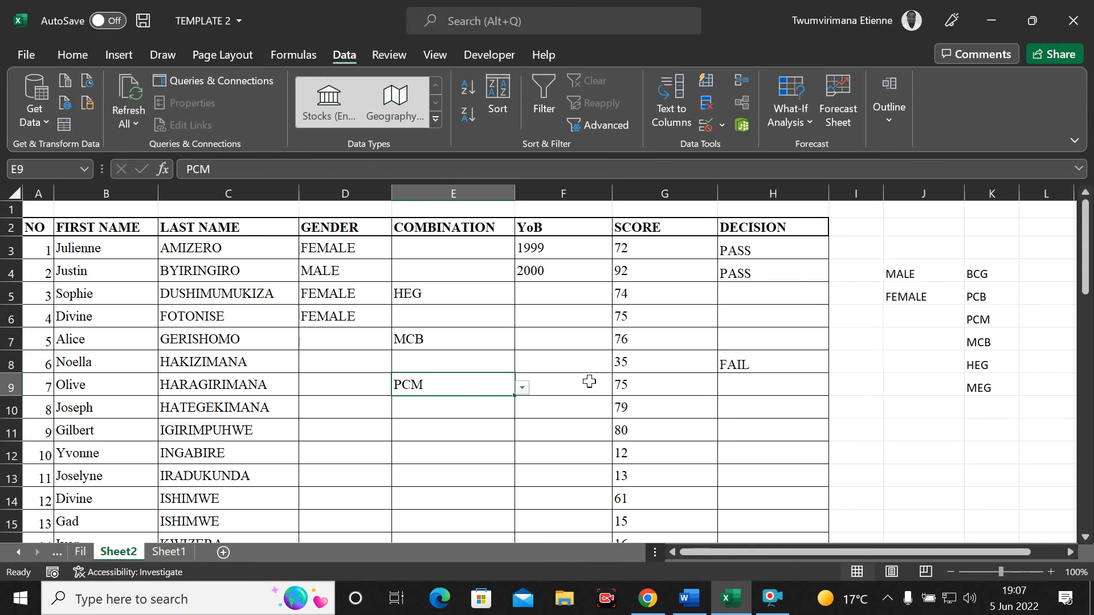
# Step: Choose FAIL for DECISION cell H11 and PASS for H13 from the in-cell dropdowns
pyautogui.click(802, 423)
pyautogui.click(836, 434)
pyautogui.click(774, 461)
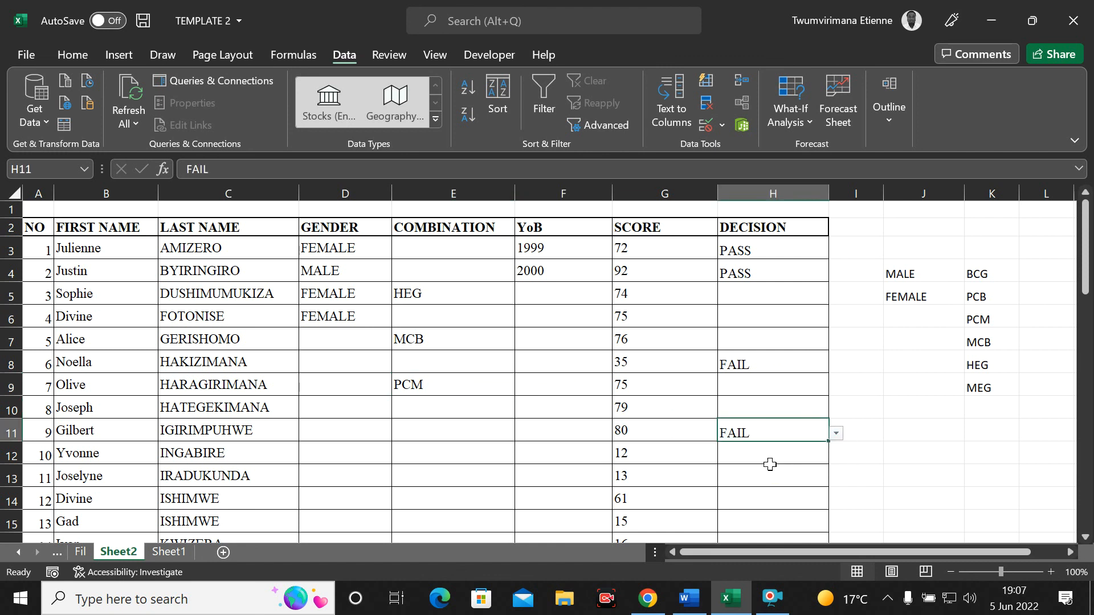
pyautogui.click(776, 473)
pyautogui.click(836, 484)
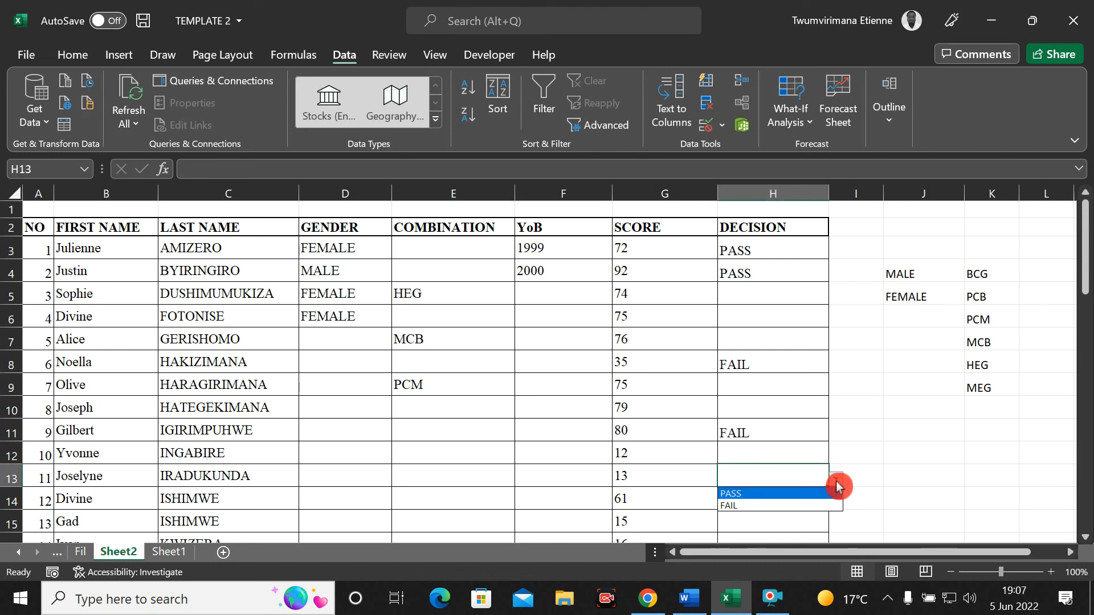
pyautogui.click(773, 495)
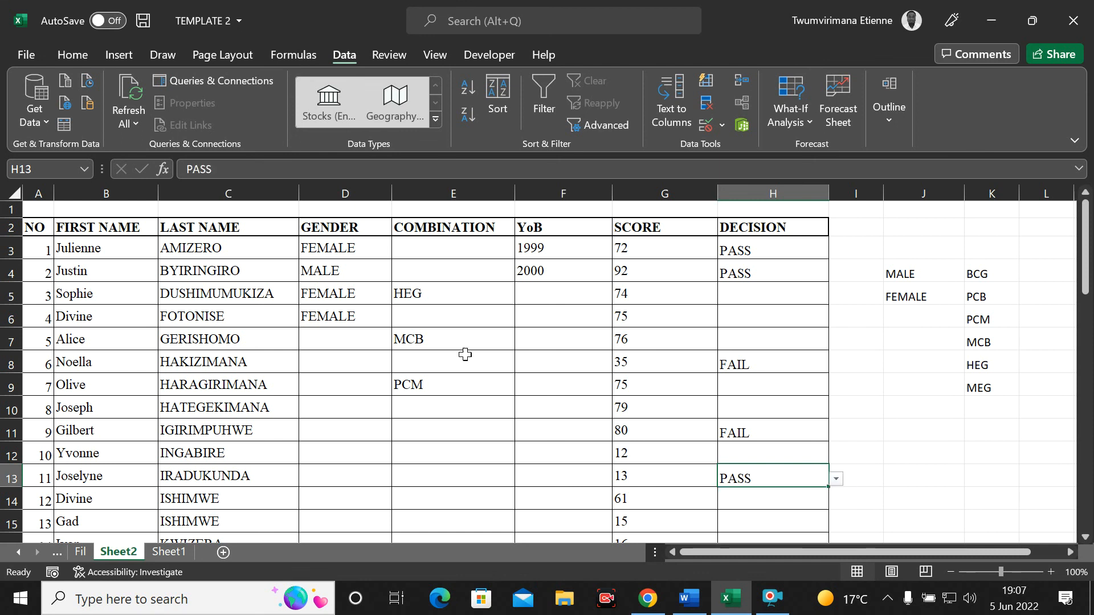
# Step: Choose PCM for COMBINATION cell E12 from the in-cell dropdown
pyautogui.click(471, 430)
pyautogui.click(477, 456)
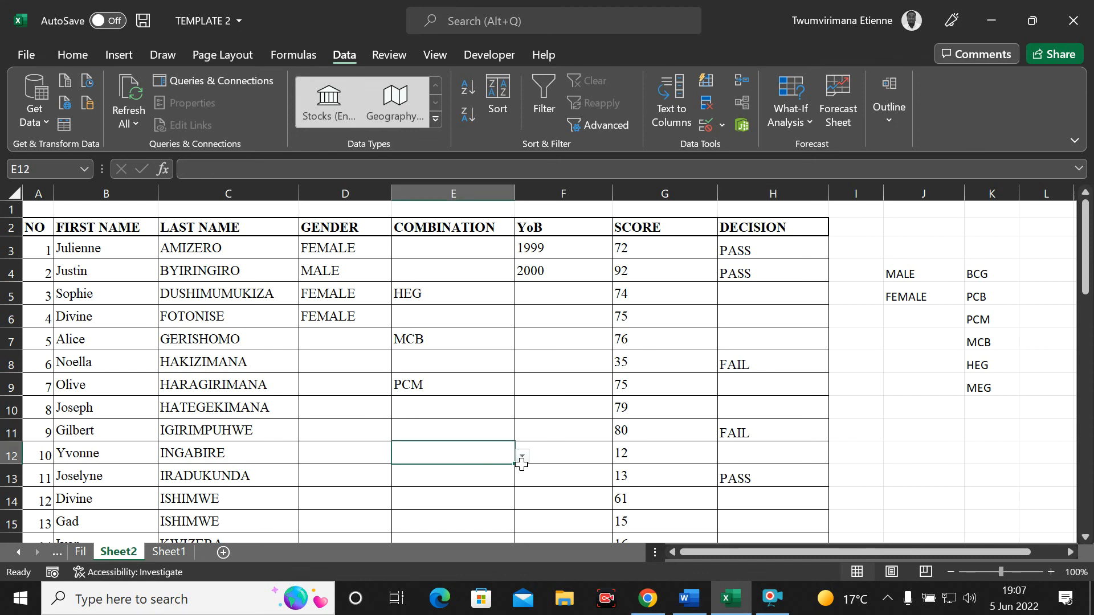
pyautogui.click(523, 461)
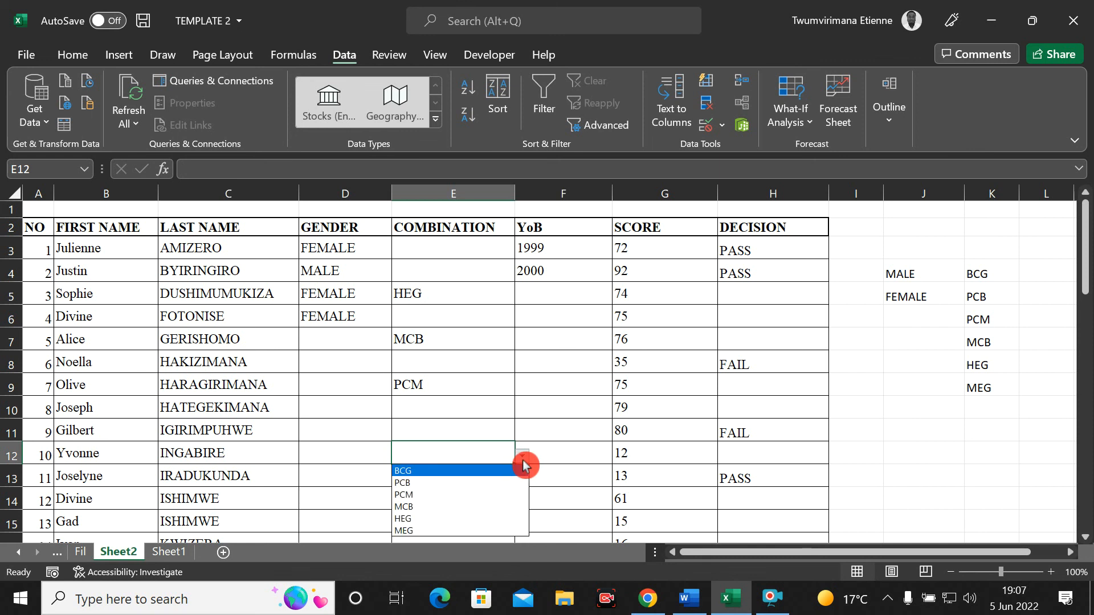
pyautogui.click(477, 503)
pyautogui.click(566, 387)
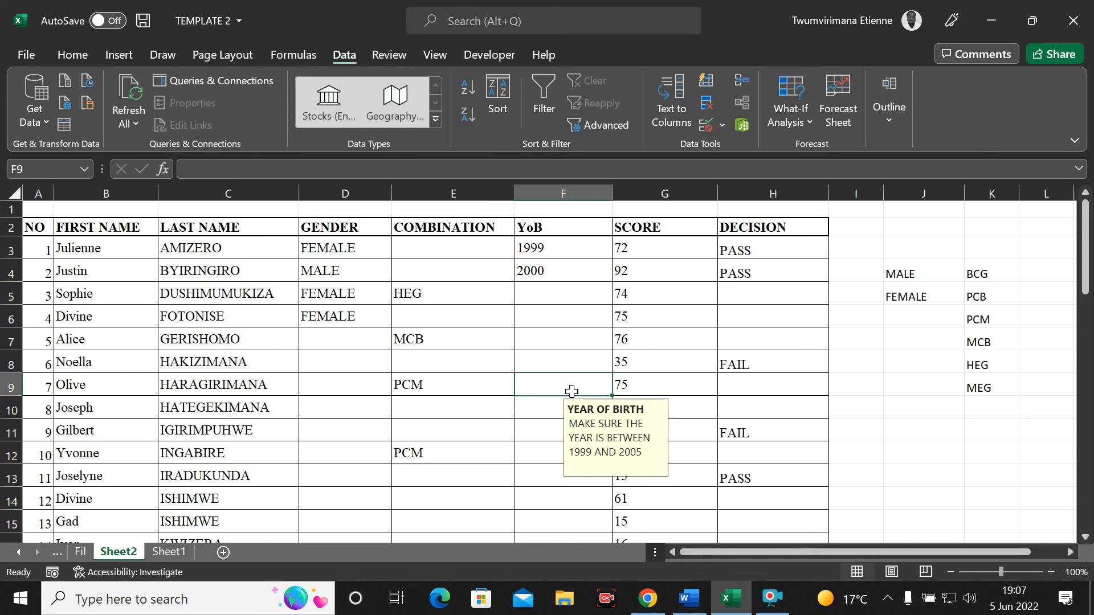
pyautogui.click(701, 408)
pyautogui.click(784, 408)
pyautogui.click(931, 393)
pyautogui.click(946, 448)
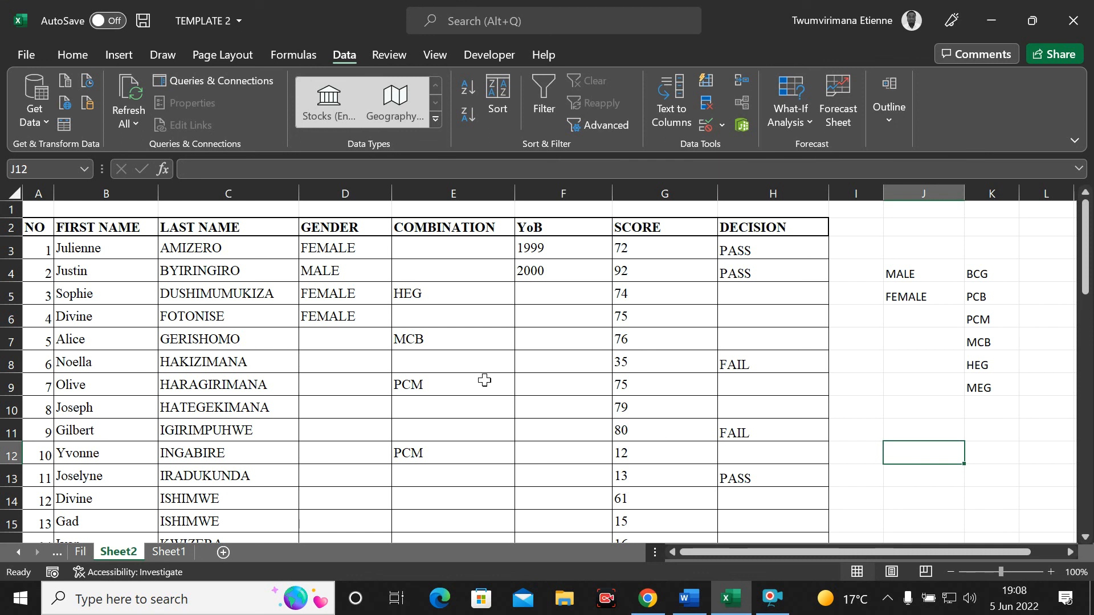
pyautogui.click(427, 422)
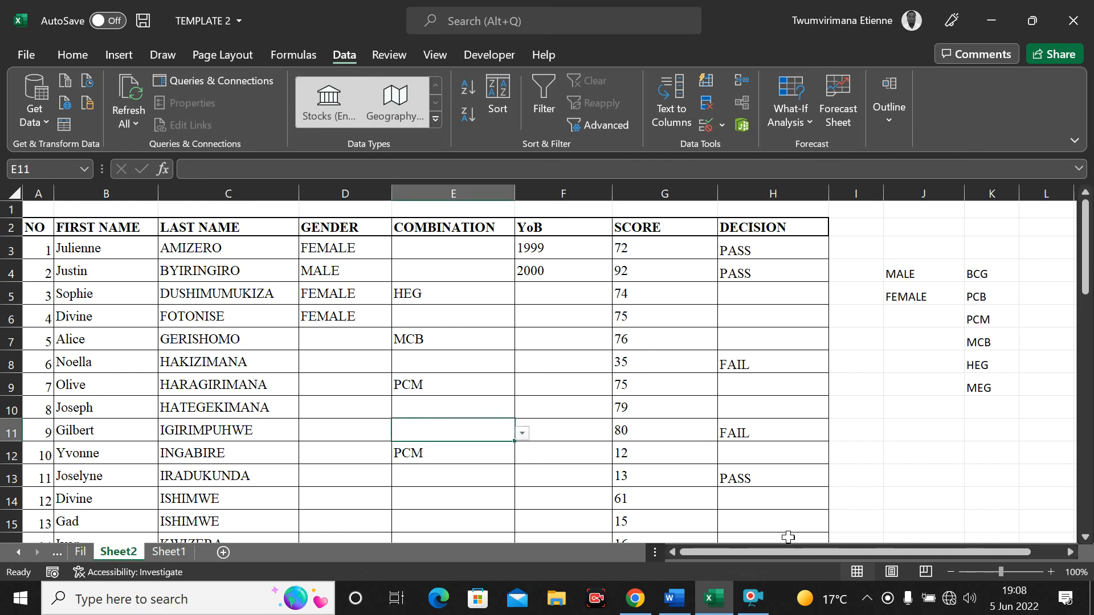